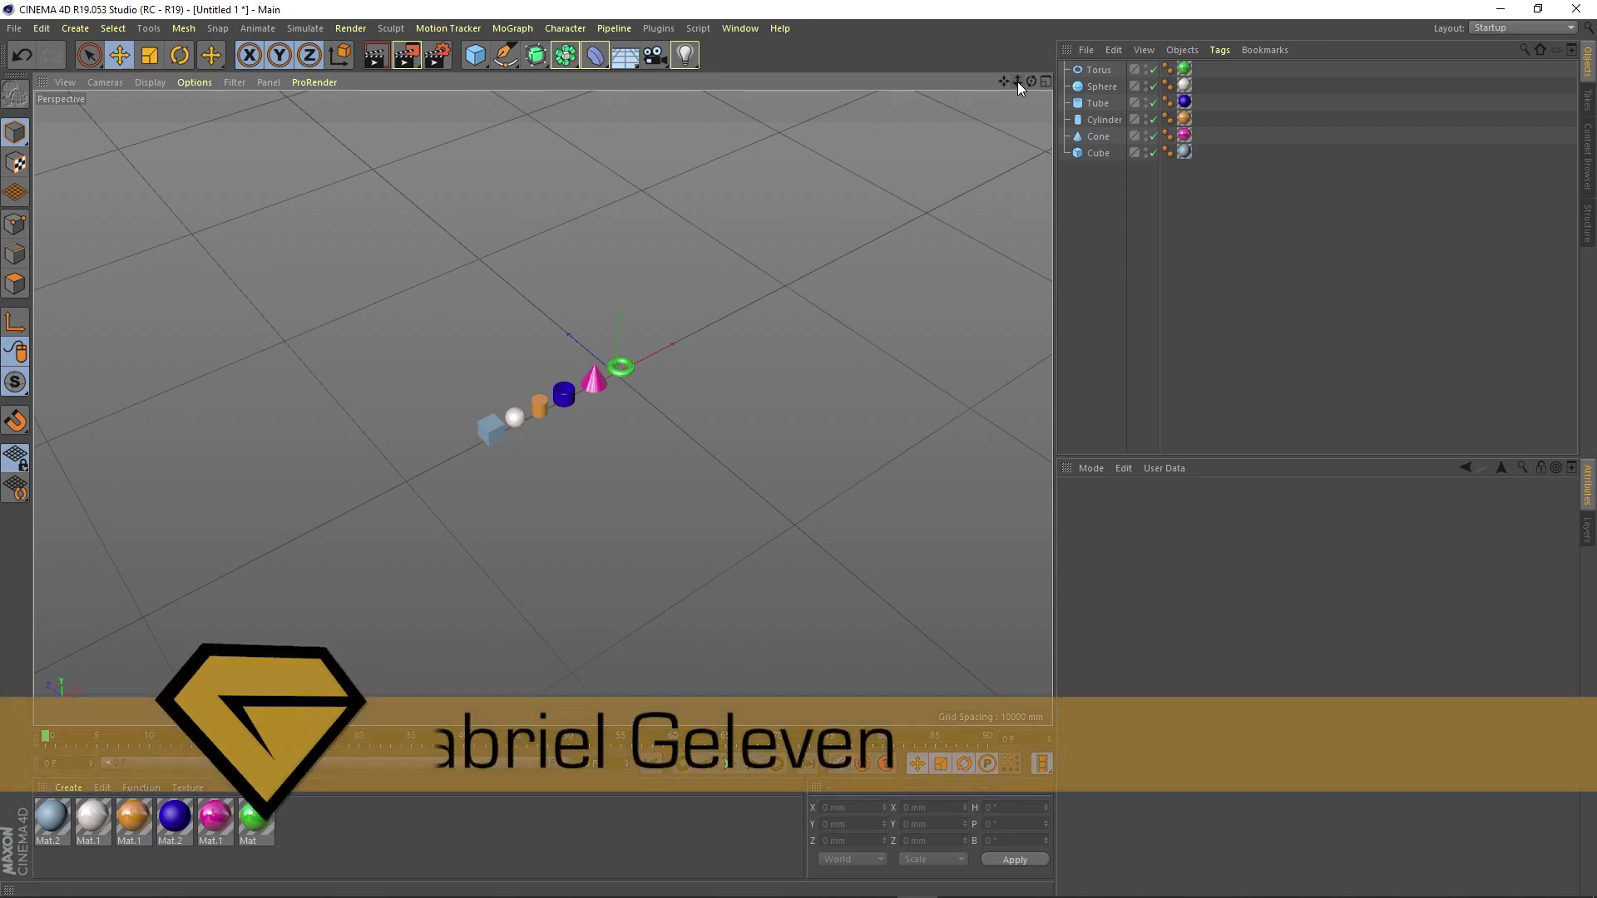
Step: Zoom in on the row of six coloured primitives, then select all and delete them
{"action": "left_click_drag", "start_coordinate": [1017, 81], "coordinate": [1079, 84]}
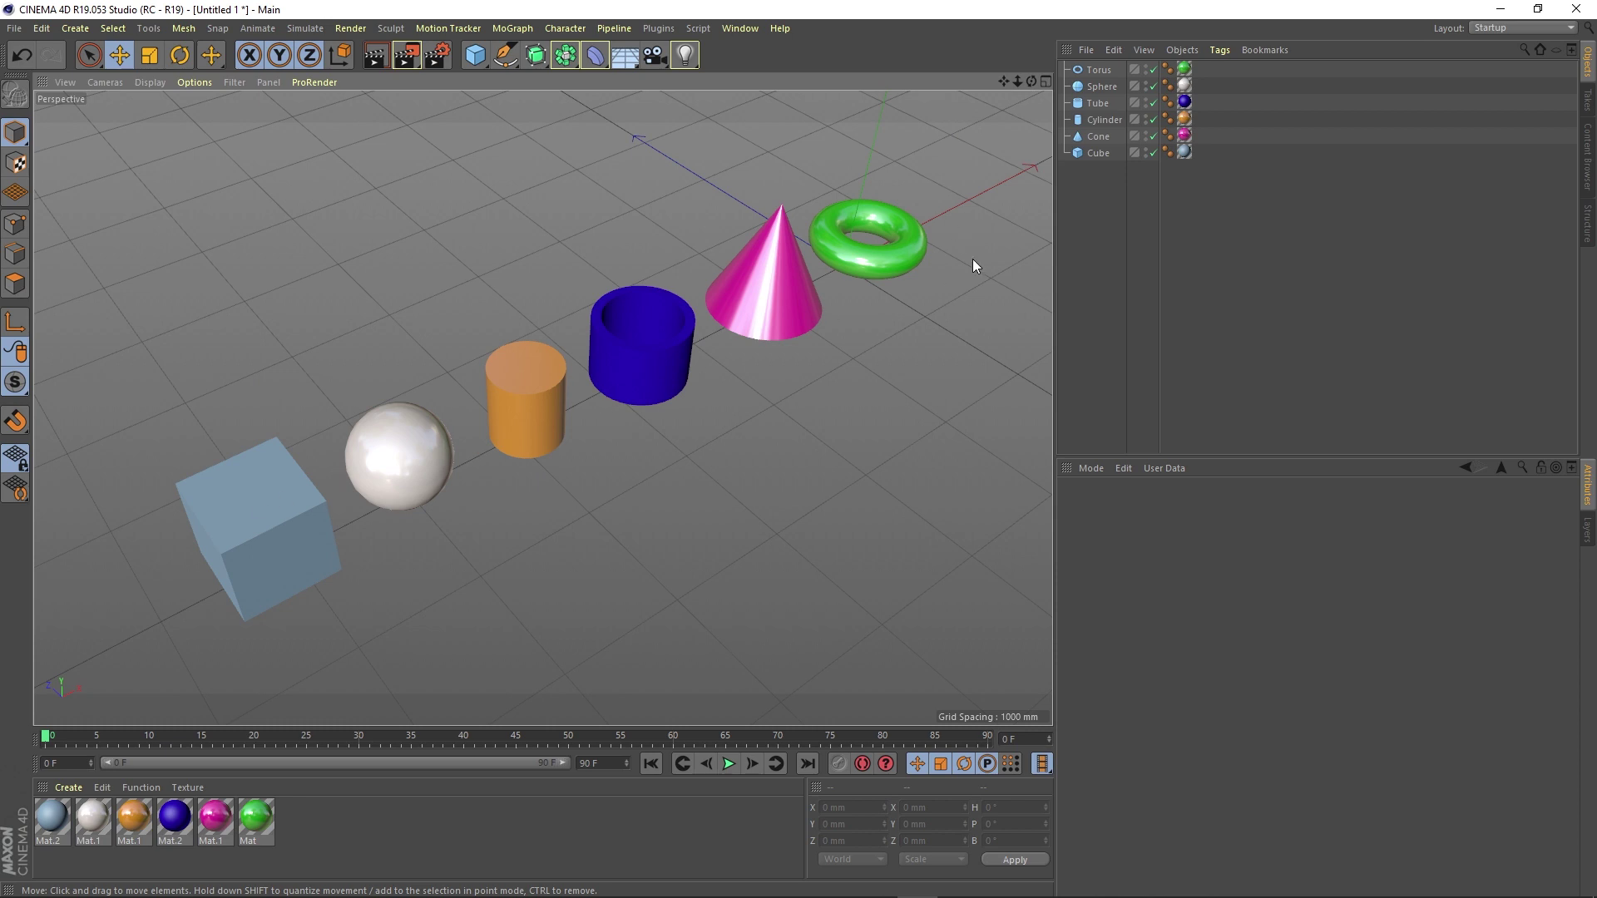
{"action": "key", "text": "ctrl+a"}
{"action": "key", "text": "Delete"}
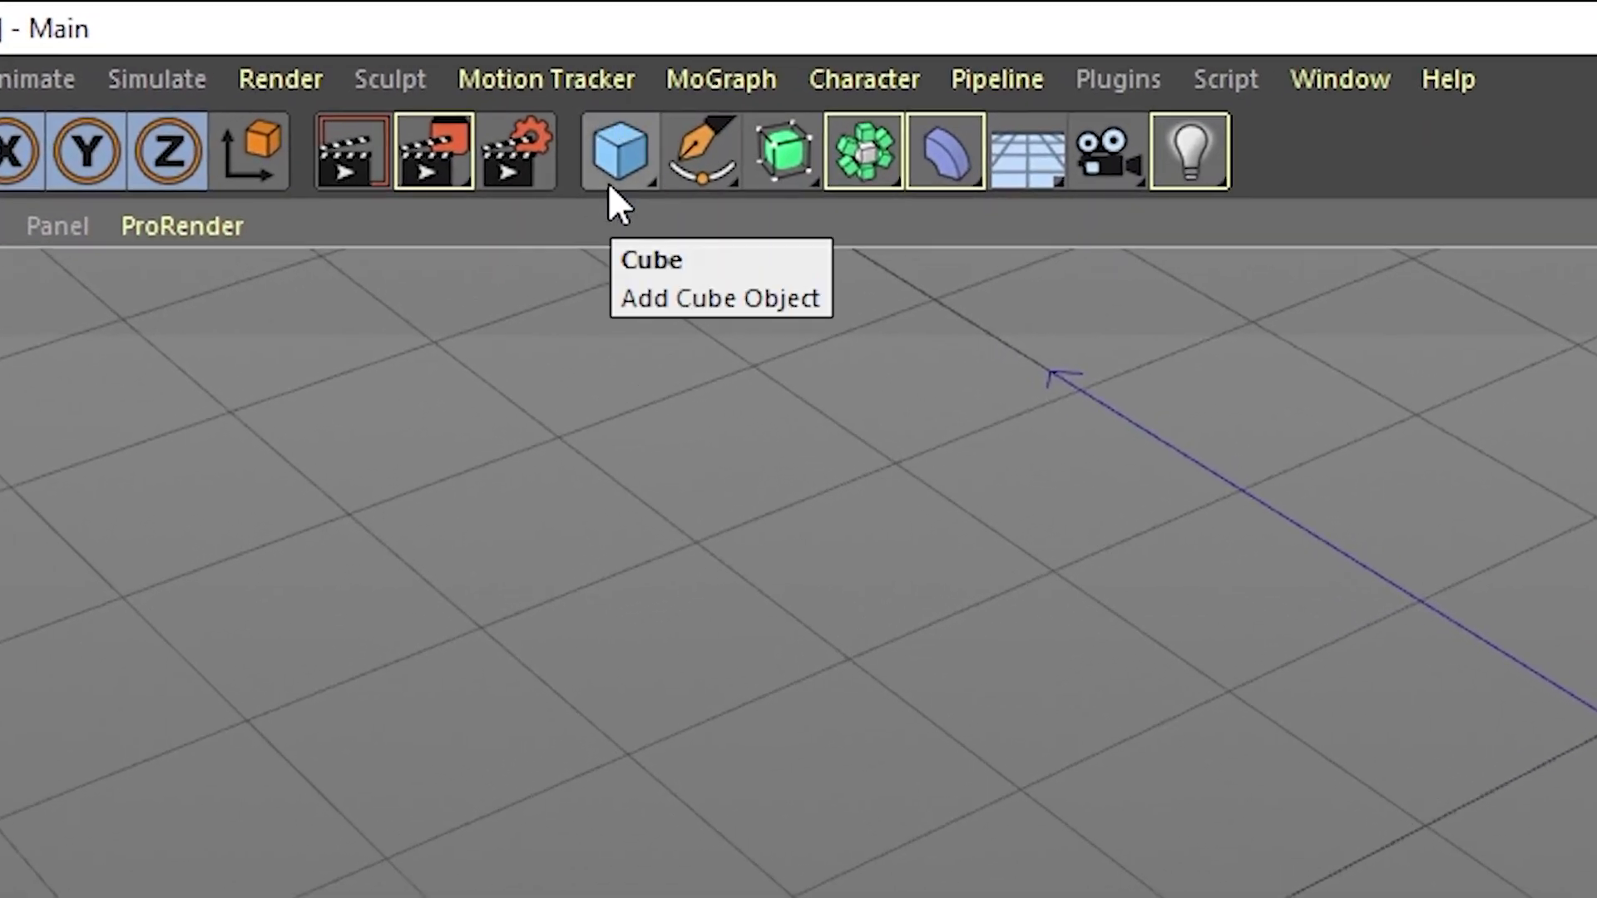
Step: Add a 2000 mm cube and move it left along X to -3318 mm
{"action": "left_click", "coordinate": [625, 163]}
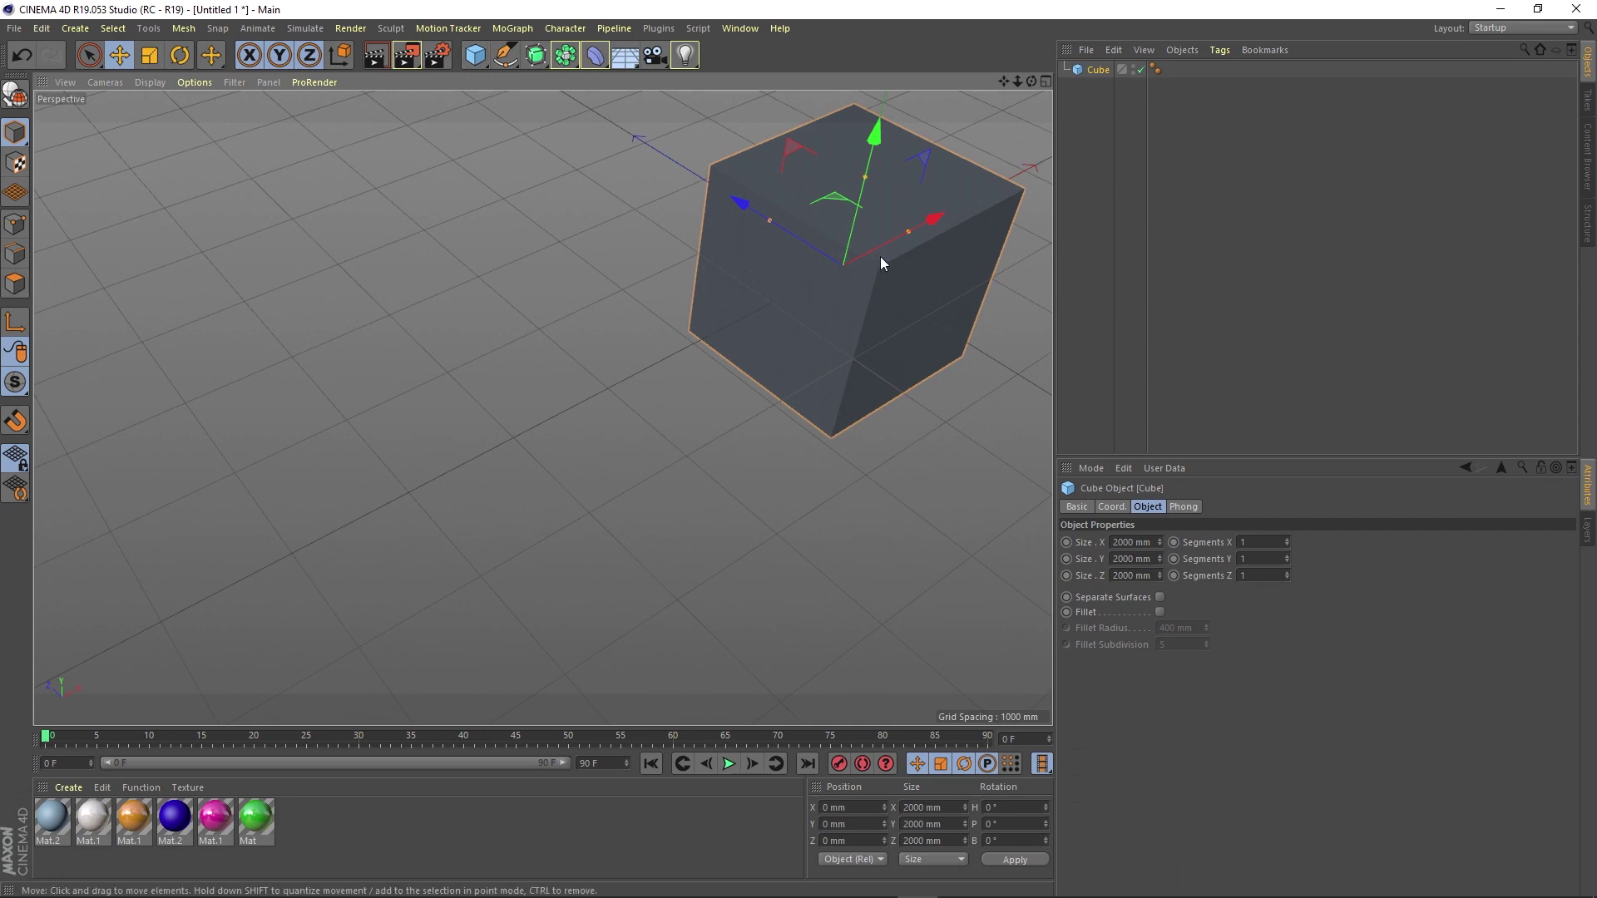
{"action": "left_click_drag", "start_coordinate": [933, 220], "coordinate": [651, 289]}
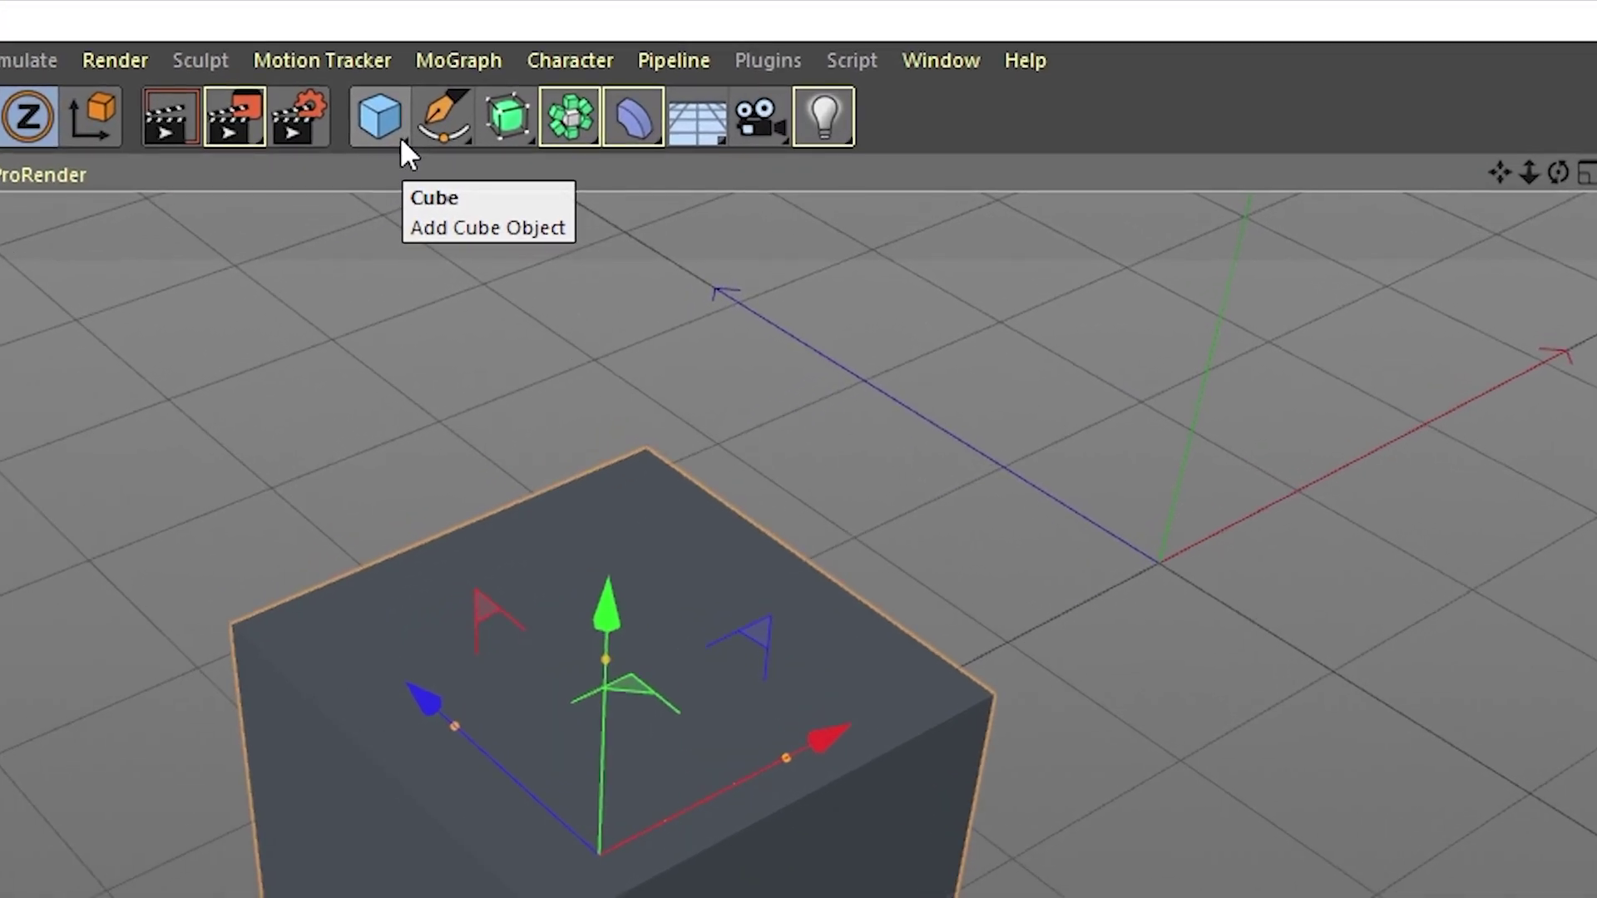
{"action": "left_click", "coordinate": [401, 136]}
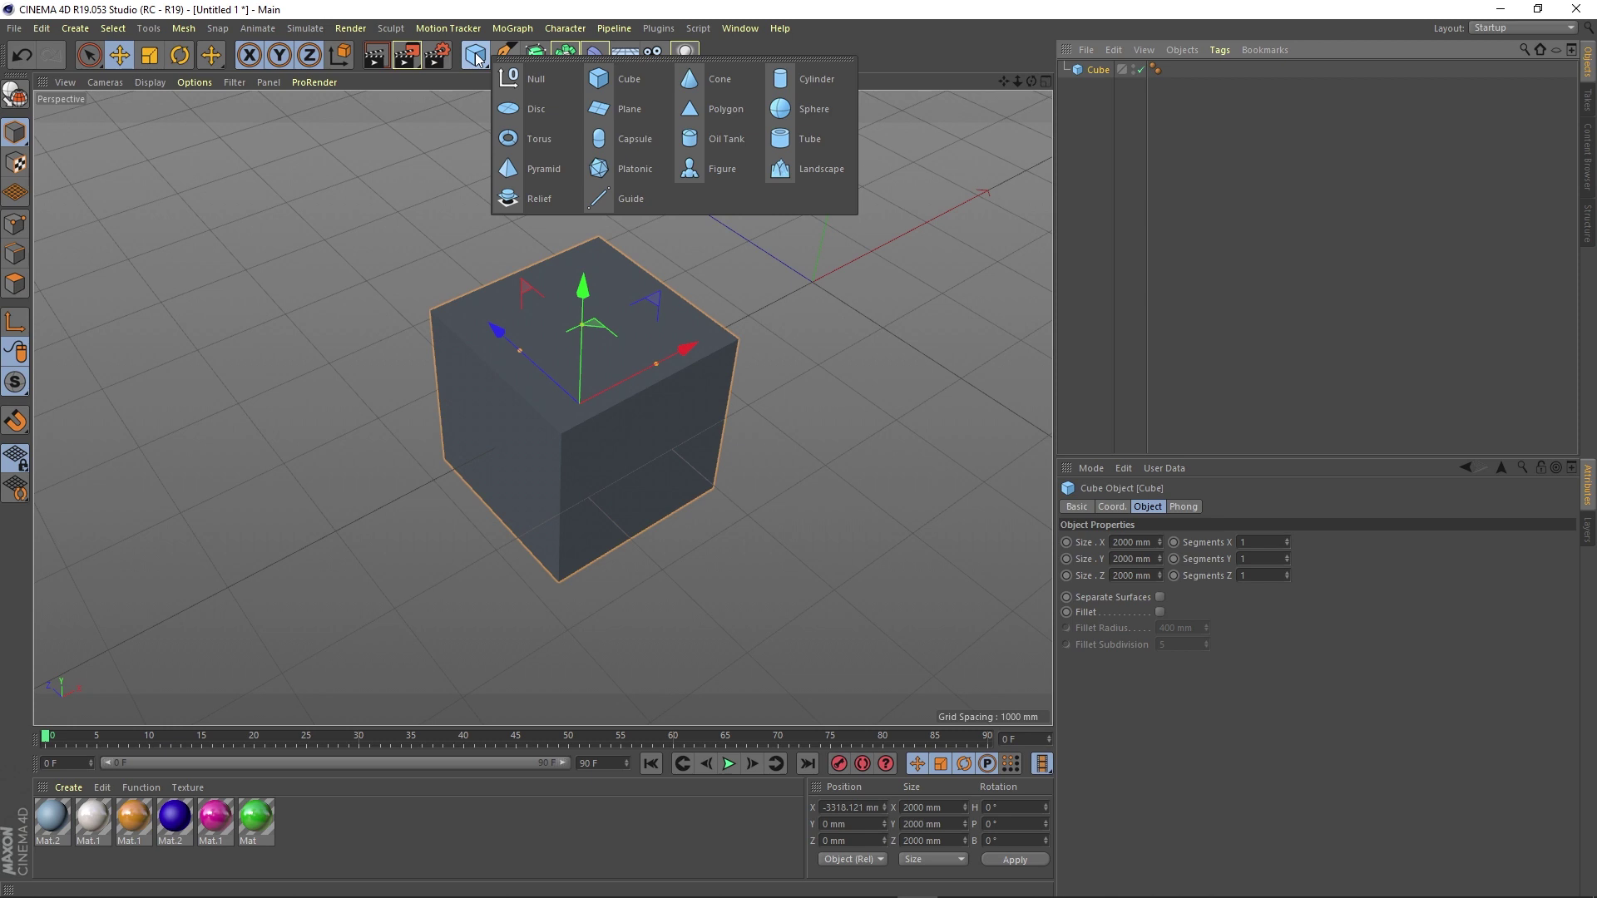
Step: Undo the cube move, add a cone, and slide the cube right along X
{"action": "key", "text": "ctrl+z"}
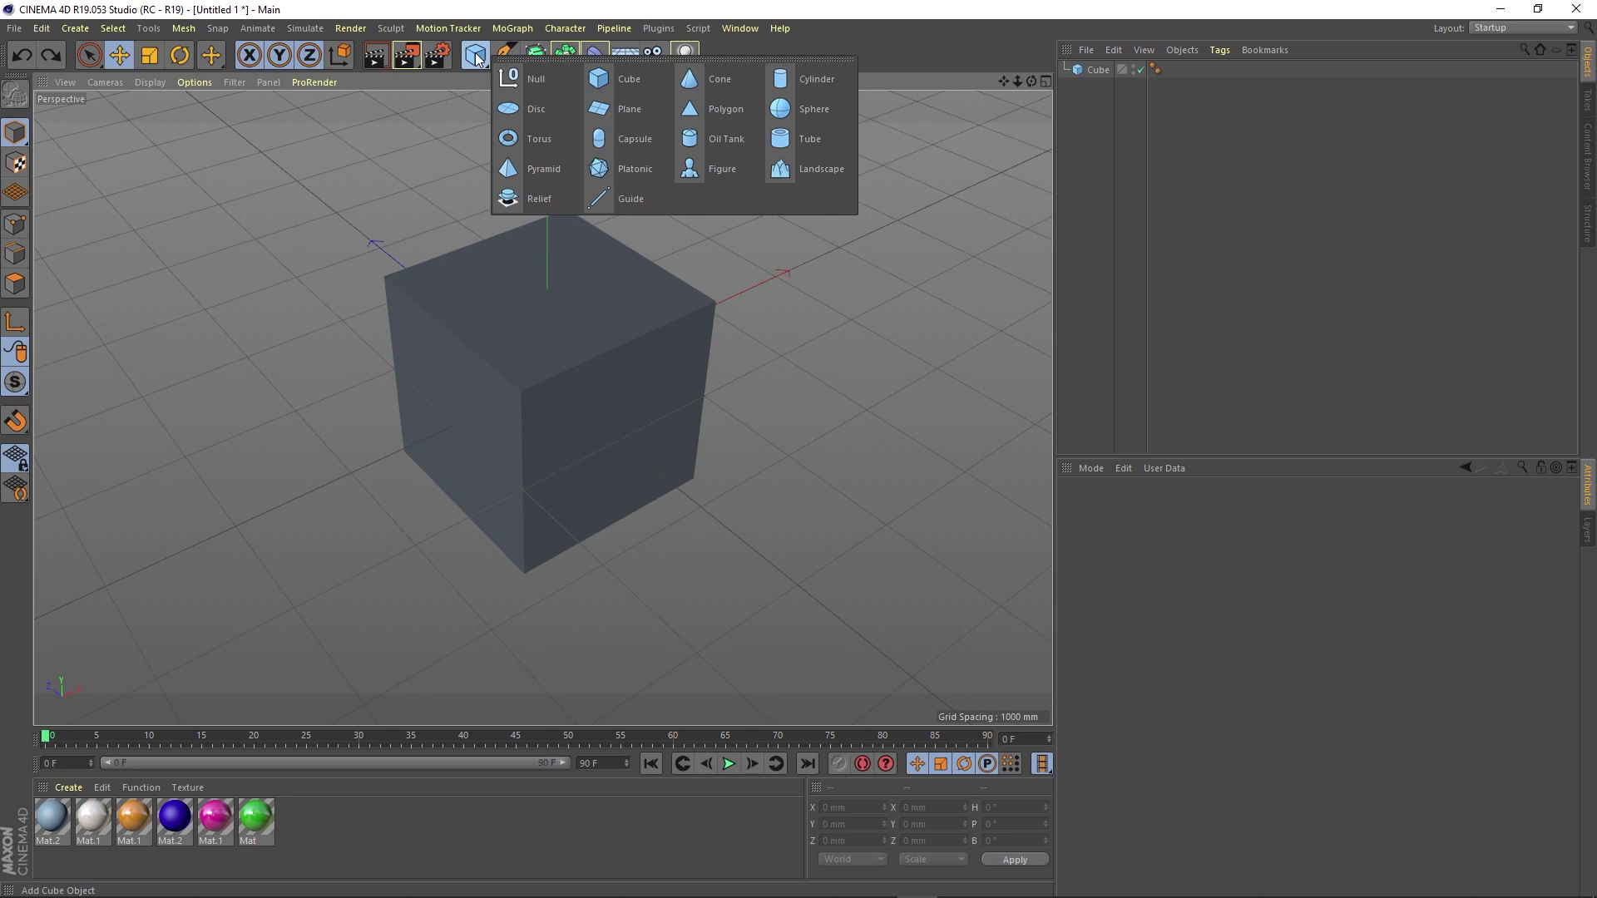
{"action": "left_click", "coordinate": [722, 79]}
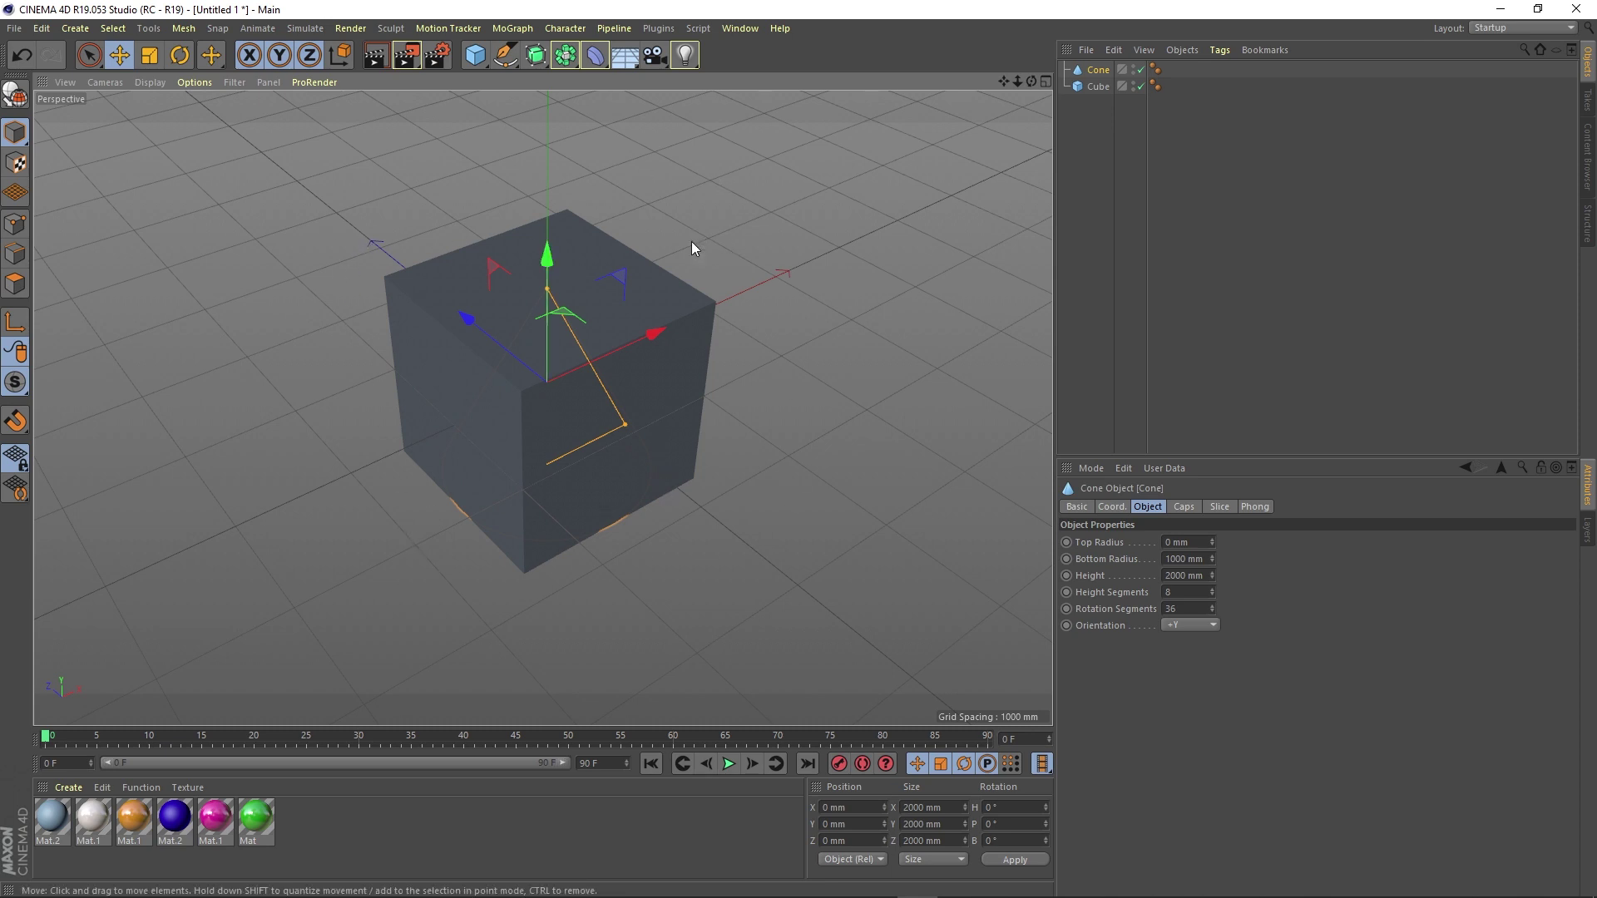
{"action": "left_click", "coordinate": [639, 287]}
{"action": "left_click_drag", "start_coordinate": [653, 334], "coordinate": [906, 253]}
Step: Add a cylinder moved left, then push the cone back along Z to 3719.416 mm
{"action": "left_click", "coordinate": [562, 378]}
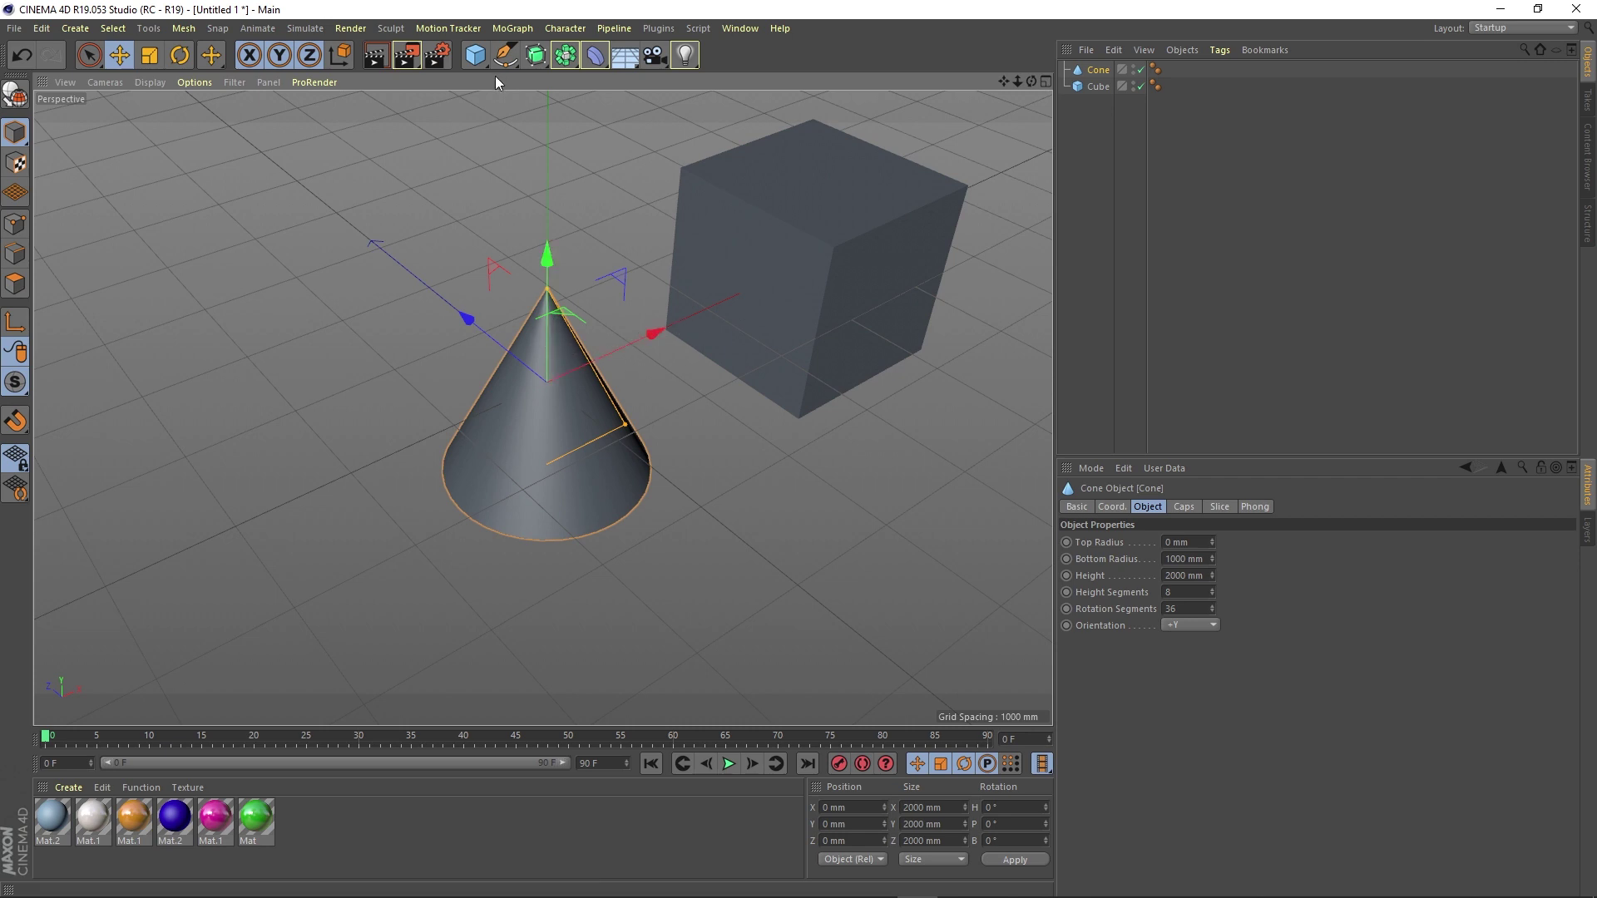
{"action": "left_click", "coordinate": [475, 55]}
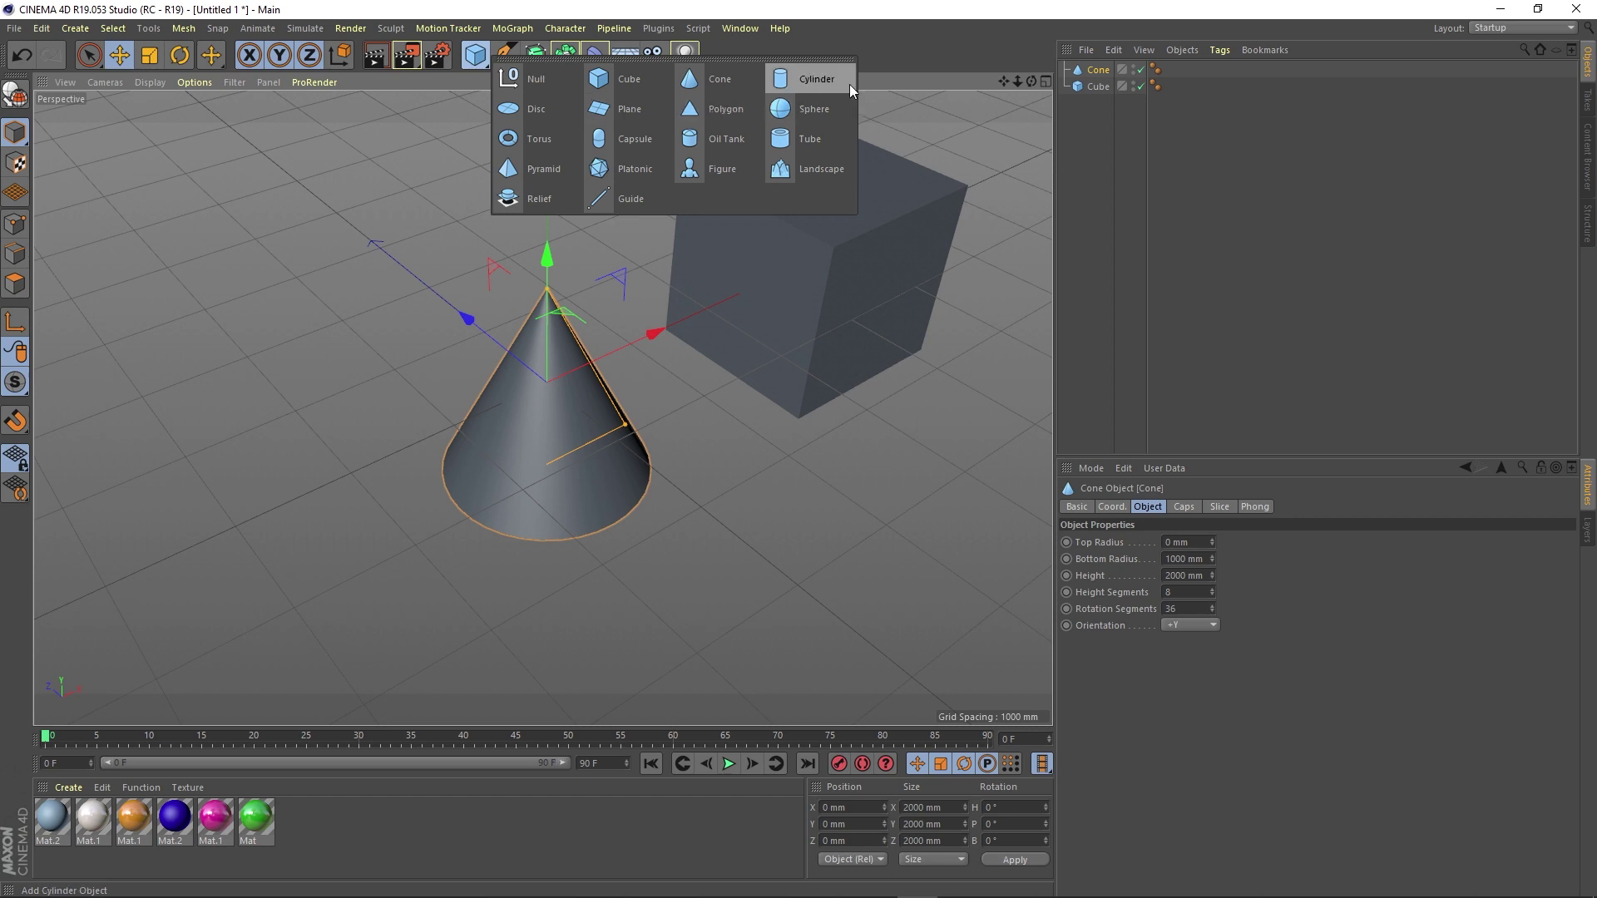
{"action": "left_click", "coordinate": [824, 76]}
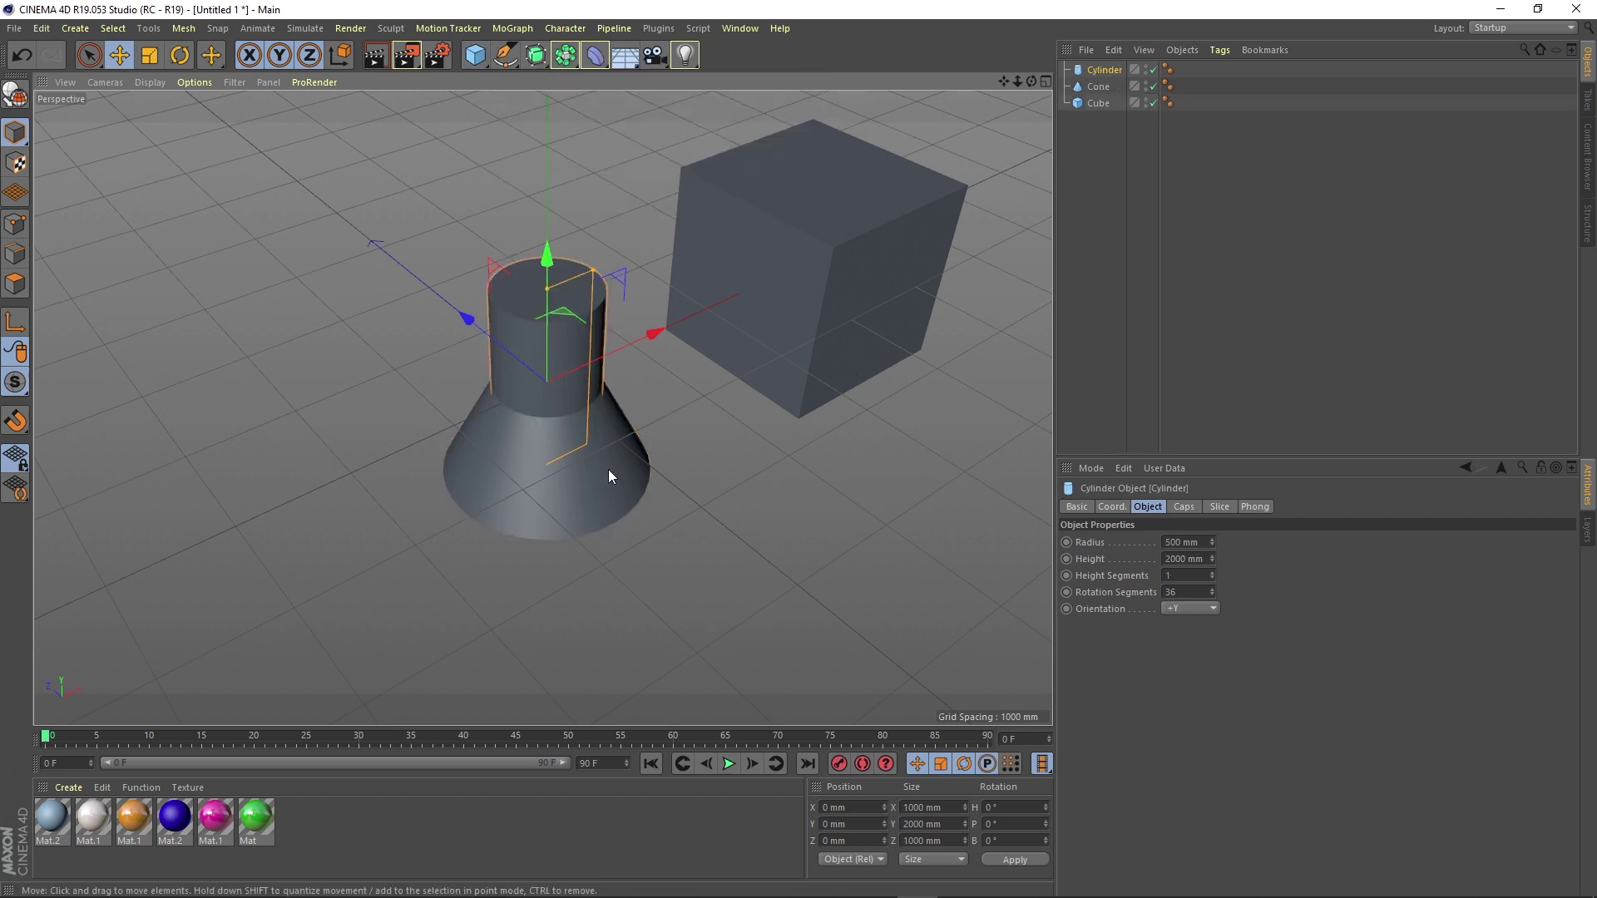
{"action": "left_click_drag", "start_coordinate": [654, 336], "coordinate": [428, 439]}
{"action": "left_click", "coordinate": [540, 436]}
{"action": "left_click_drag", "start_coordinate": [464, 314], "coordinate": [357, 218]}
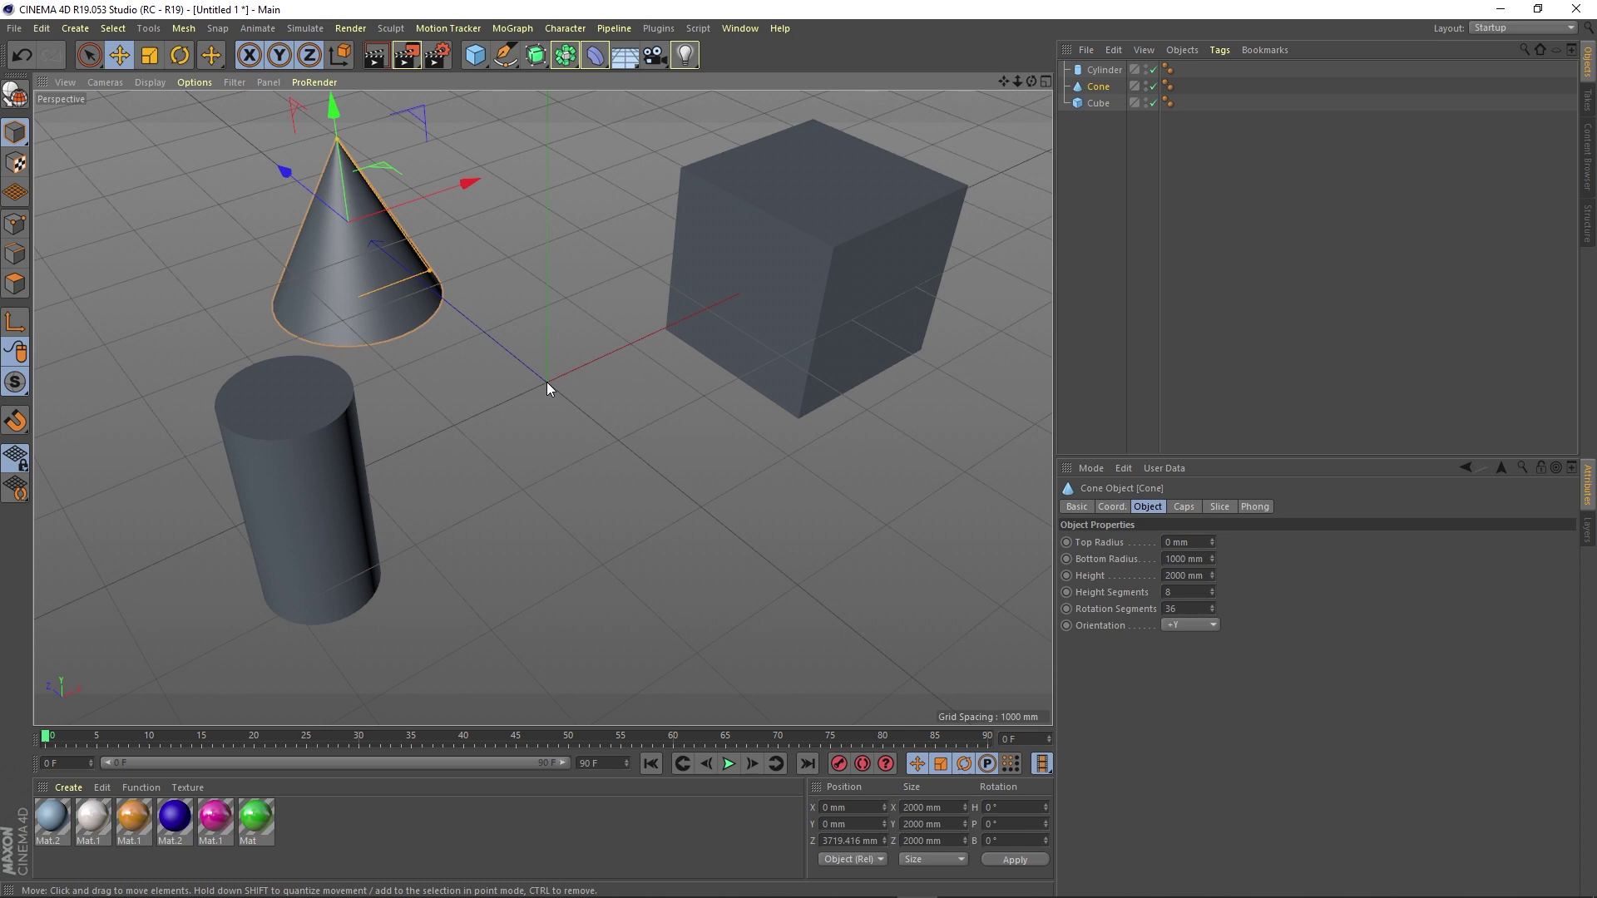
{"action": "left_click", "coordinate": [479, 58]}
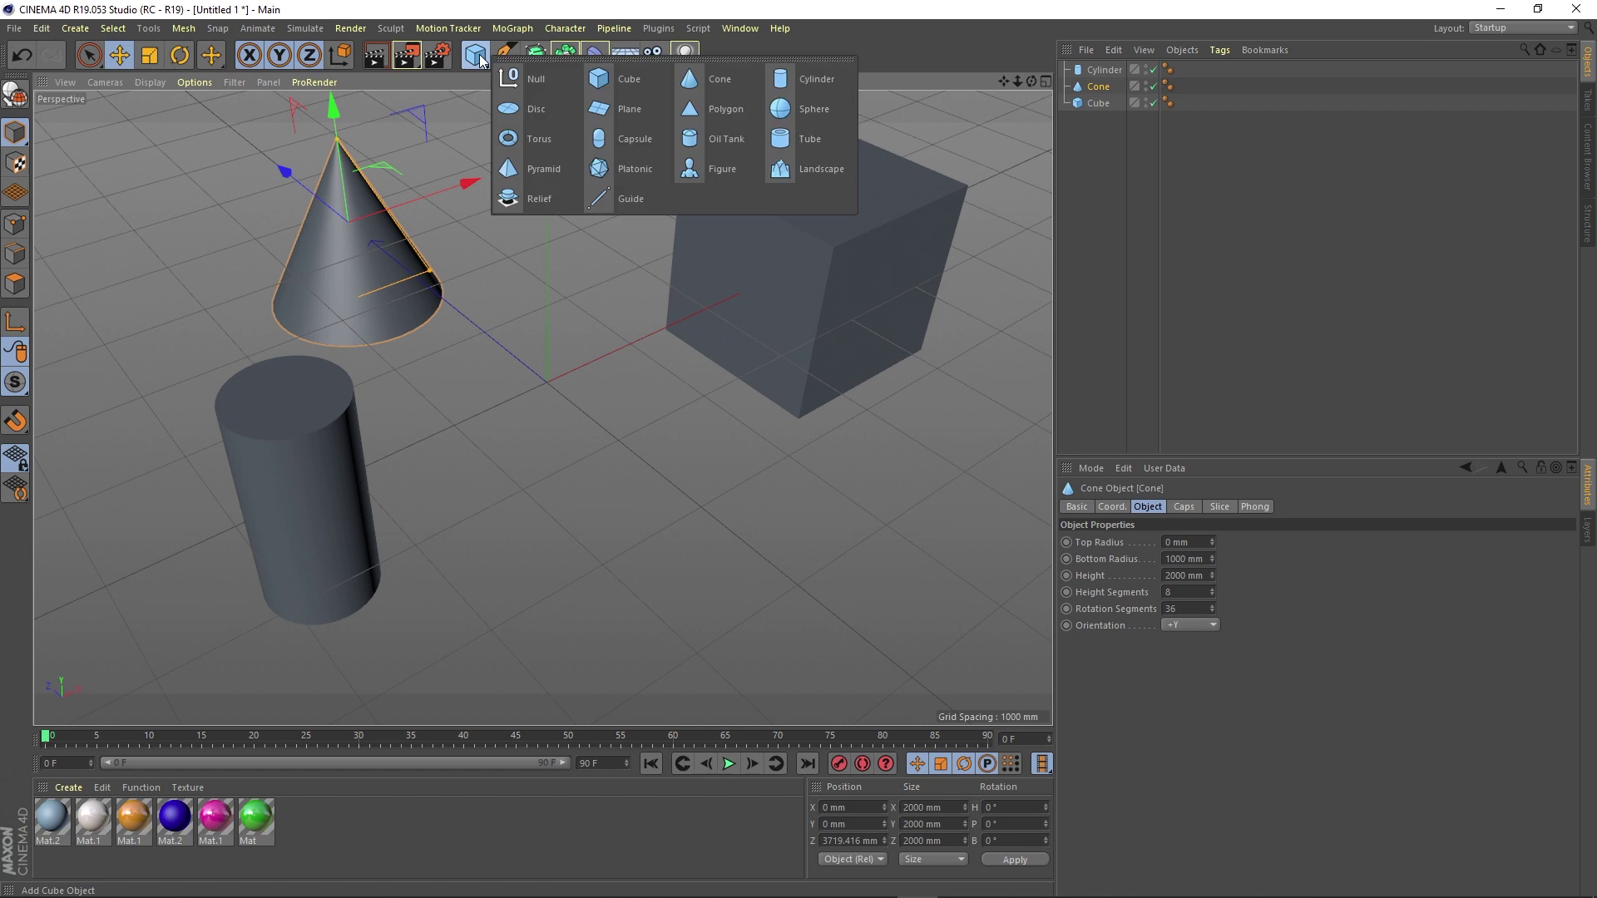
Step: Add a sphere moved to the upper left and a torus moved left along X
{"action": "left_click", "coordinate": [800, 108]}
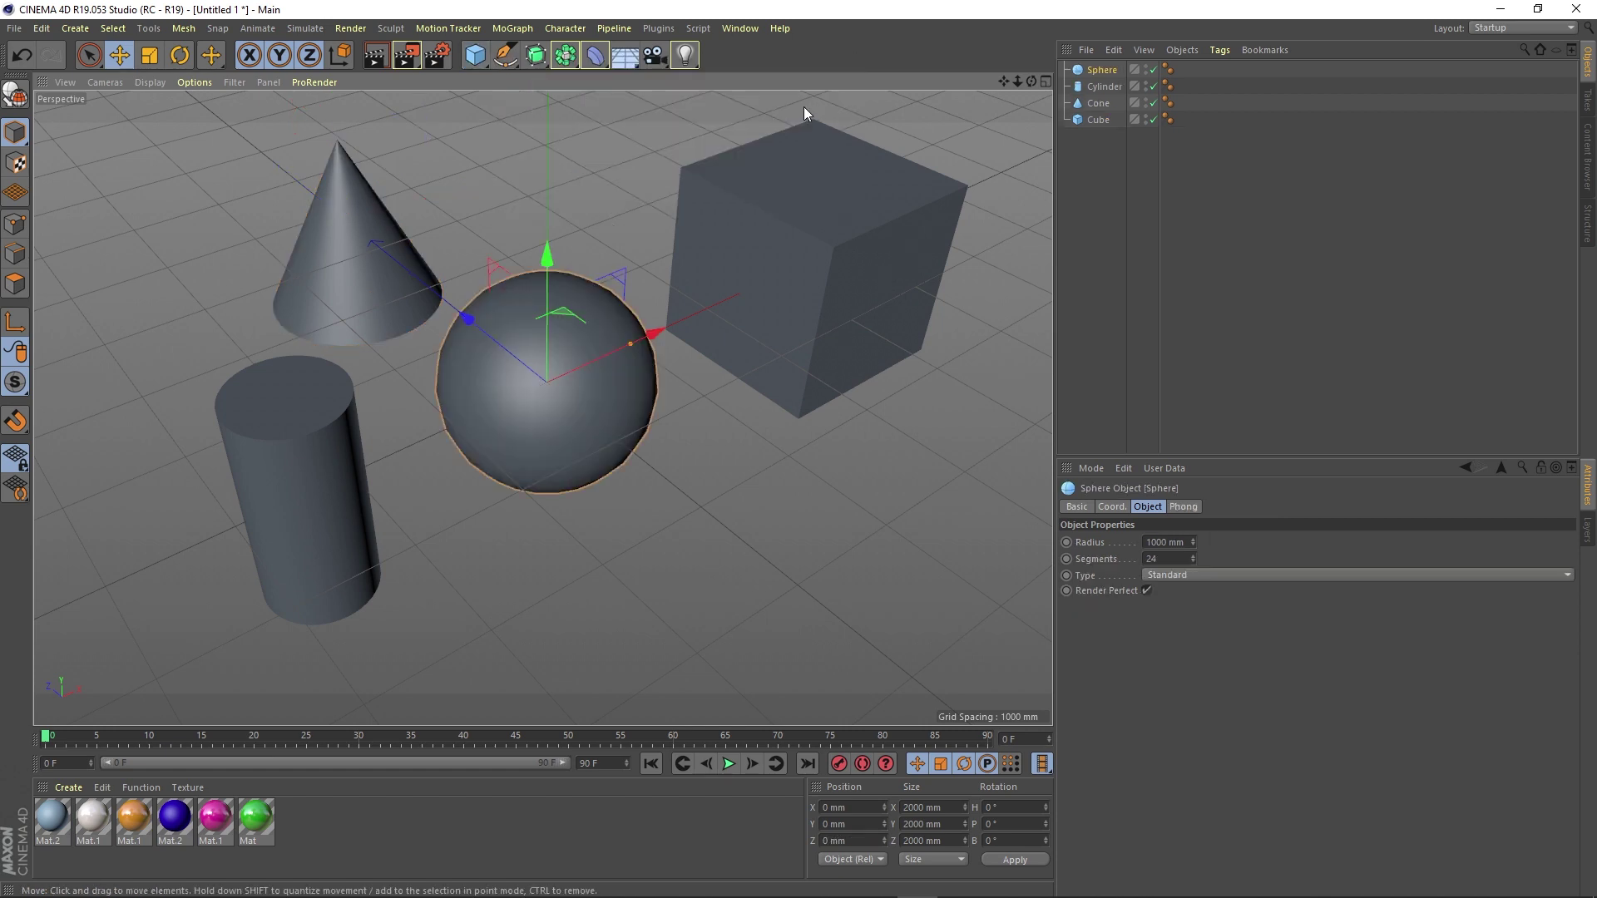
{"action": "left_click_drag", "start_coordinate": [524, 367], "coordinate": [191, 161]}
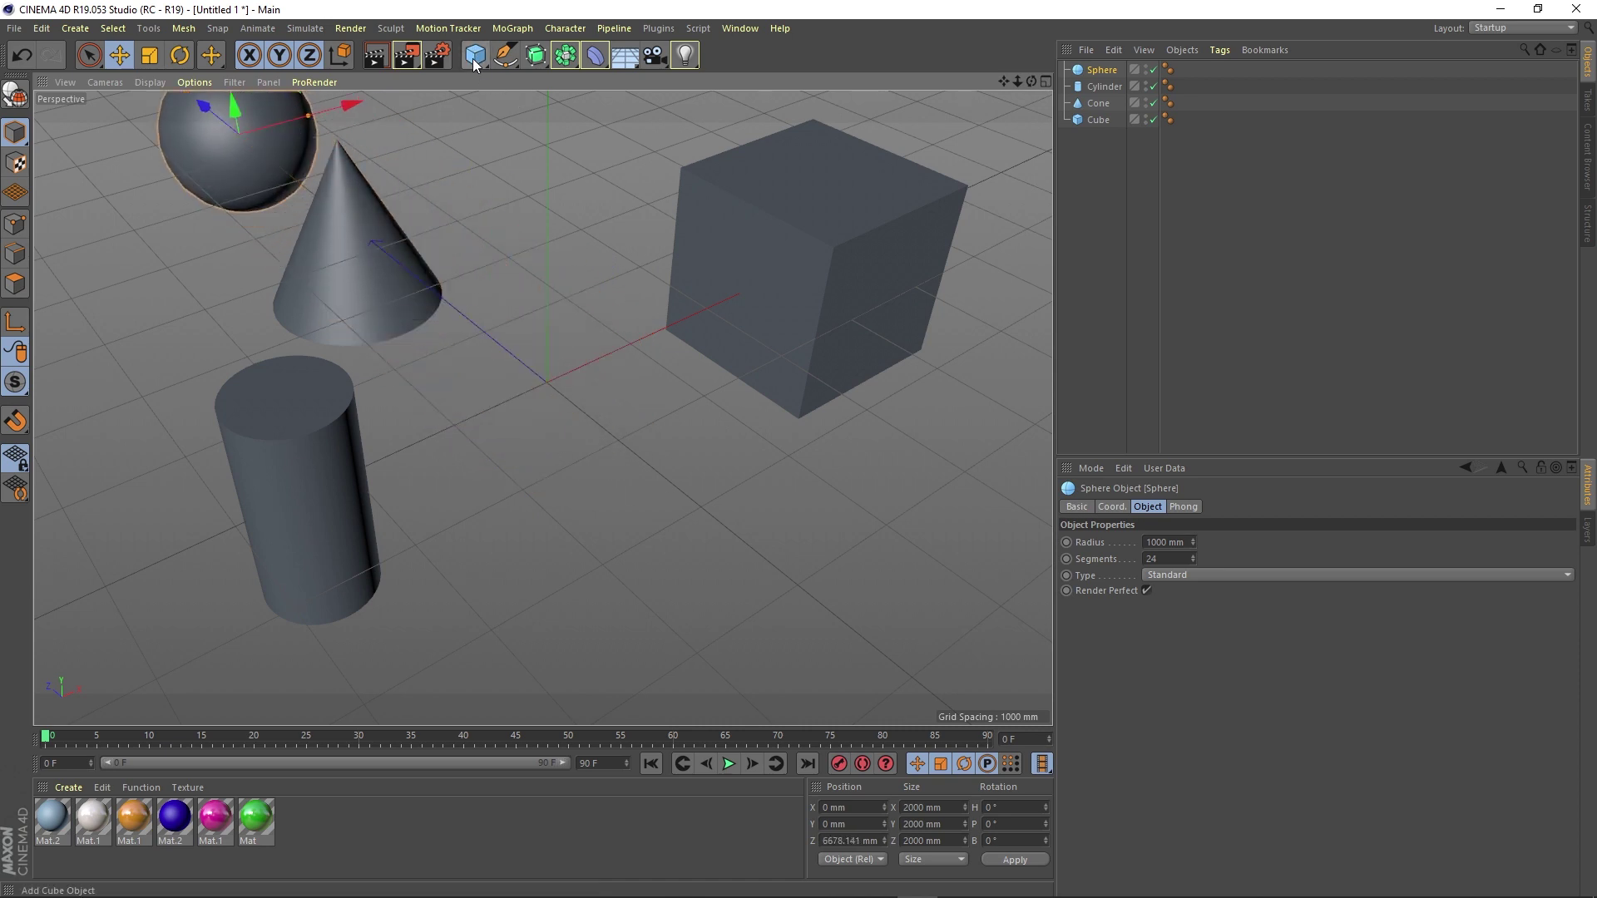
{"action": "left_click_drag", "start_coordinate": [475, 65], "coordinate": [524, 138]}
{"action": "scroll", "coordinate": [643, 246], "scroll_direction": "down", "scroll_amount": 5}
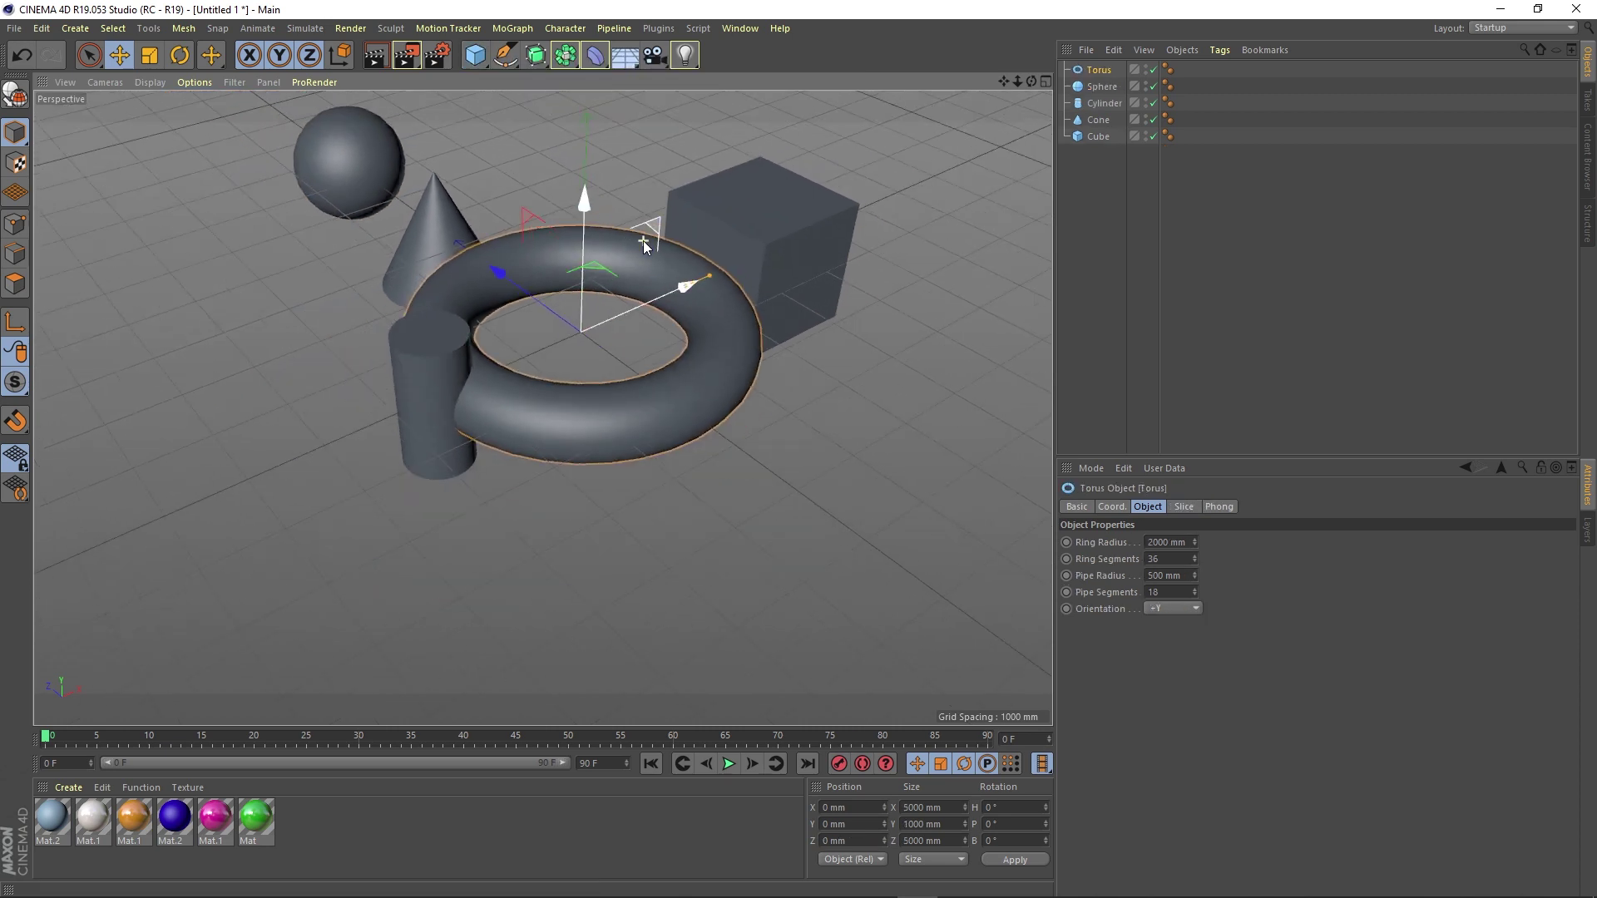
{"action": "left_click_drag", "start_coordinate": [656, 298], "coordinate": [276, 465]}
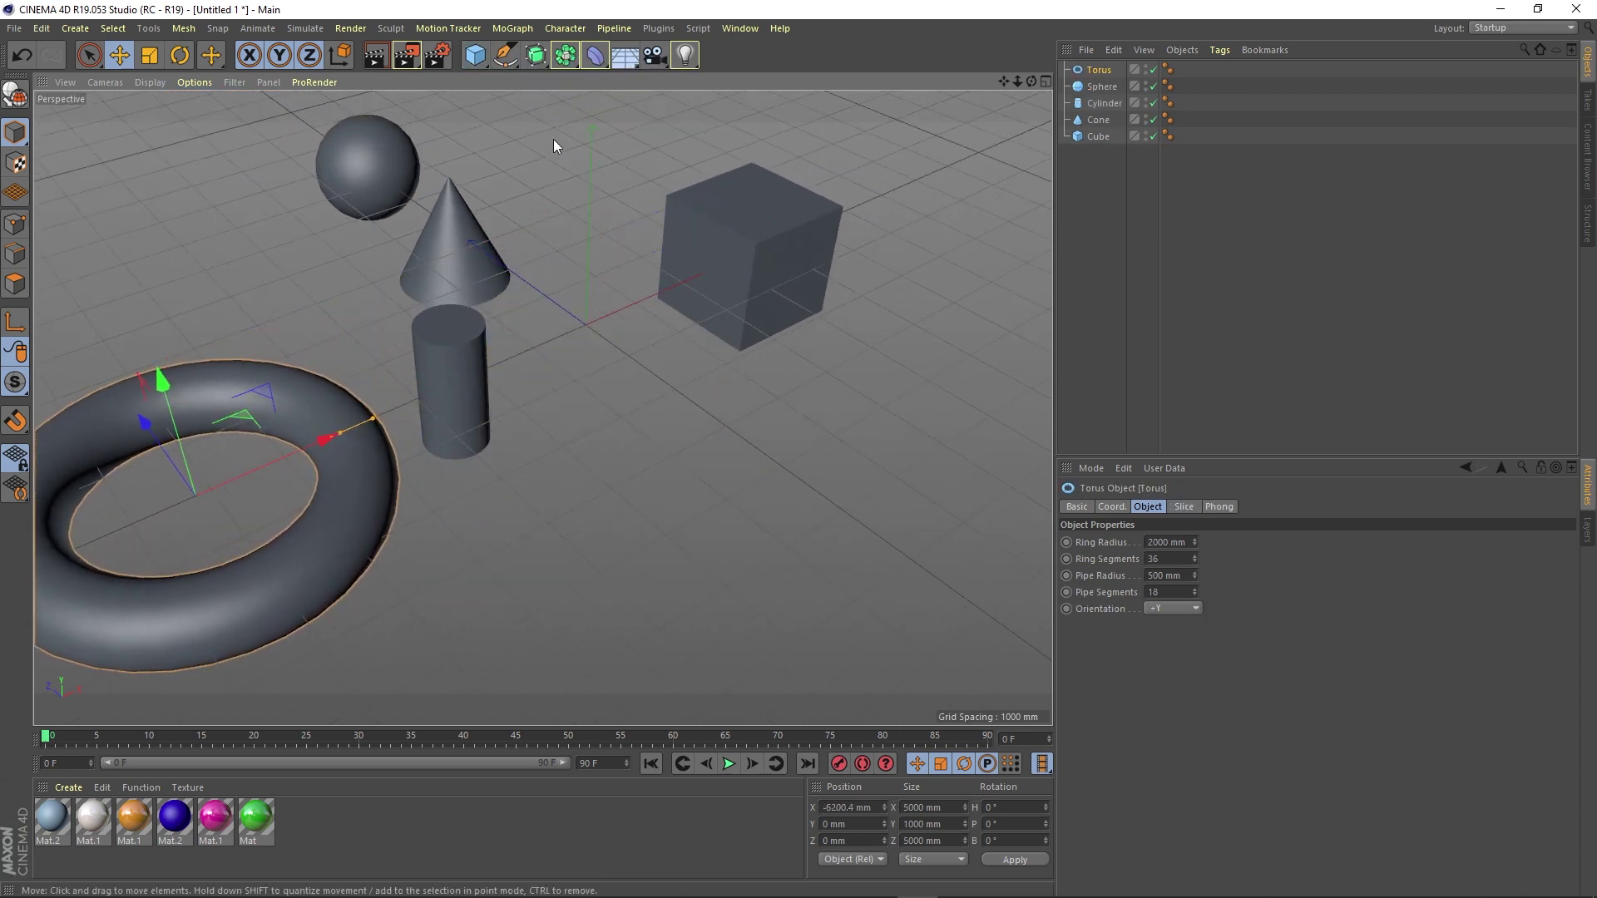
Step: Add a tube brought forward toward the viewer and a pyramid, then deselect
{"action": "left_click", "coordinate": [480, 55]}
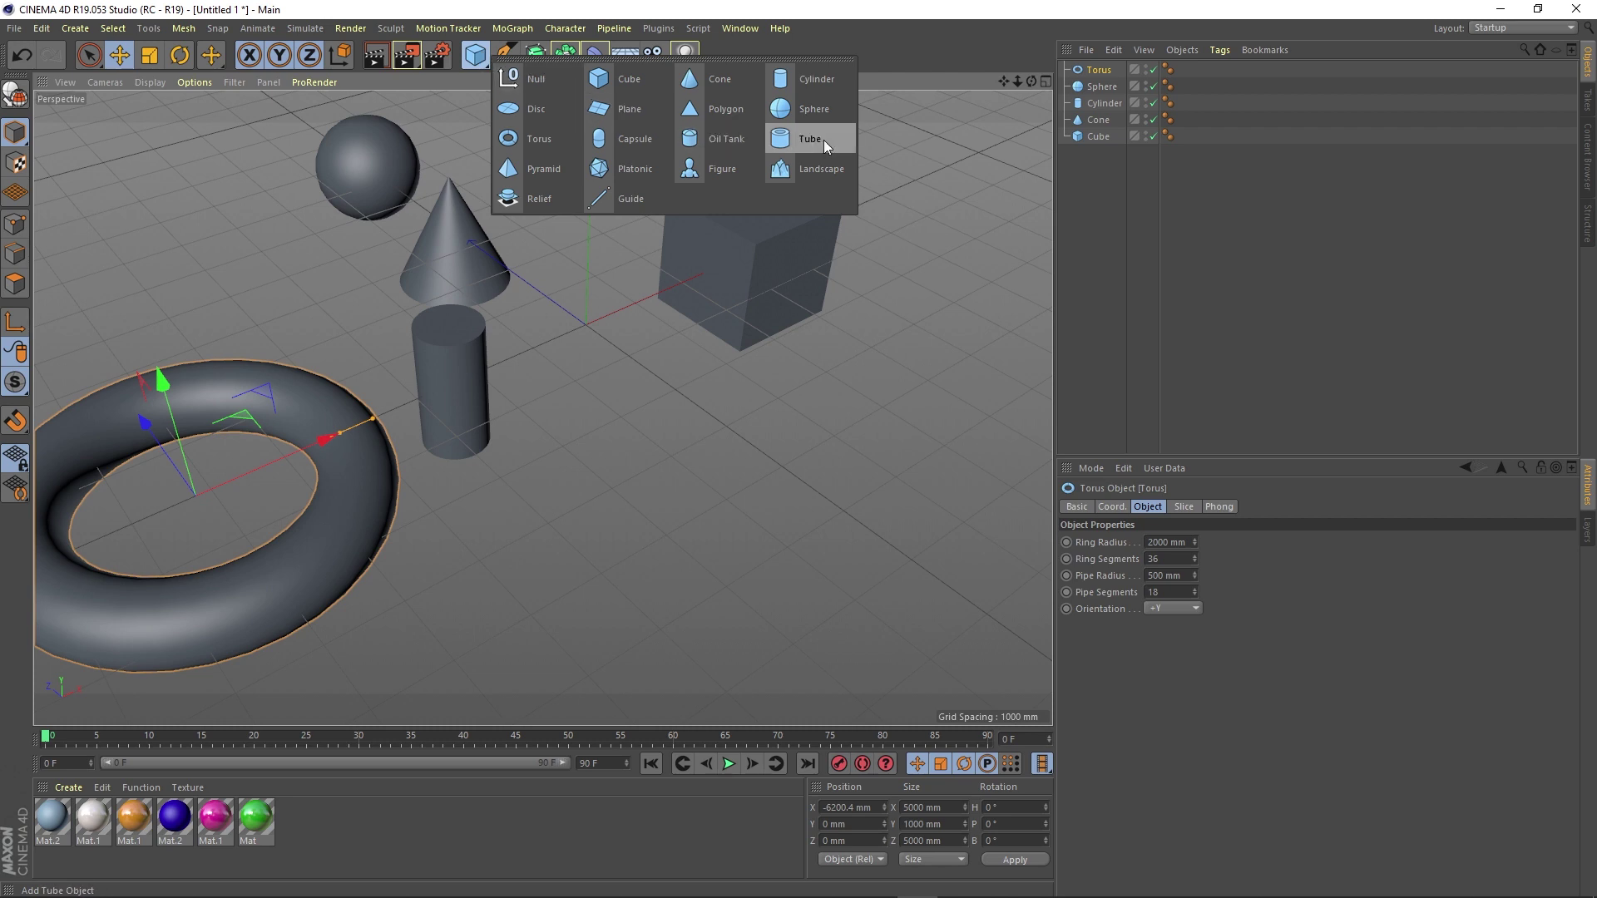
{"action": "left_click", "coordinate": [823, 139]}
{"action": "left_click_drag", "start_coordinate": [517, 281], "coordinate": [750, 447]}
{"action": "left_click", "coordinate": [475, 56]}
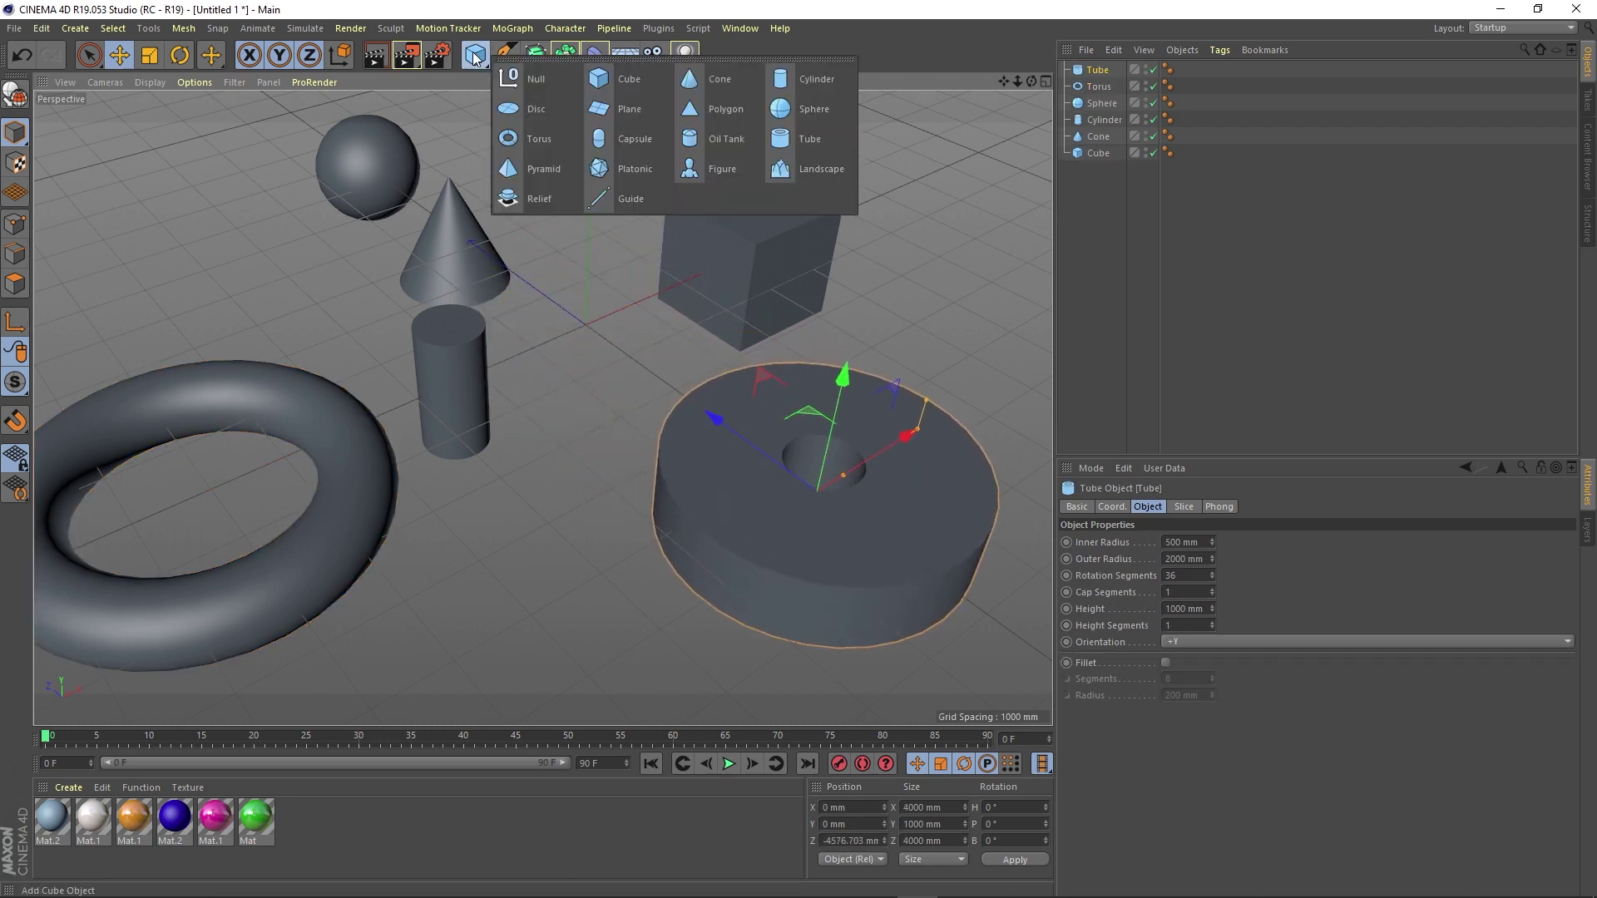
{"action": "left_click", "coordinate": [547, 167]}
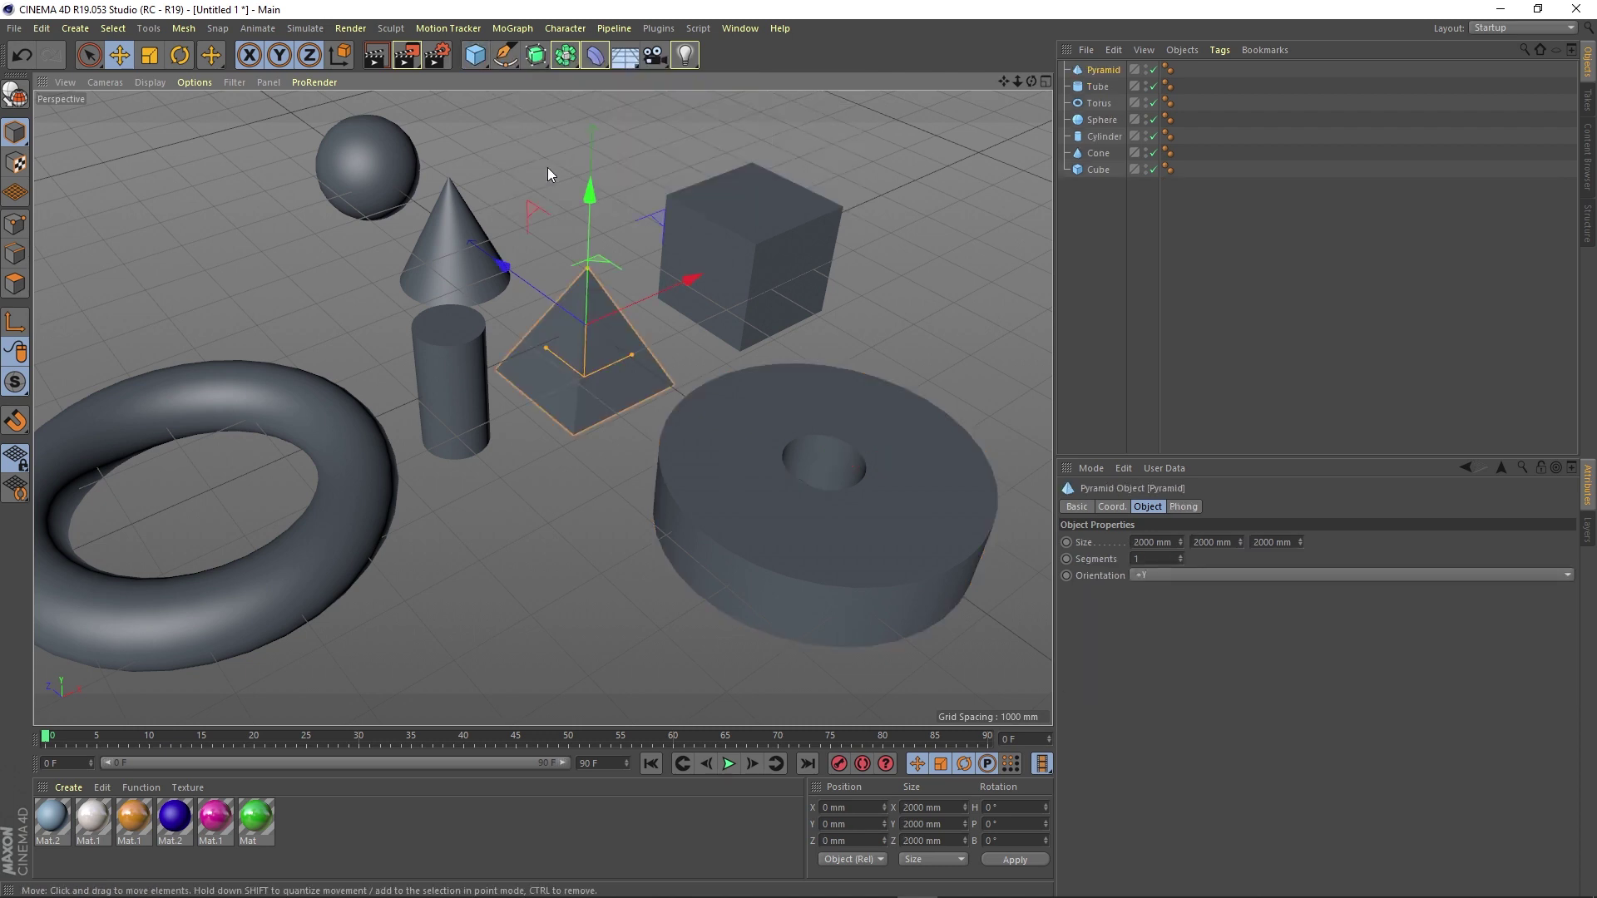
{"action": "left_click", "coordinate": [560, 510]}
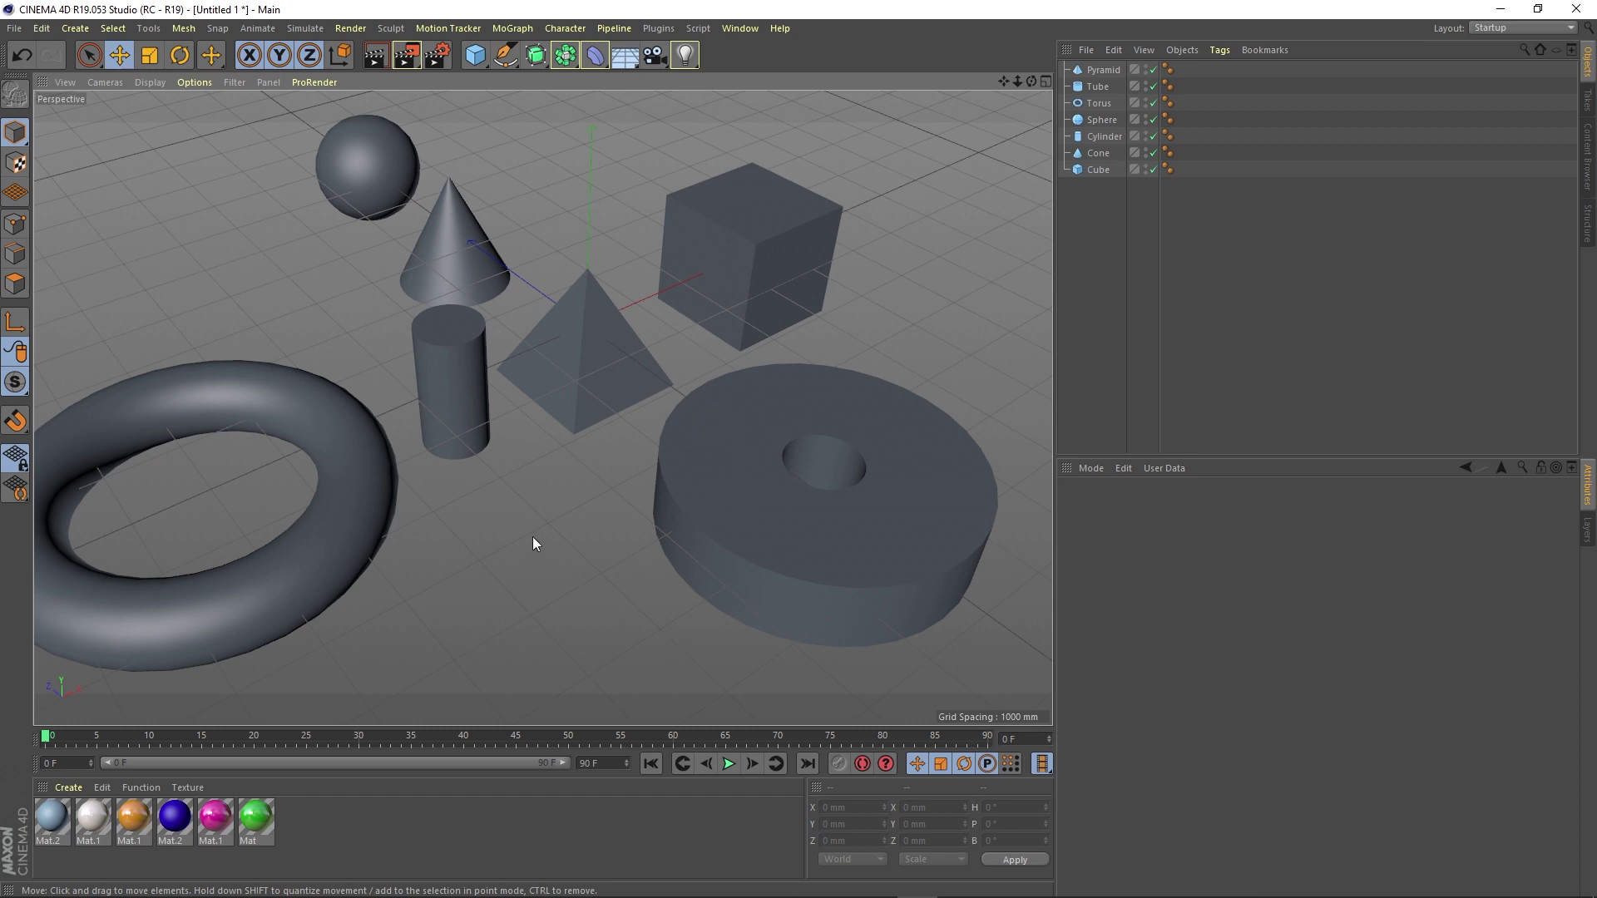
{"action": "left_click", "coordinate": [739, 476]}
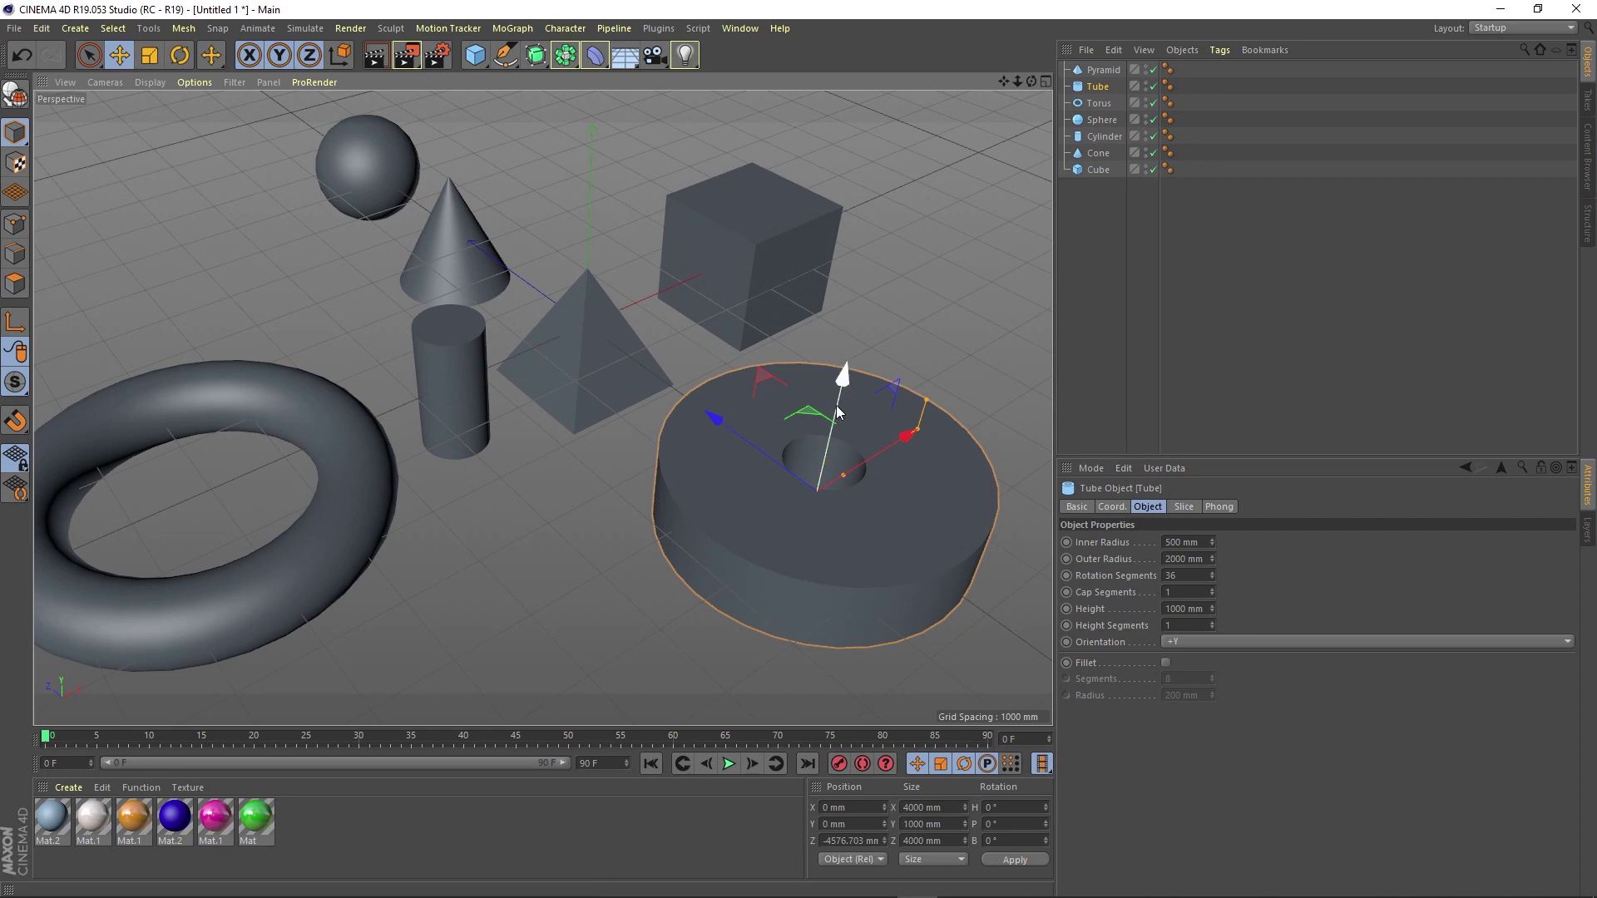
{"action": "left_click", "coordinate": [762, 230]}
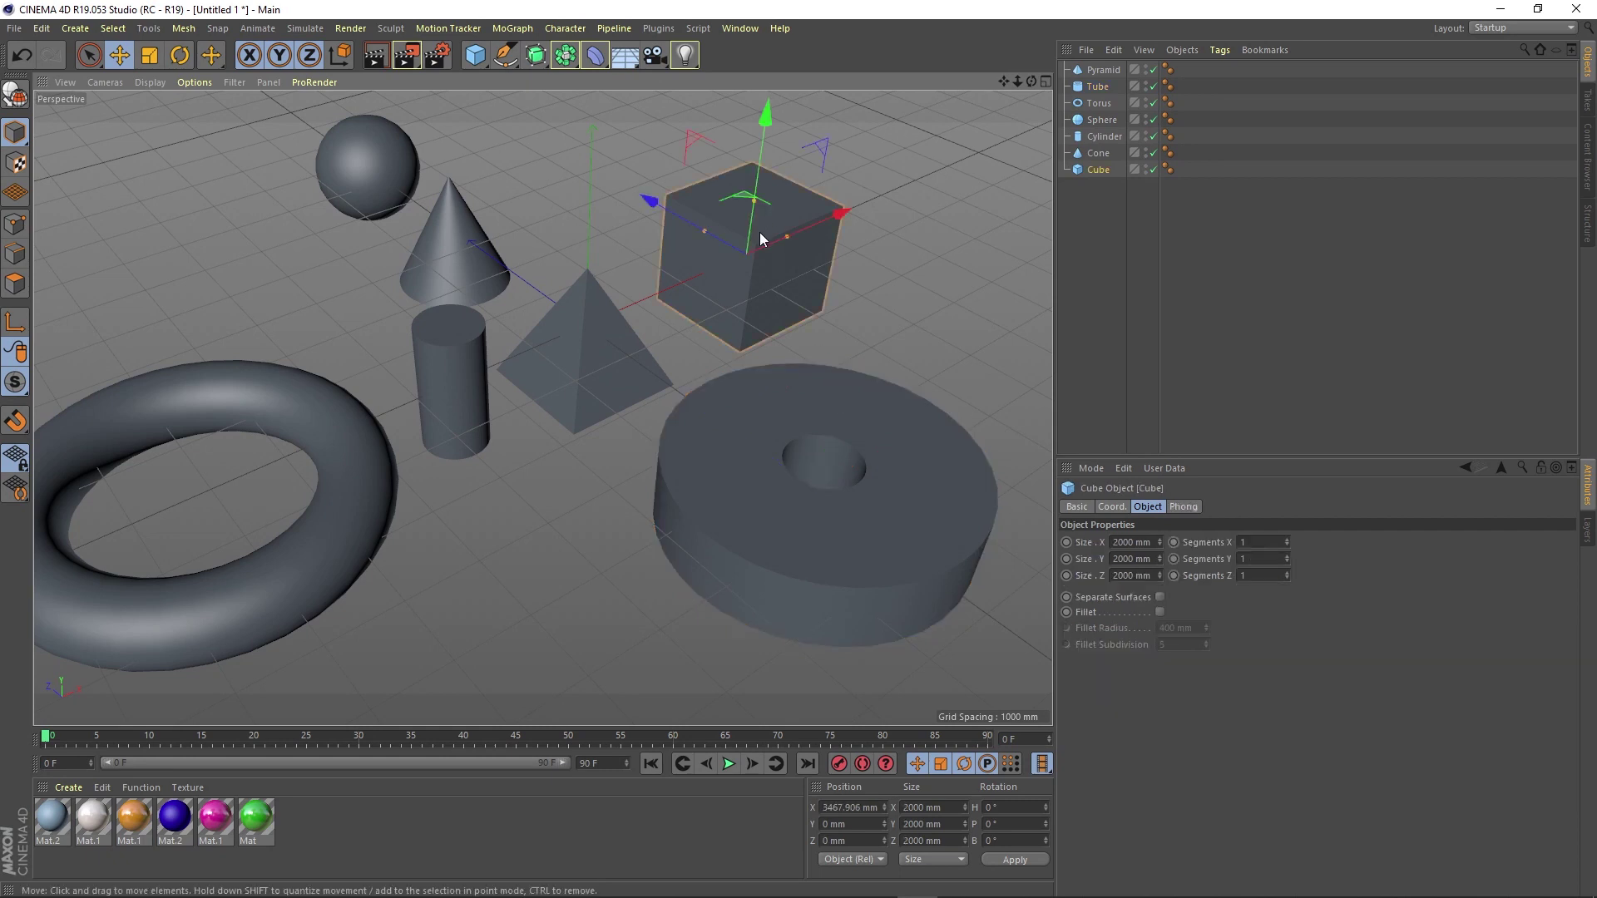
{"action": "left_click", "coordinate": [594, 336]}
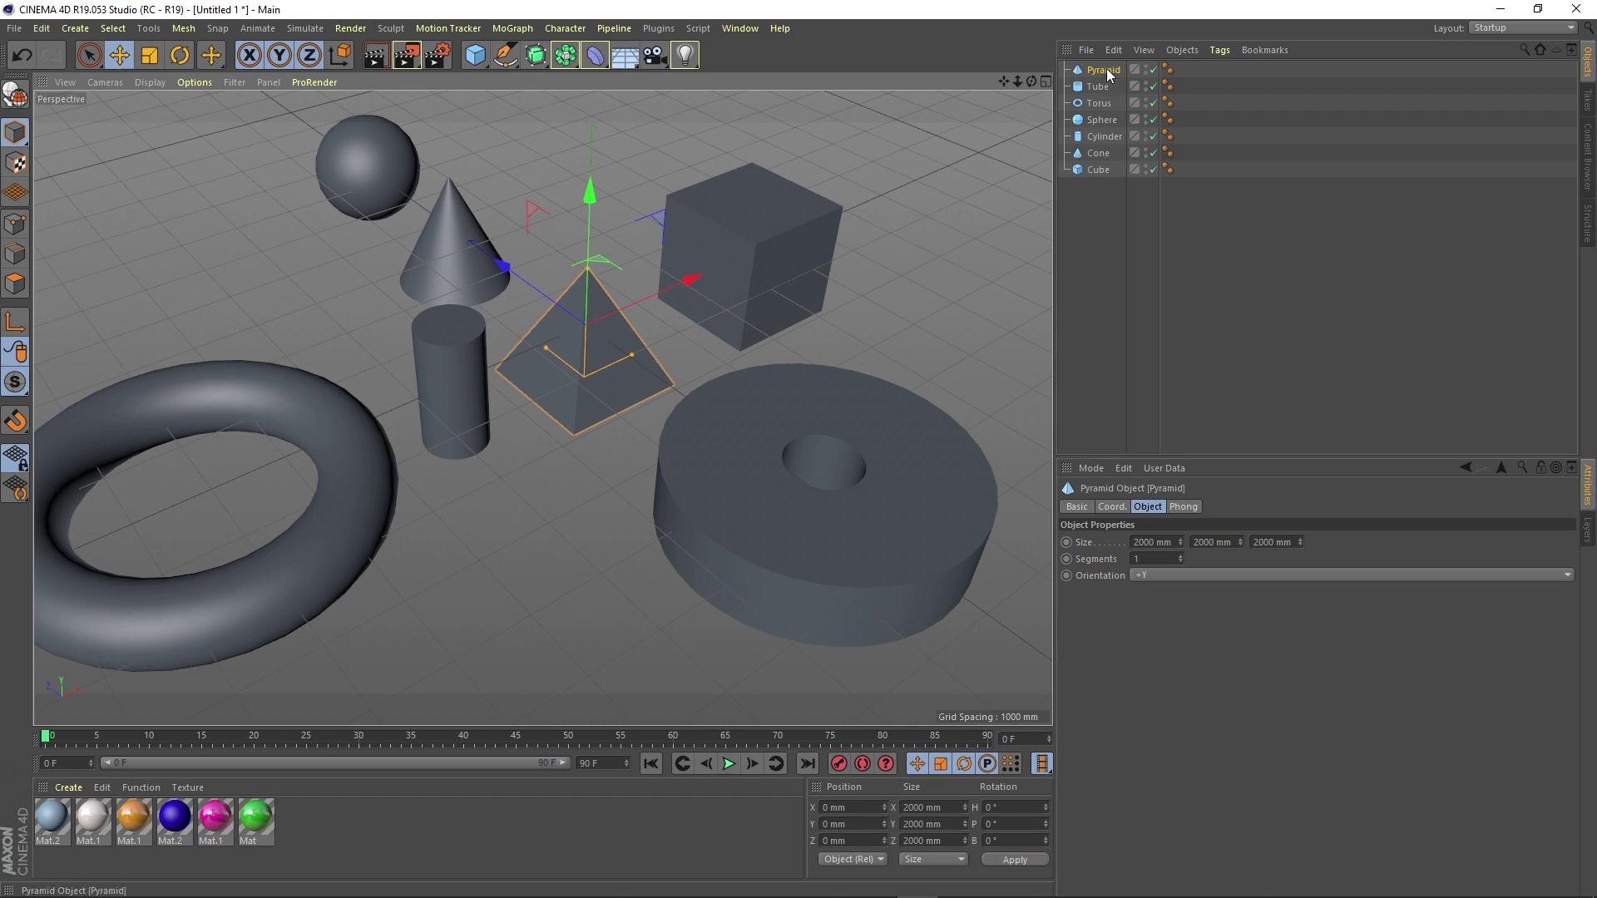
{"action": "left_click", "coordinate": [789, 193]}
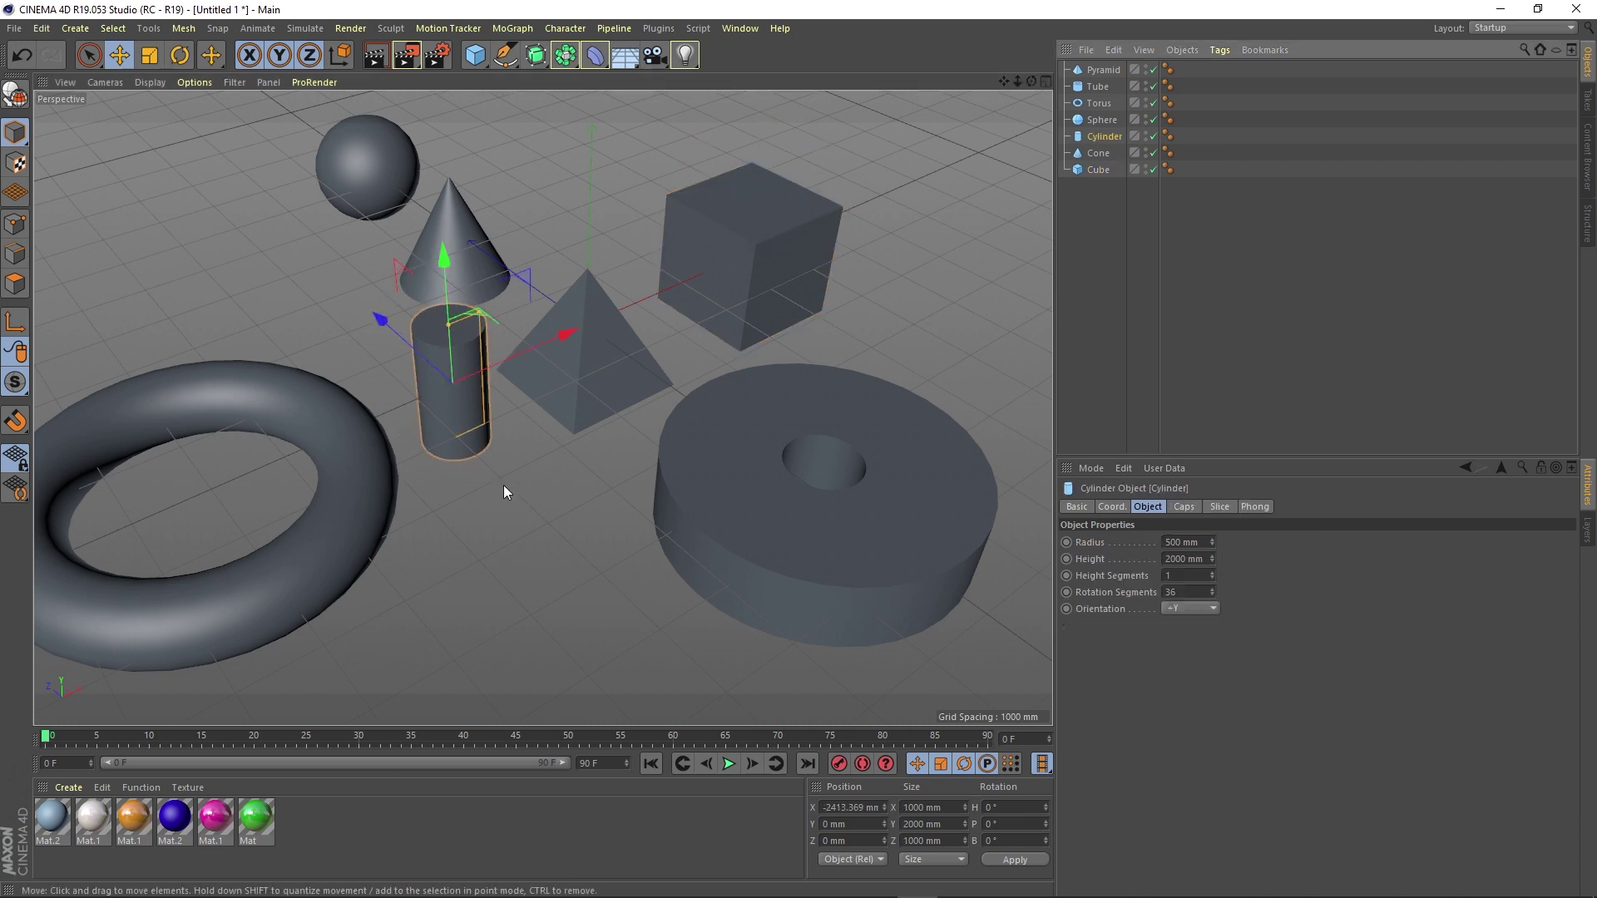
{"action": "left_click", "coordinate": [1098, 104]}
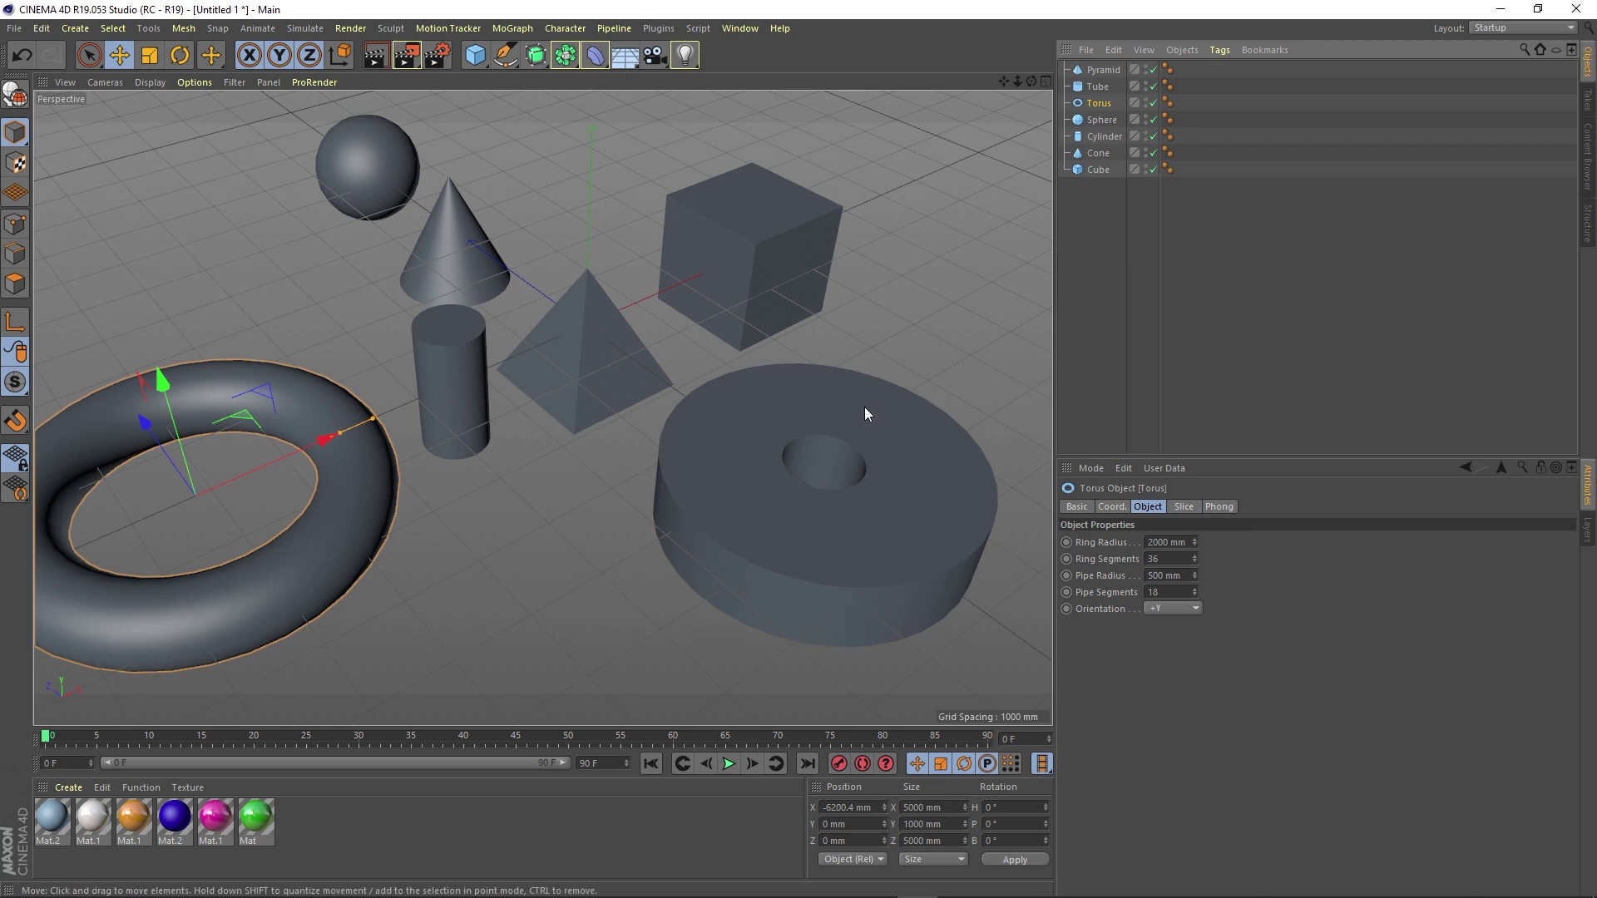
{"action": "left_click", "coordinate": [788, 409]}
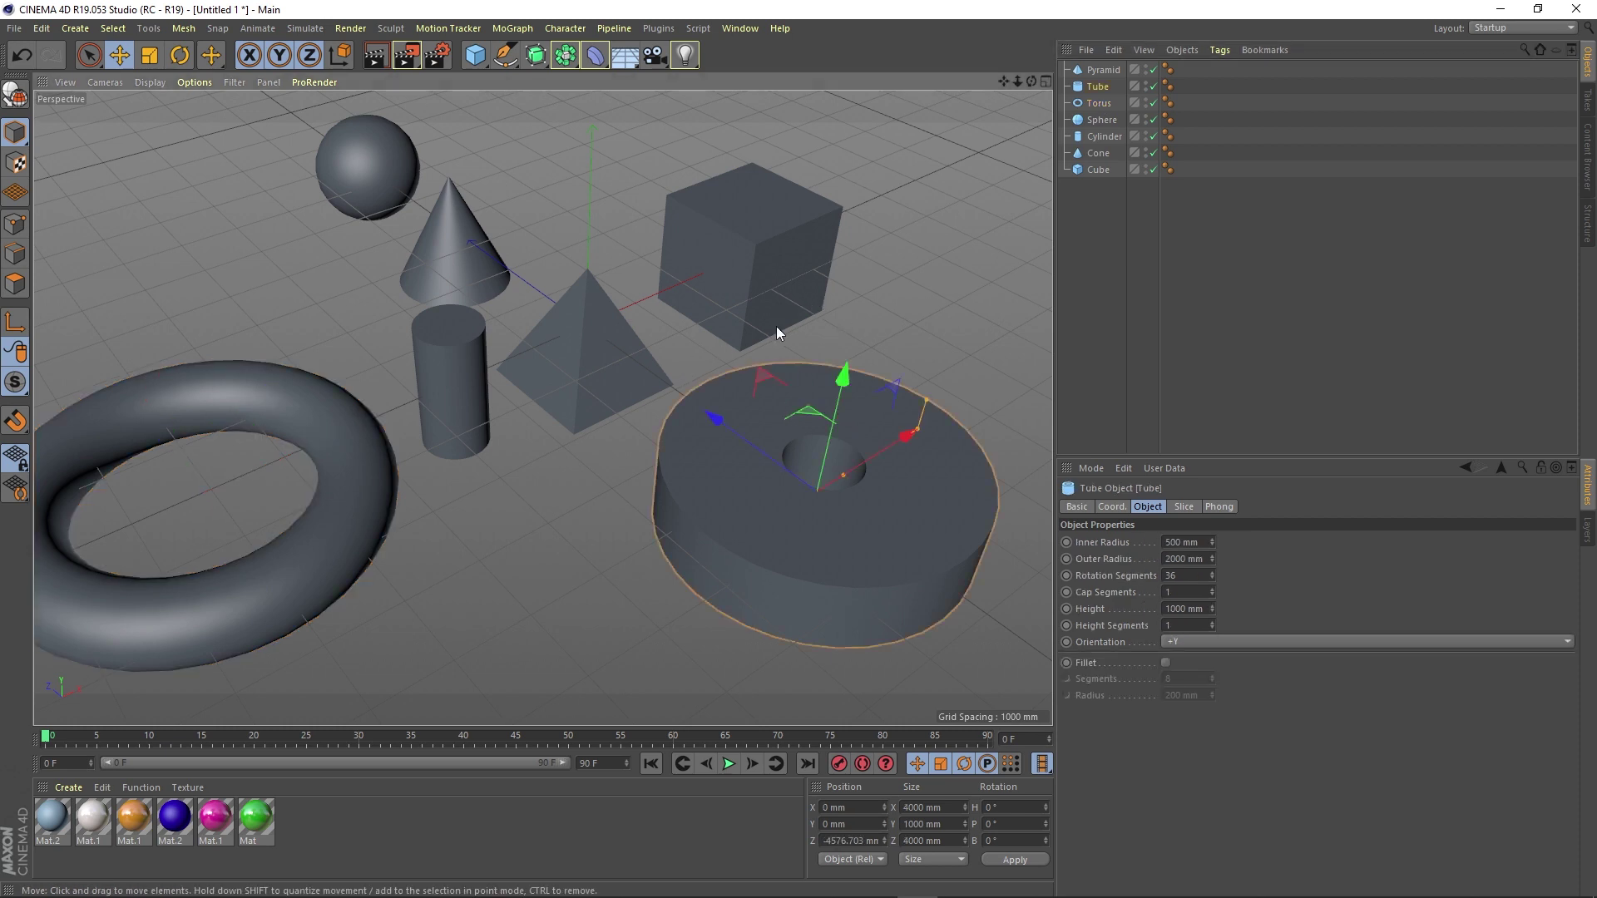
{"action": "middle_click_drag", "start_coordinate": [853, 516], "coordinate": [556, 422], "text": "alt"}
Step: Drag the tube's handles to about 1357 mm height, 1149.652 mm inner and 2229.022 mm outer radius
{"action": "scroll", "coordinate": [611, 401], "scroll_direction": "up", "scroll_amount": 4}
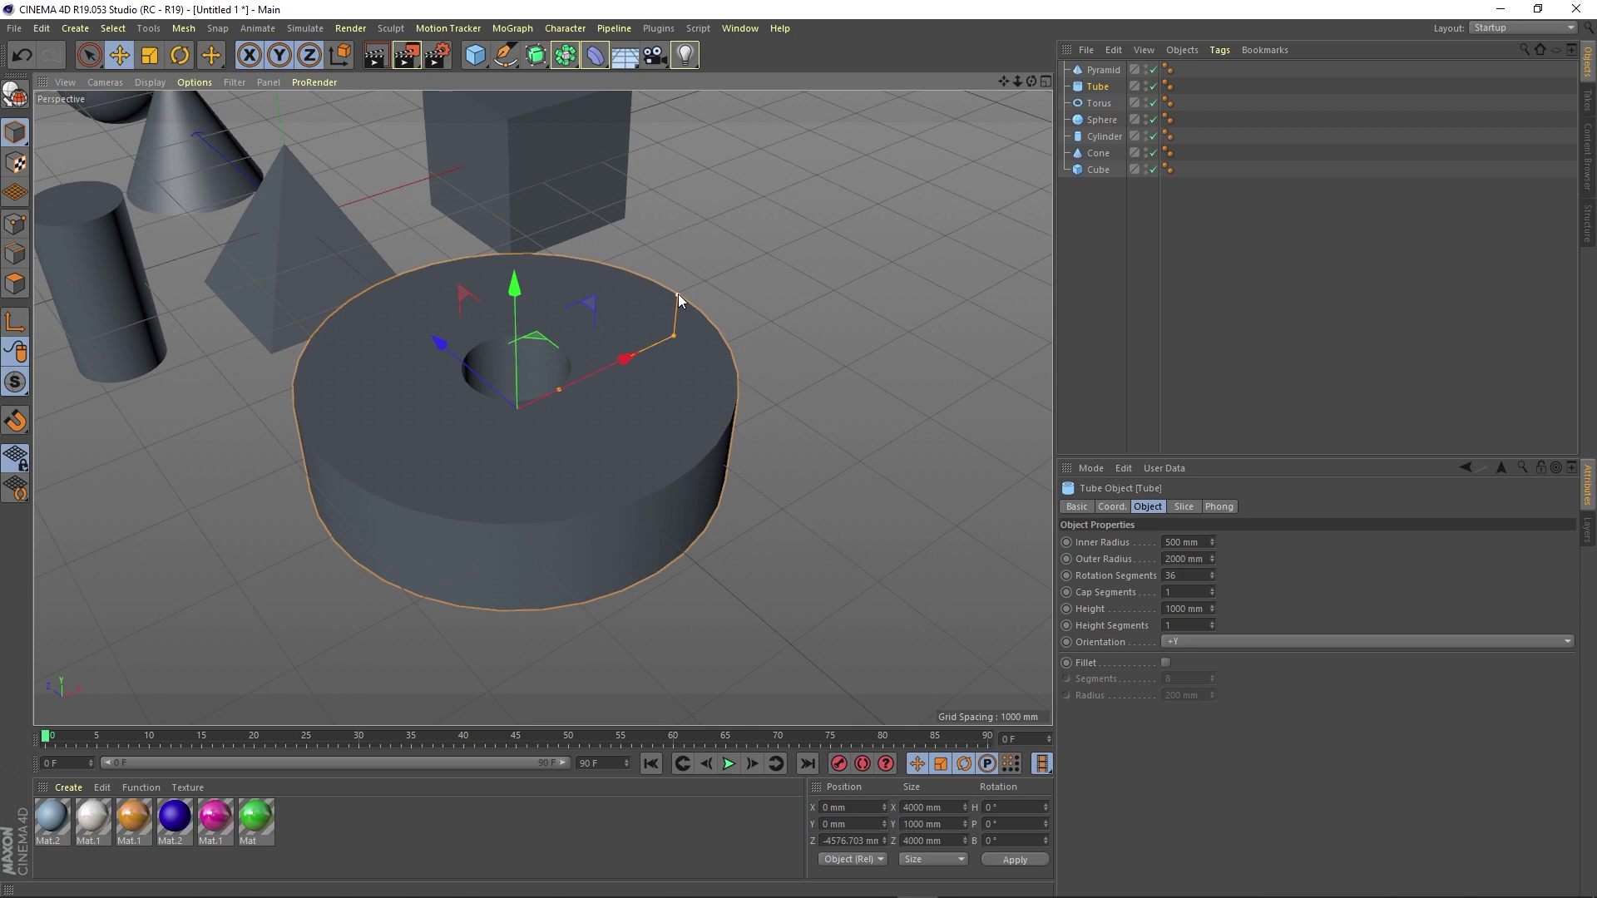
{"action": "left_click_drag", "start_coordinate": [677, 296], "coordinate": [628, 347]}
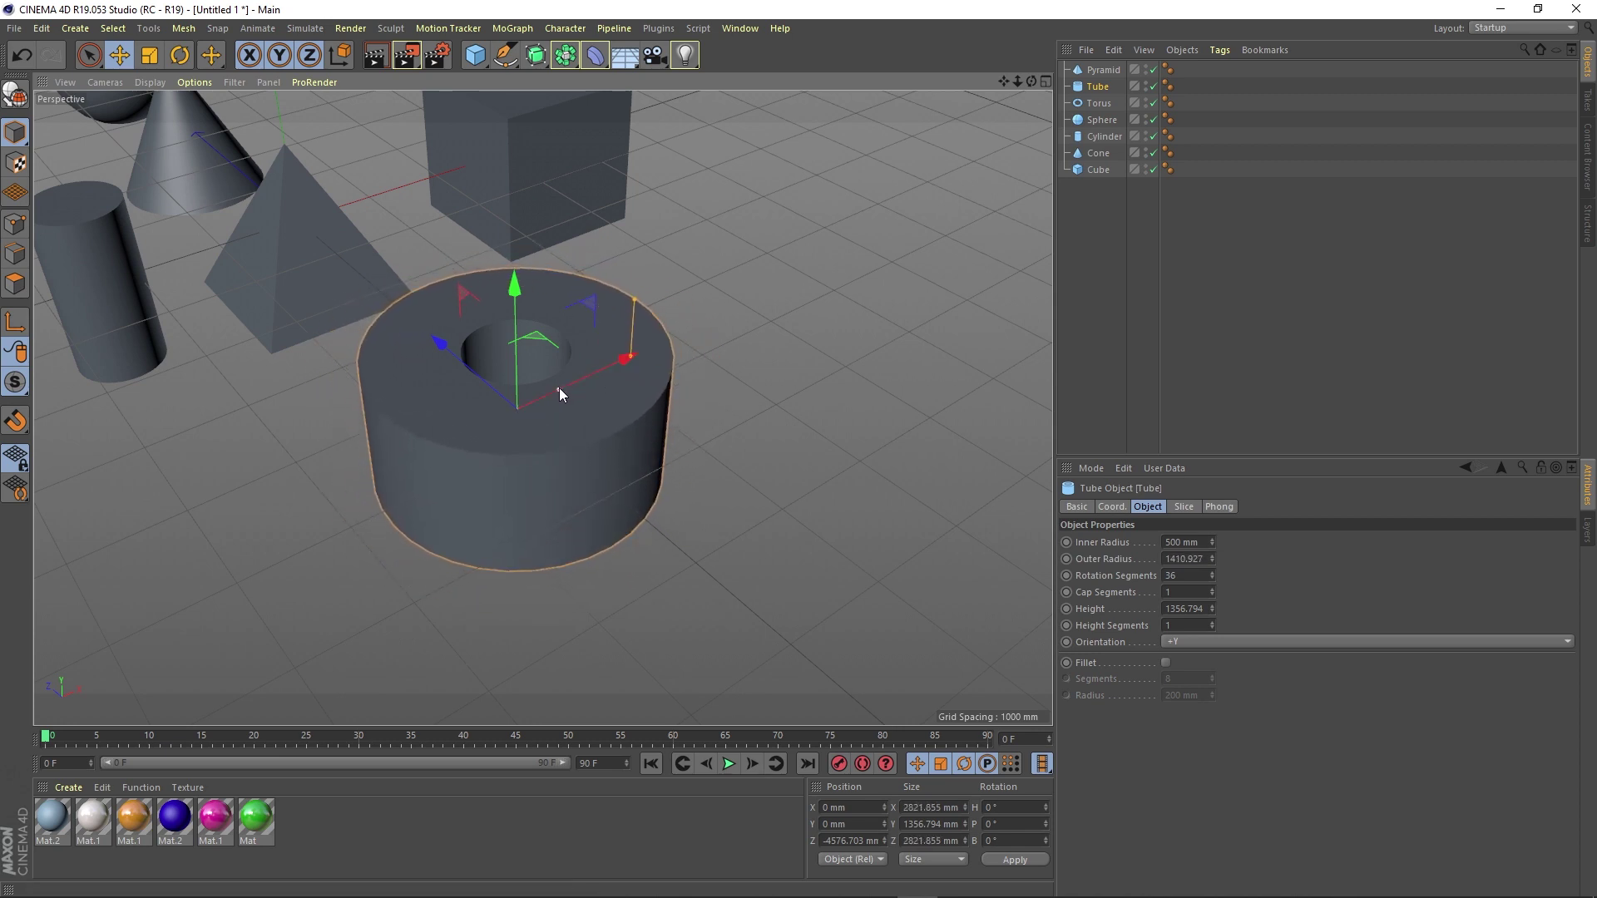
{"action": "left_click_drag", "start_coordinate": [558, 388], "coordinate": [625, 368]}
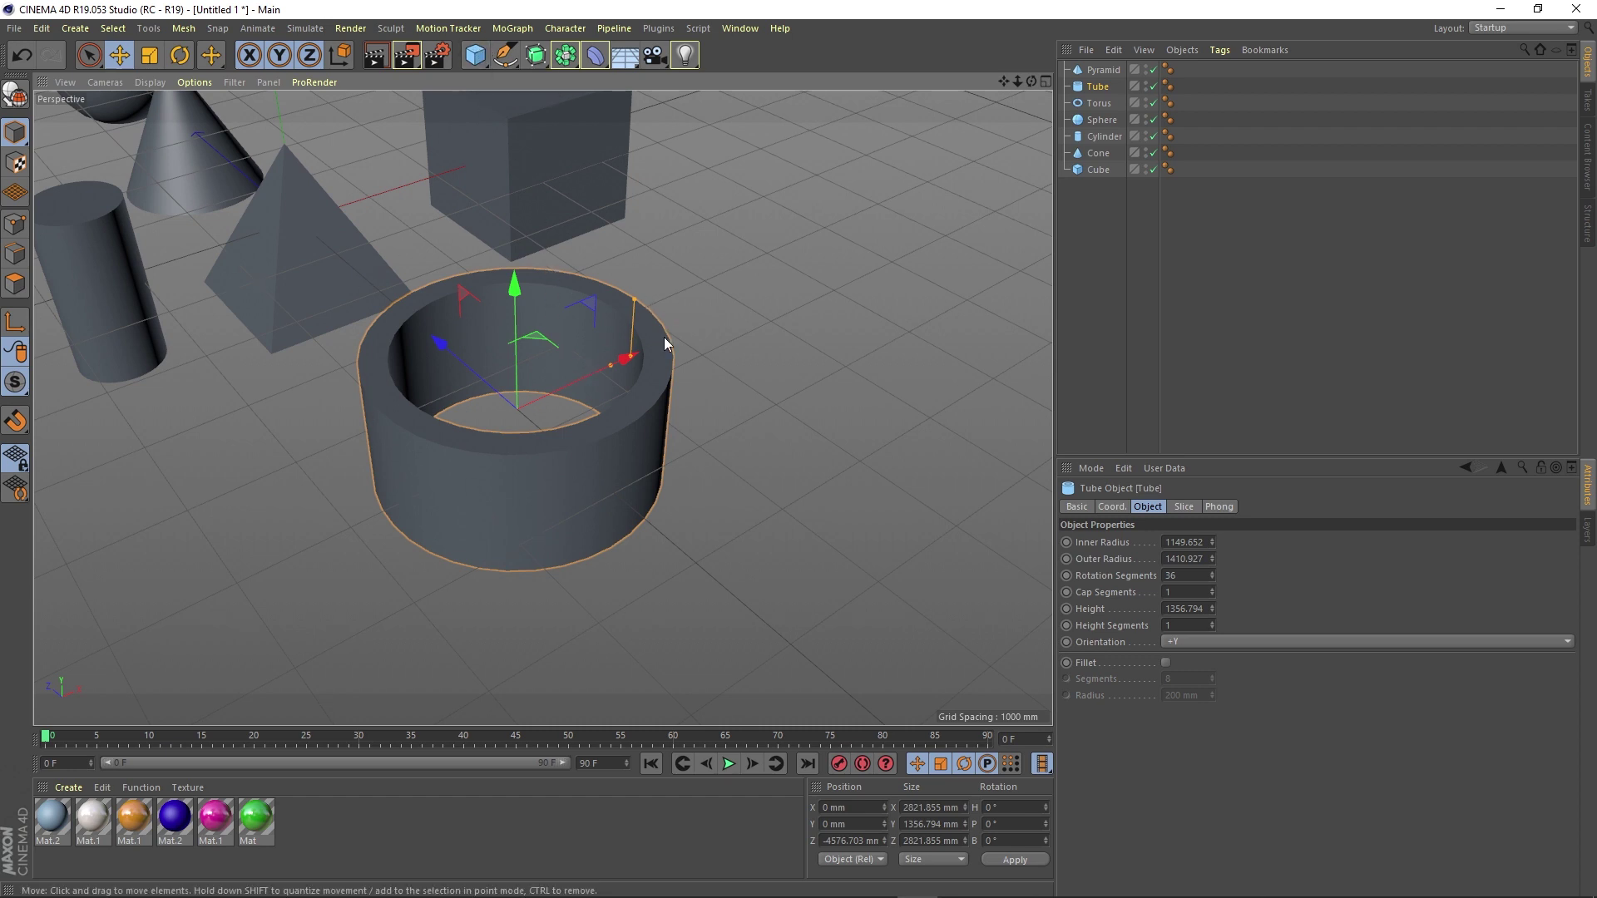
{"action": "left_click_drag", "start_coordinate": [661, 334], "coordinate": [697, 327]}
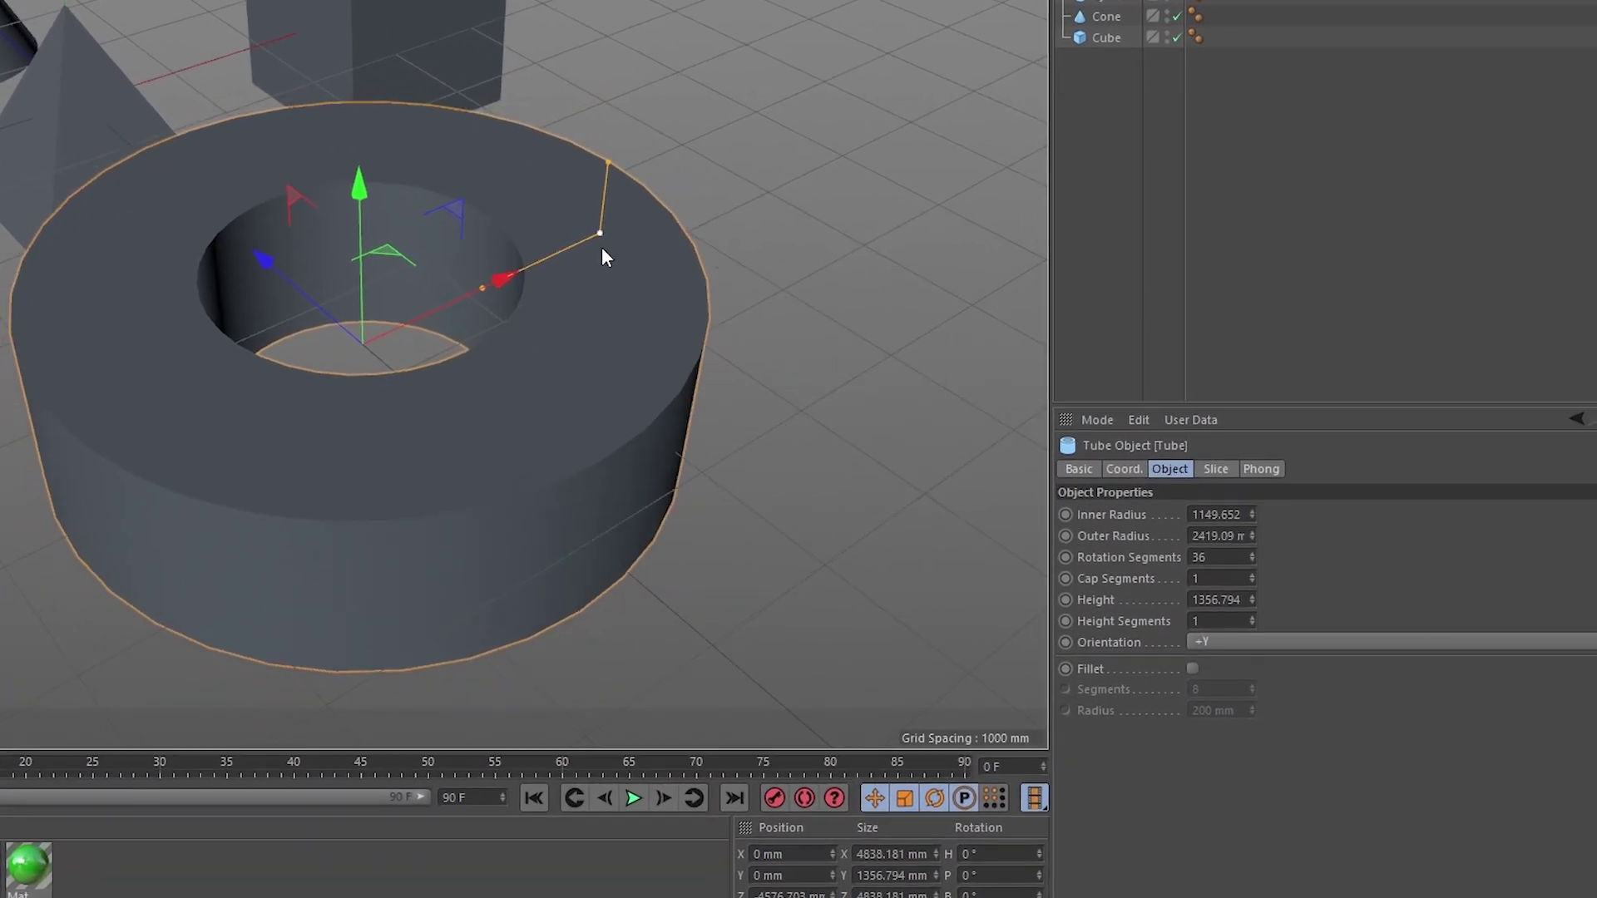
{"action": "left_click_drag", "start_coordinate": [601, 247], "coordinate": [572, 242]}
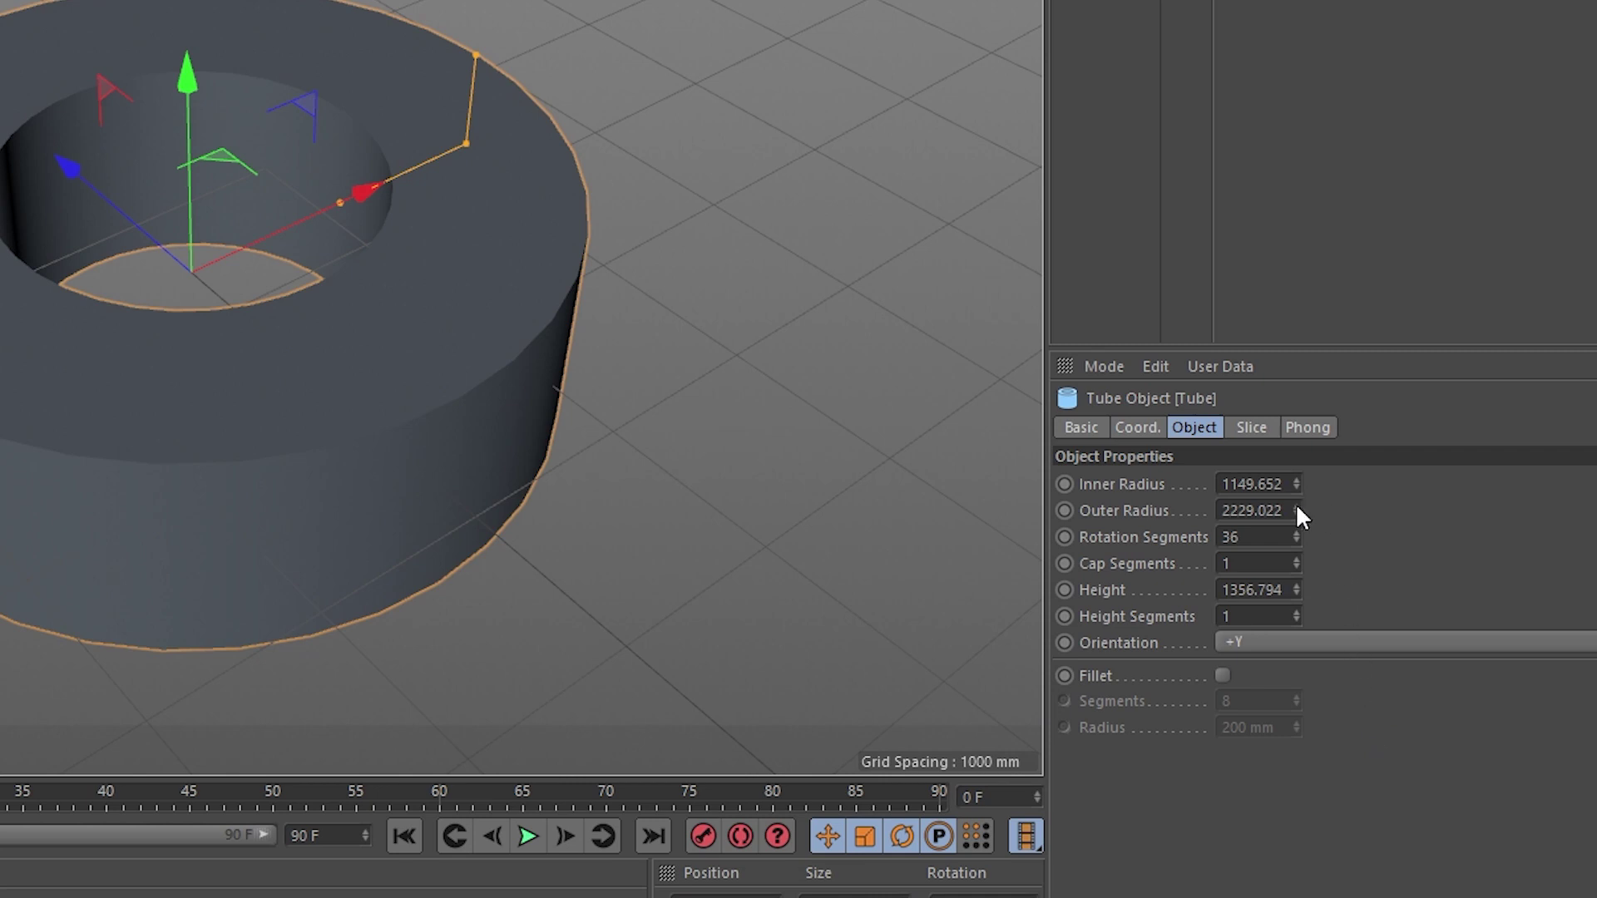
Step: Set the tube's inner radius to 800 mm, outer radius 1000 mm and height 3000 mm
{"action": "left_click", "coordinate": [1228, 482]}
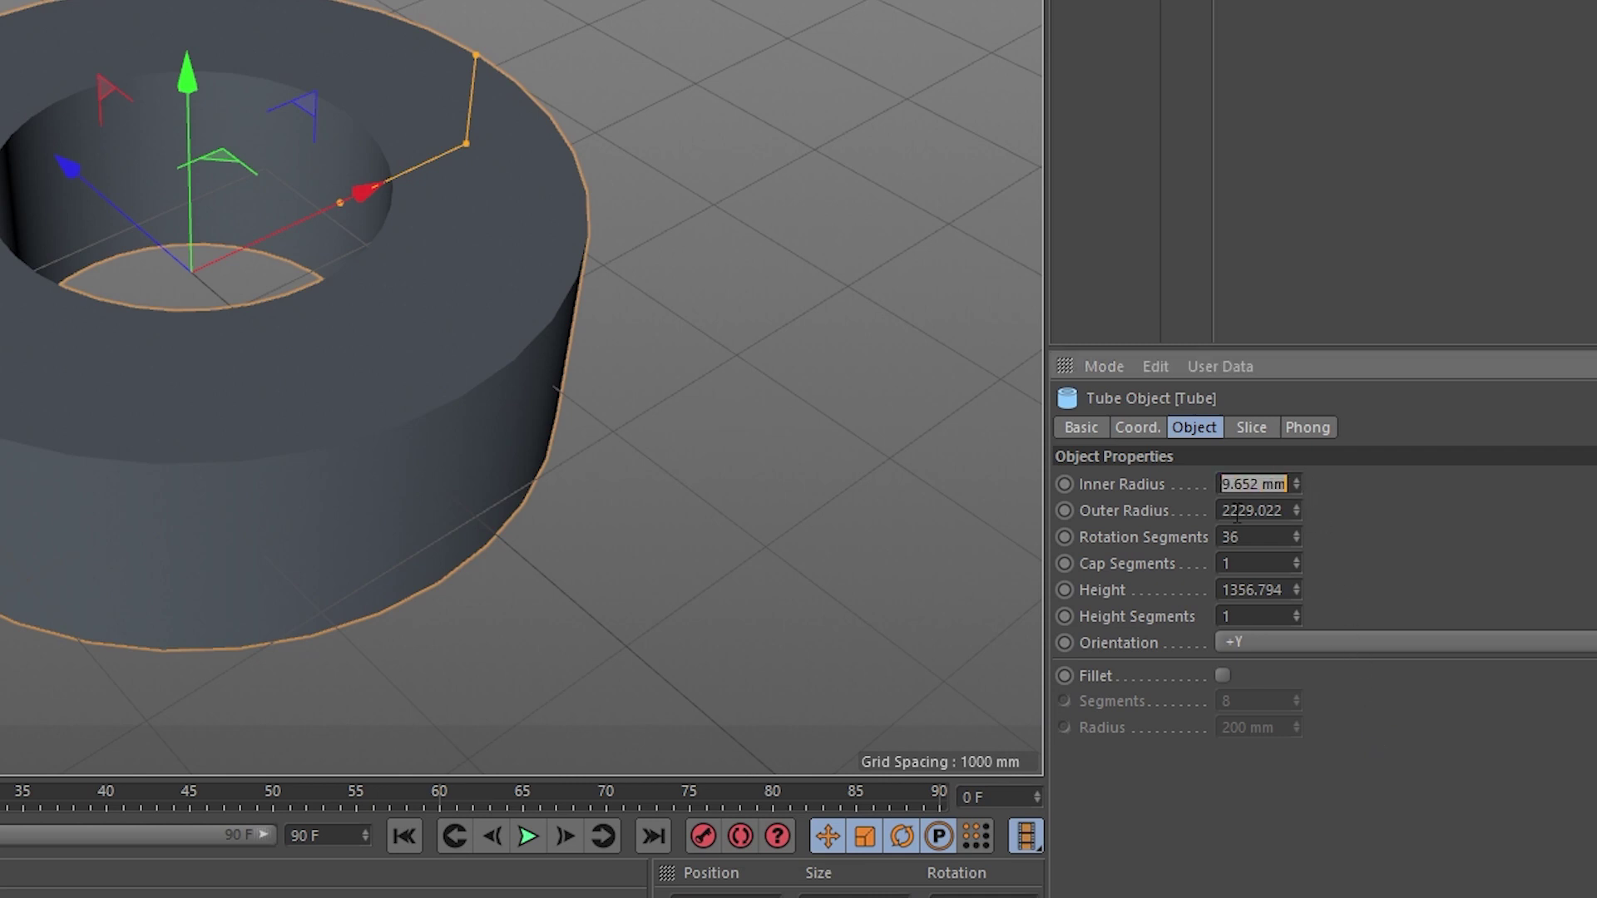
{"action": "left_click", "coordinate": [1227, 509]}
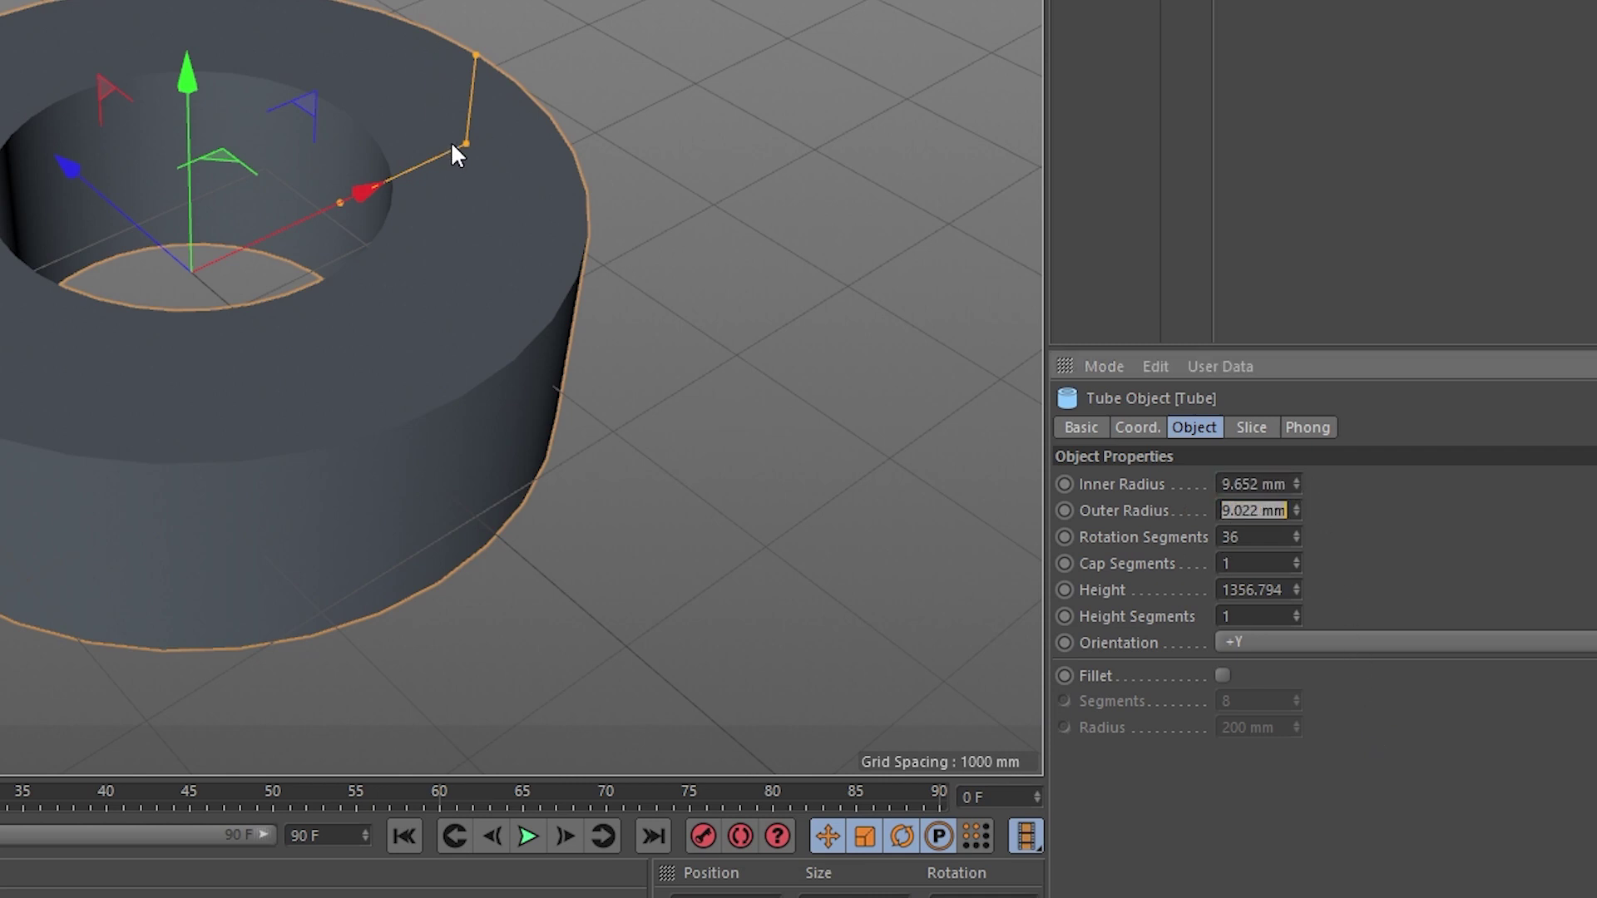
{"action": "left_click_drag", "start_coordinate": [467, 146], "coordinate": [488, 173]}
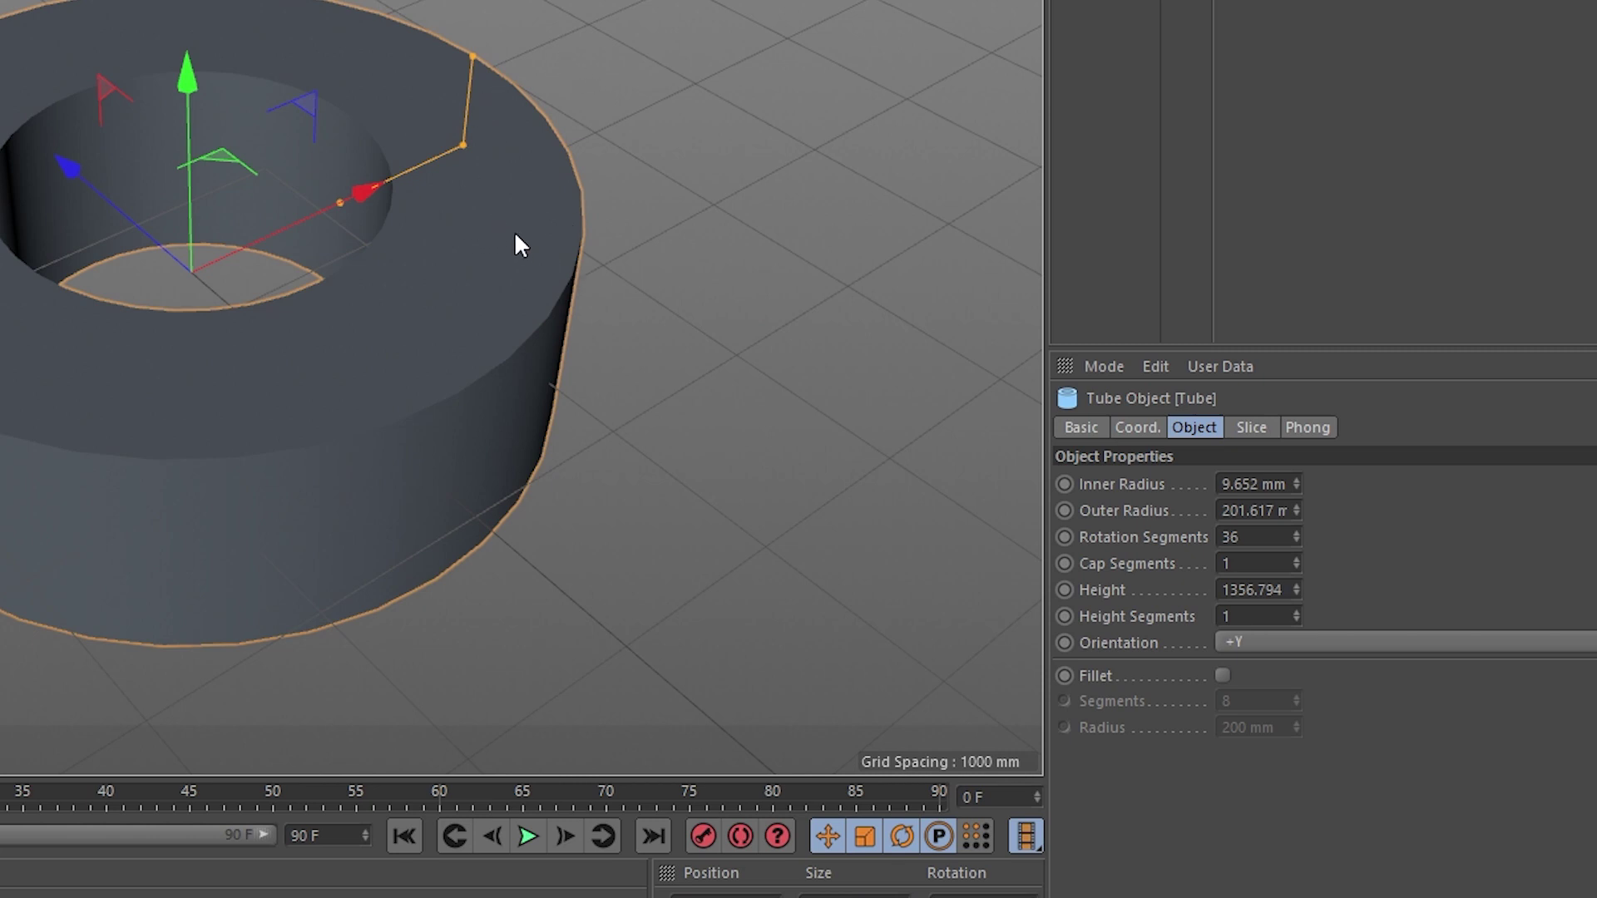
{"action": "left_click", "coordinate": [1256, 483]}
{"action": "key", "text": "Return"}
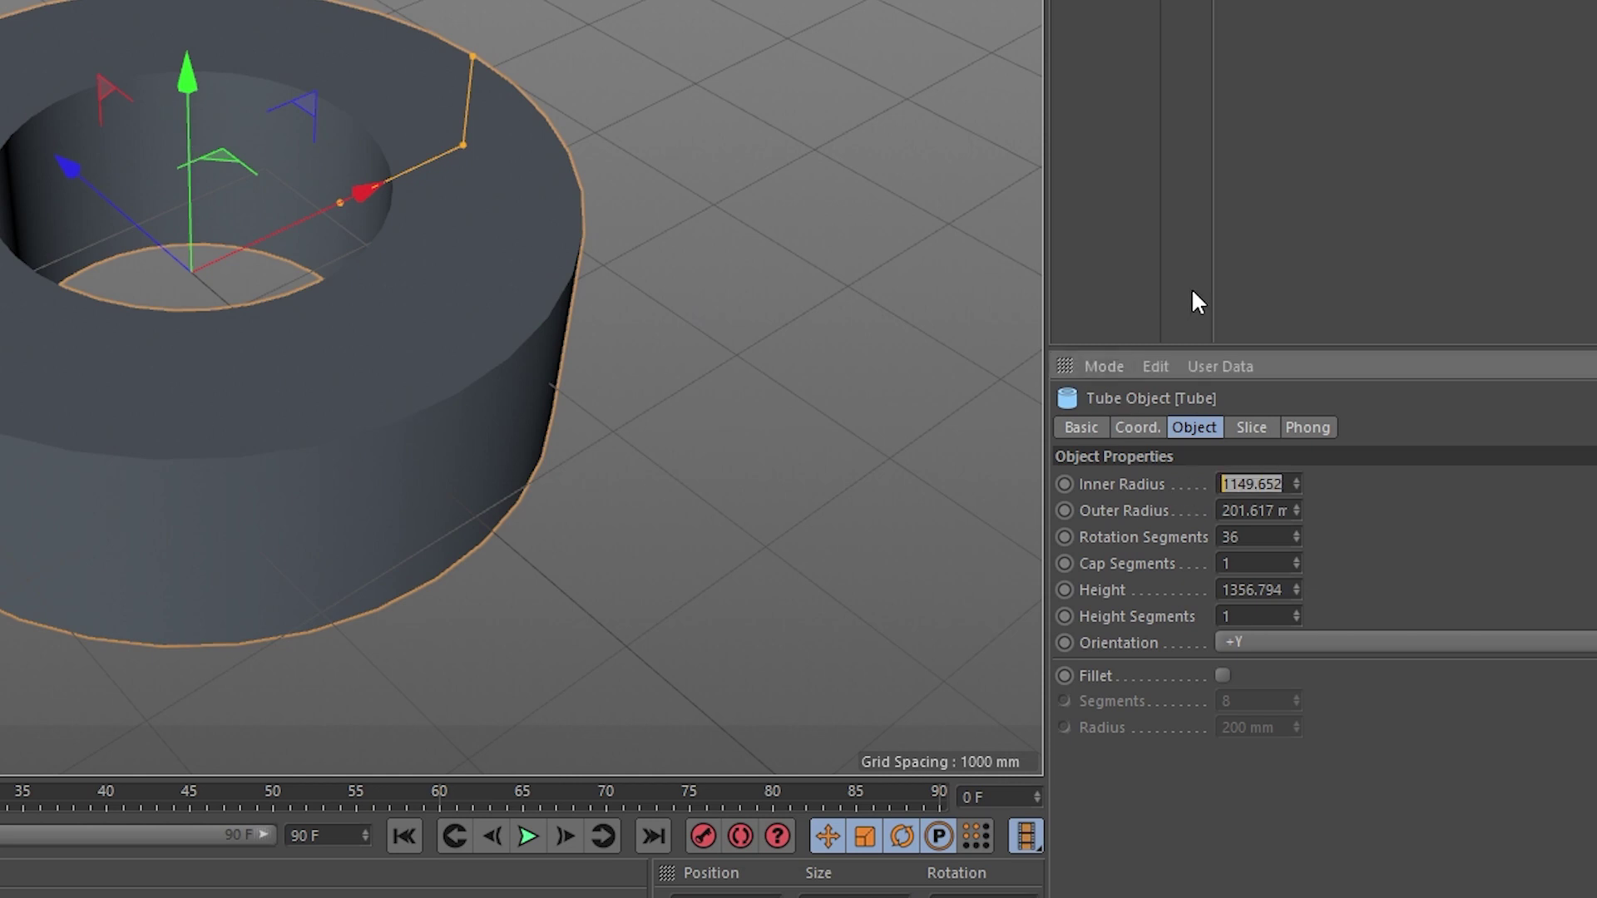
{"action": "type", "text": "800"}
{"action": "key", "text": "Return"}
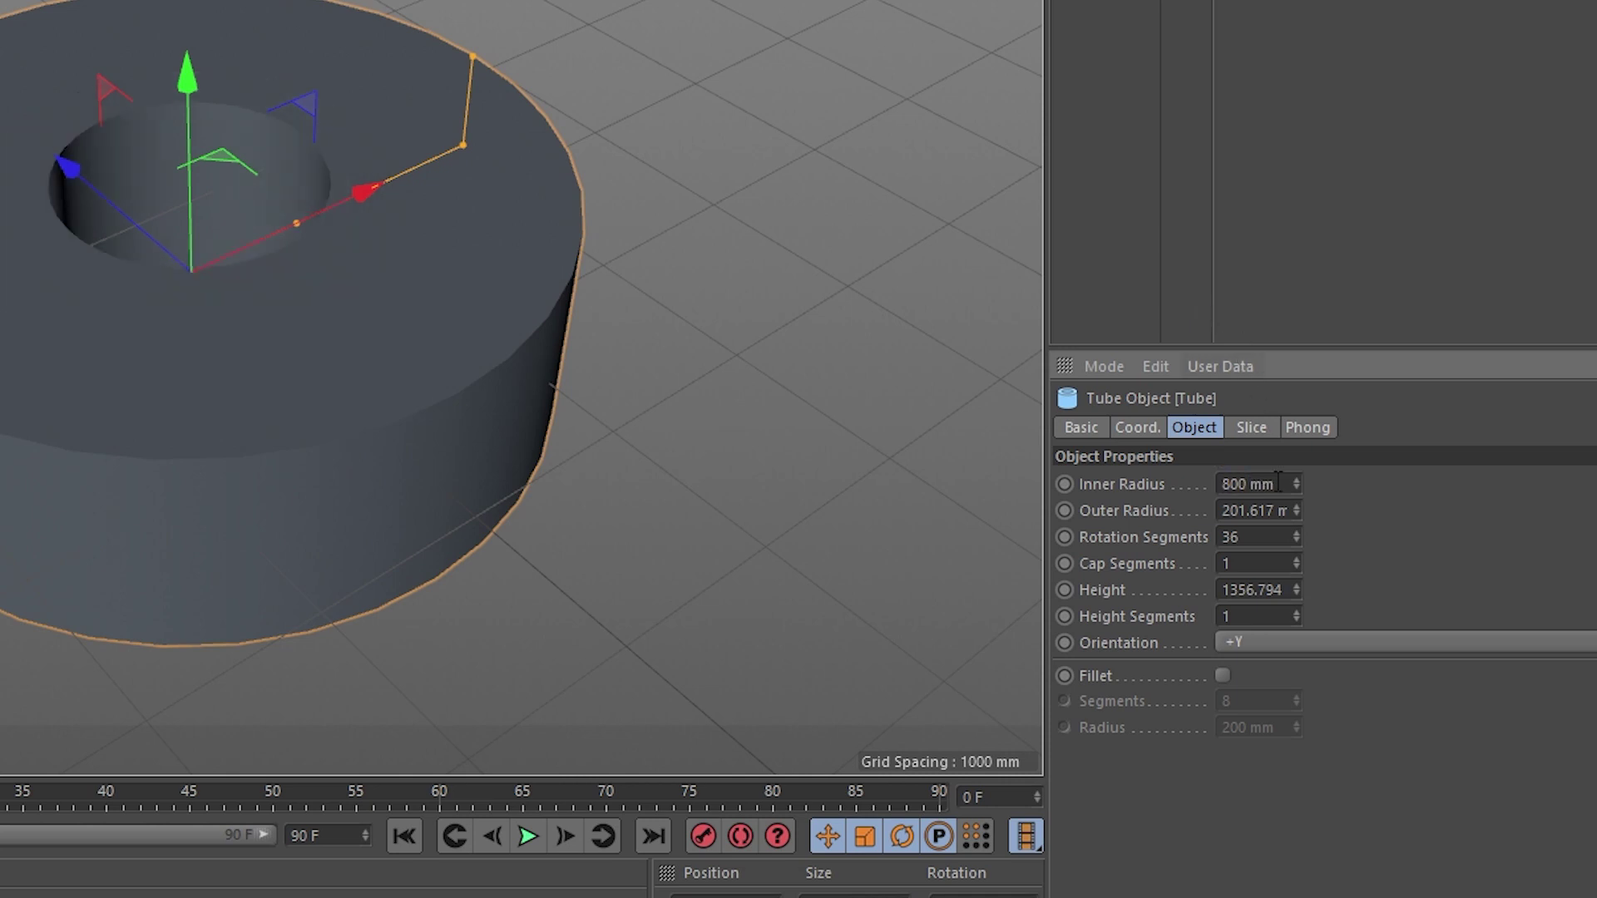
{"action": "left_click", "coordinate": [1281, 510]}
{"action": "type", "text": "1000mm"}
{"action": "key", "text": "Return"}
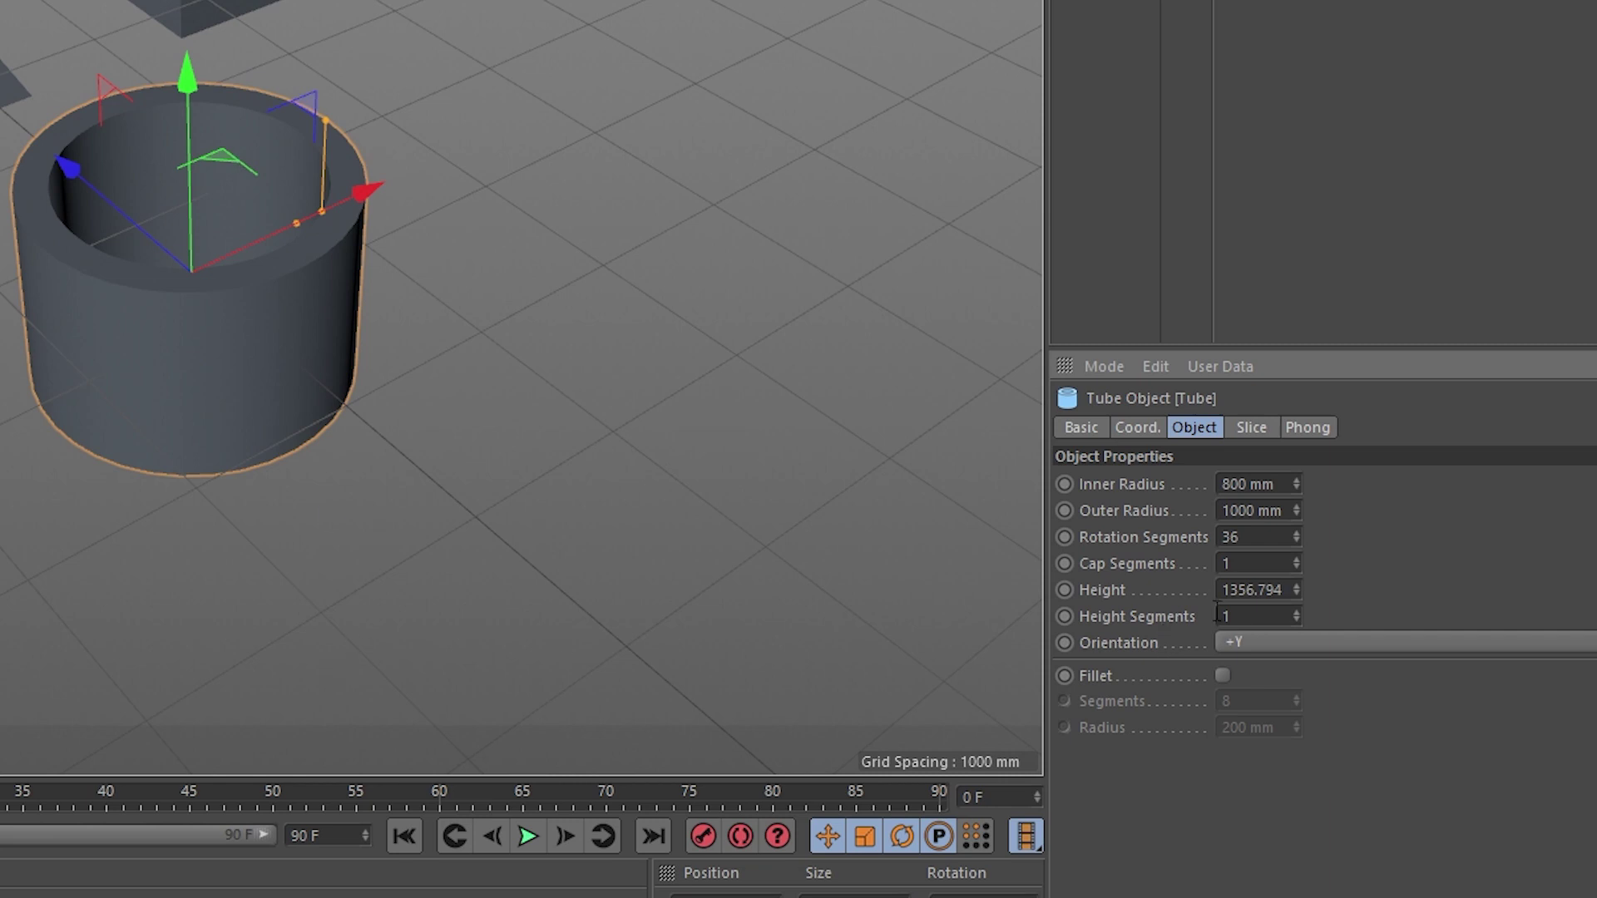
{"action": "left_click", "coordinate": [1279, 590]}
{"action": "type", "text": "3000"}
{"action": "key", "text": "Return"}
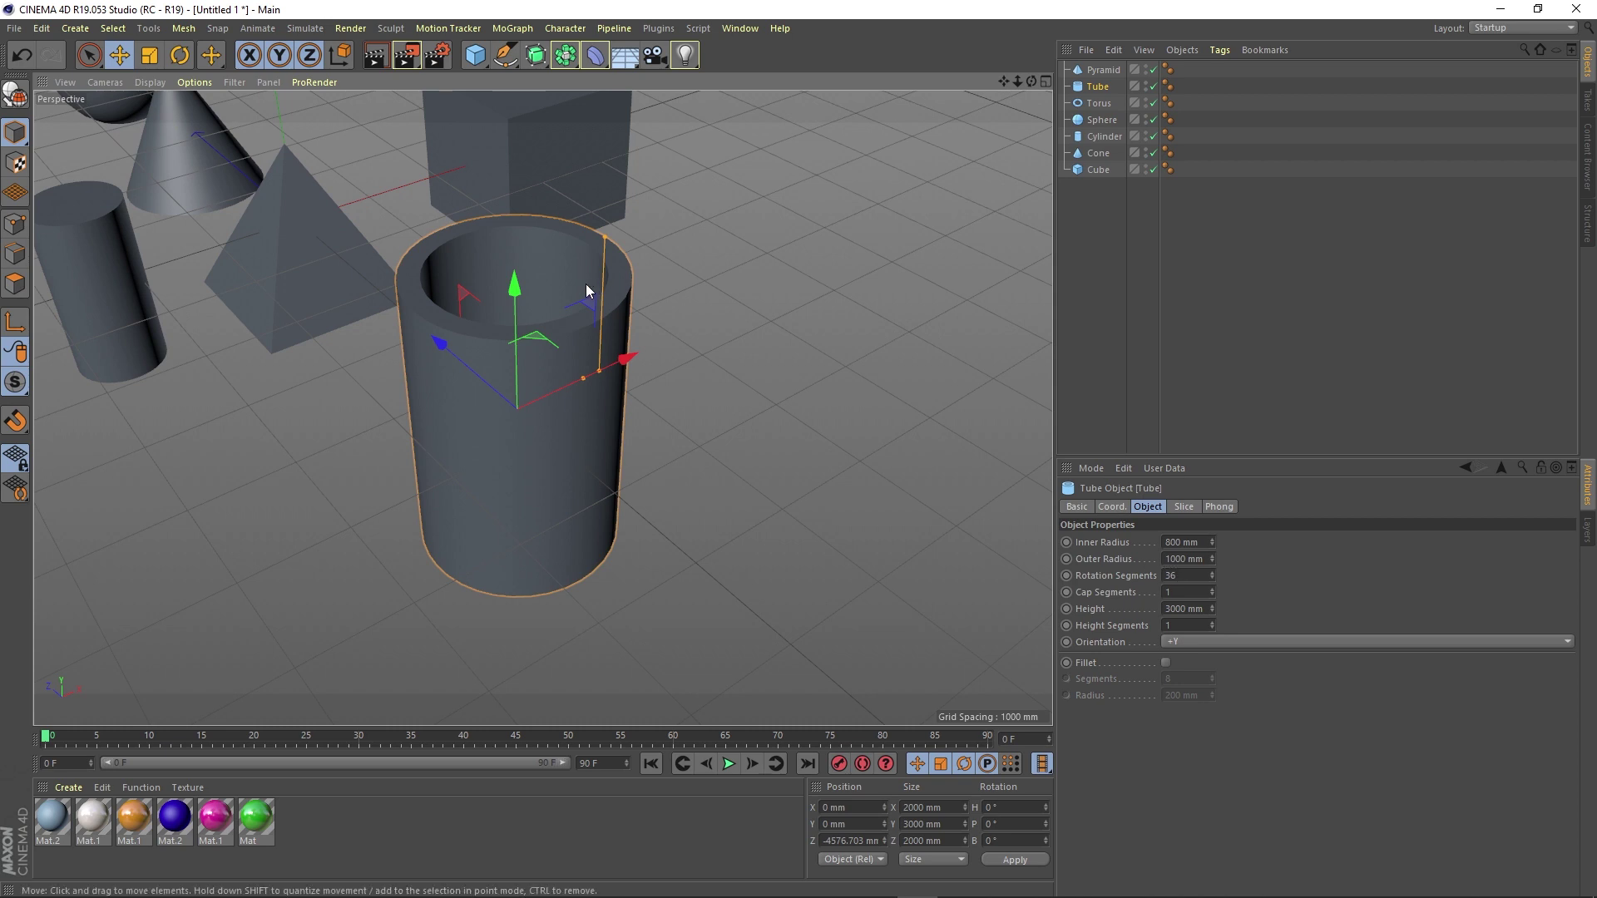
Step: Move the tube forward along Z to -5925.681 mm and raise its rotation segments to 57
{"action": "left_click_drag", "start_coordinate": [441, 345], "coordinate": [543, 447]}
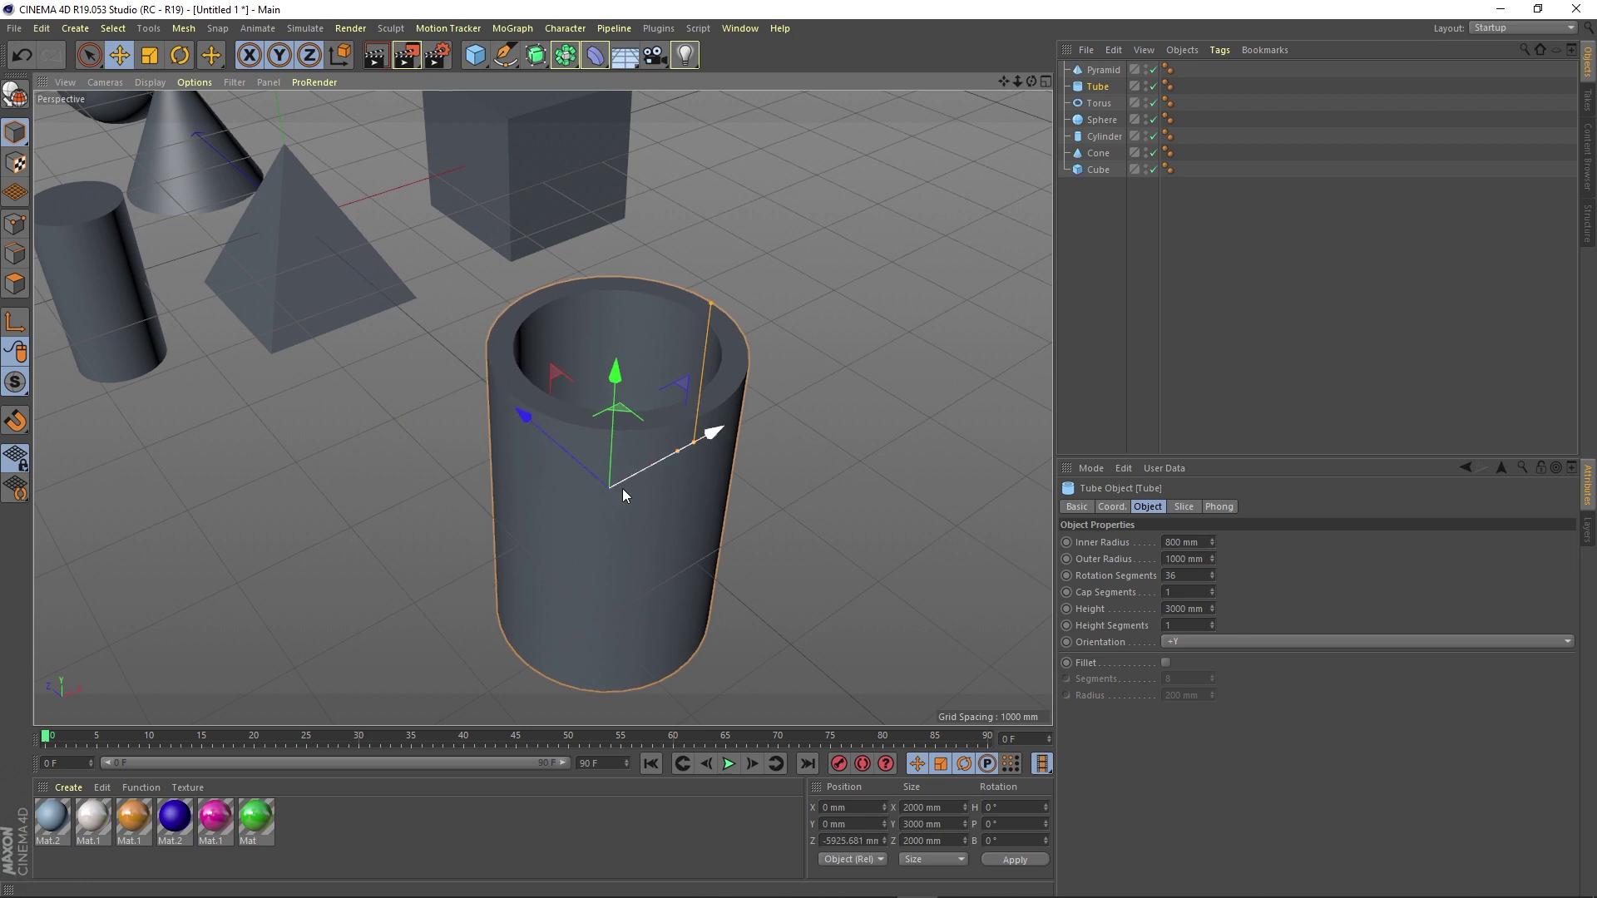
{"action": "left_click_drag", "start_coordinate": [602, 496], "coordinate": [649, 509], "text": "alt"}
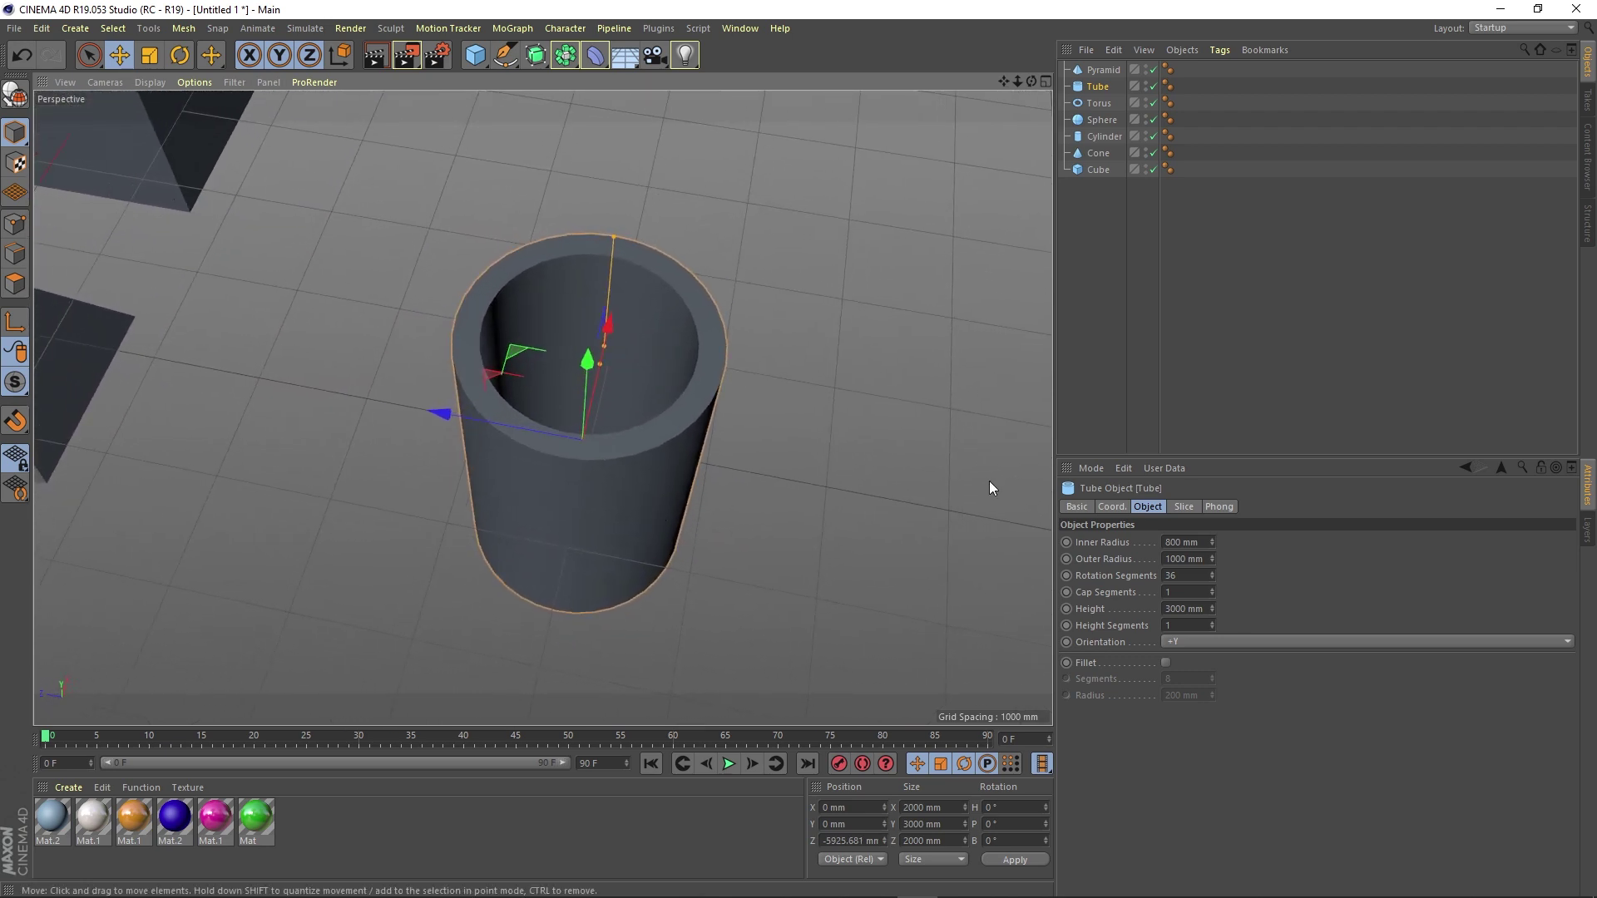
{"action": "double_click", "coordinate": [1174, 576]}
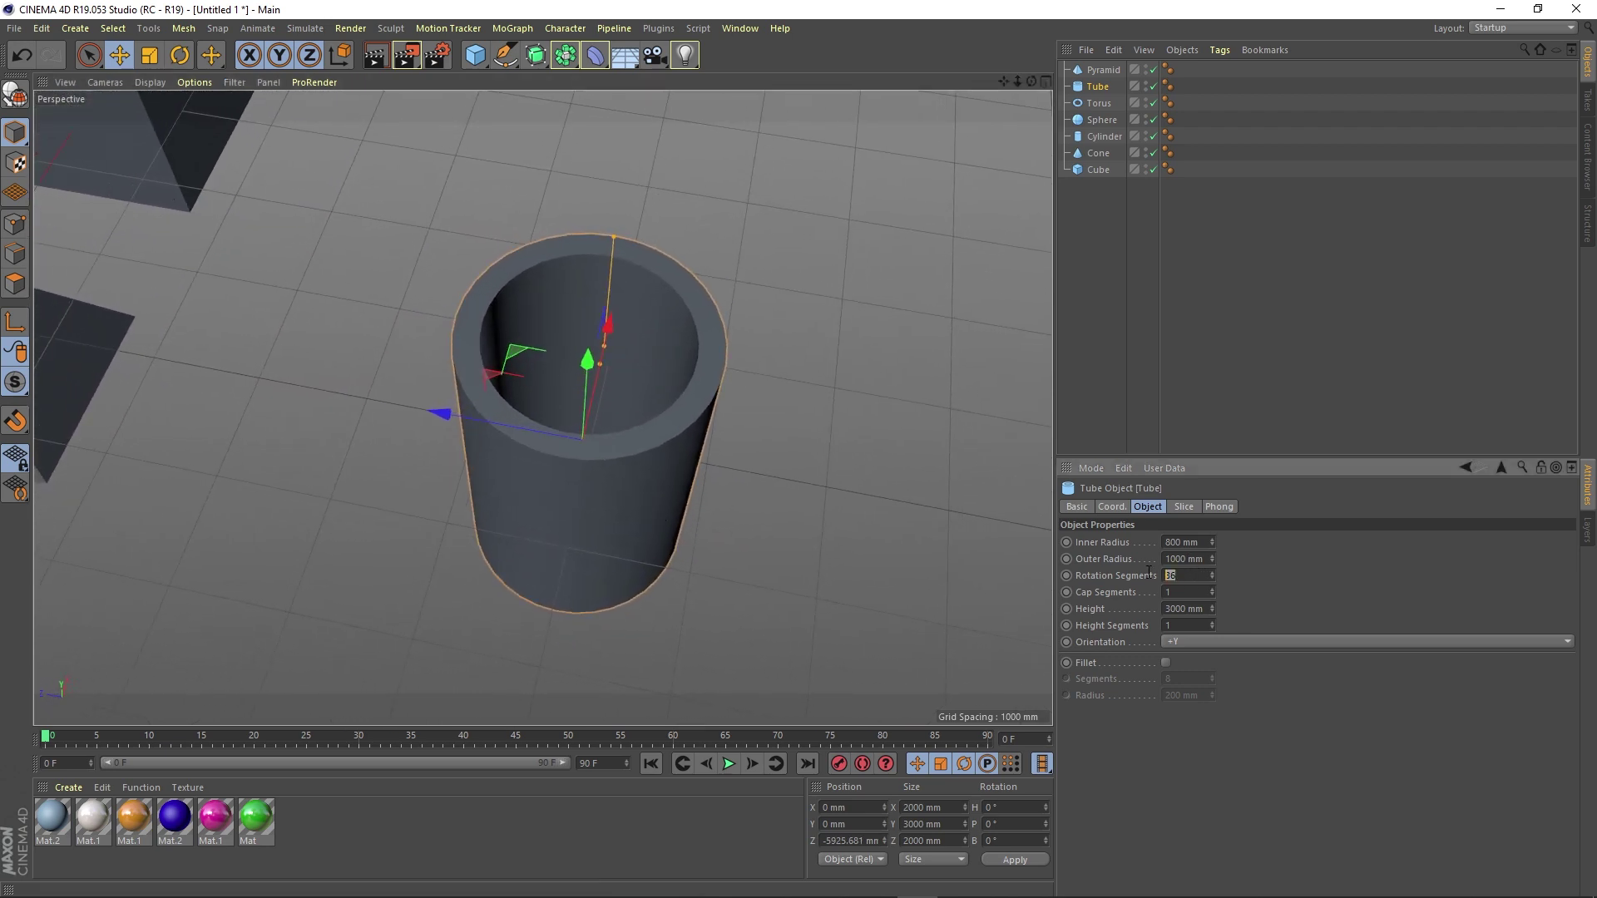
{"action": "left_click_drag", "start_coordinate": [1211, 577], "coordinate": [1211, 577]}
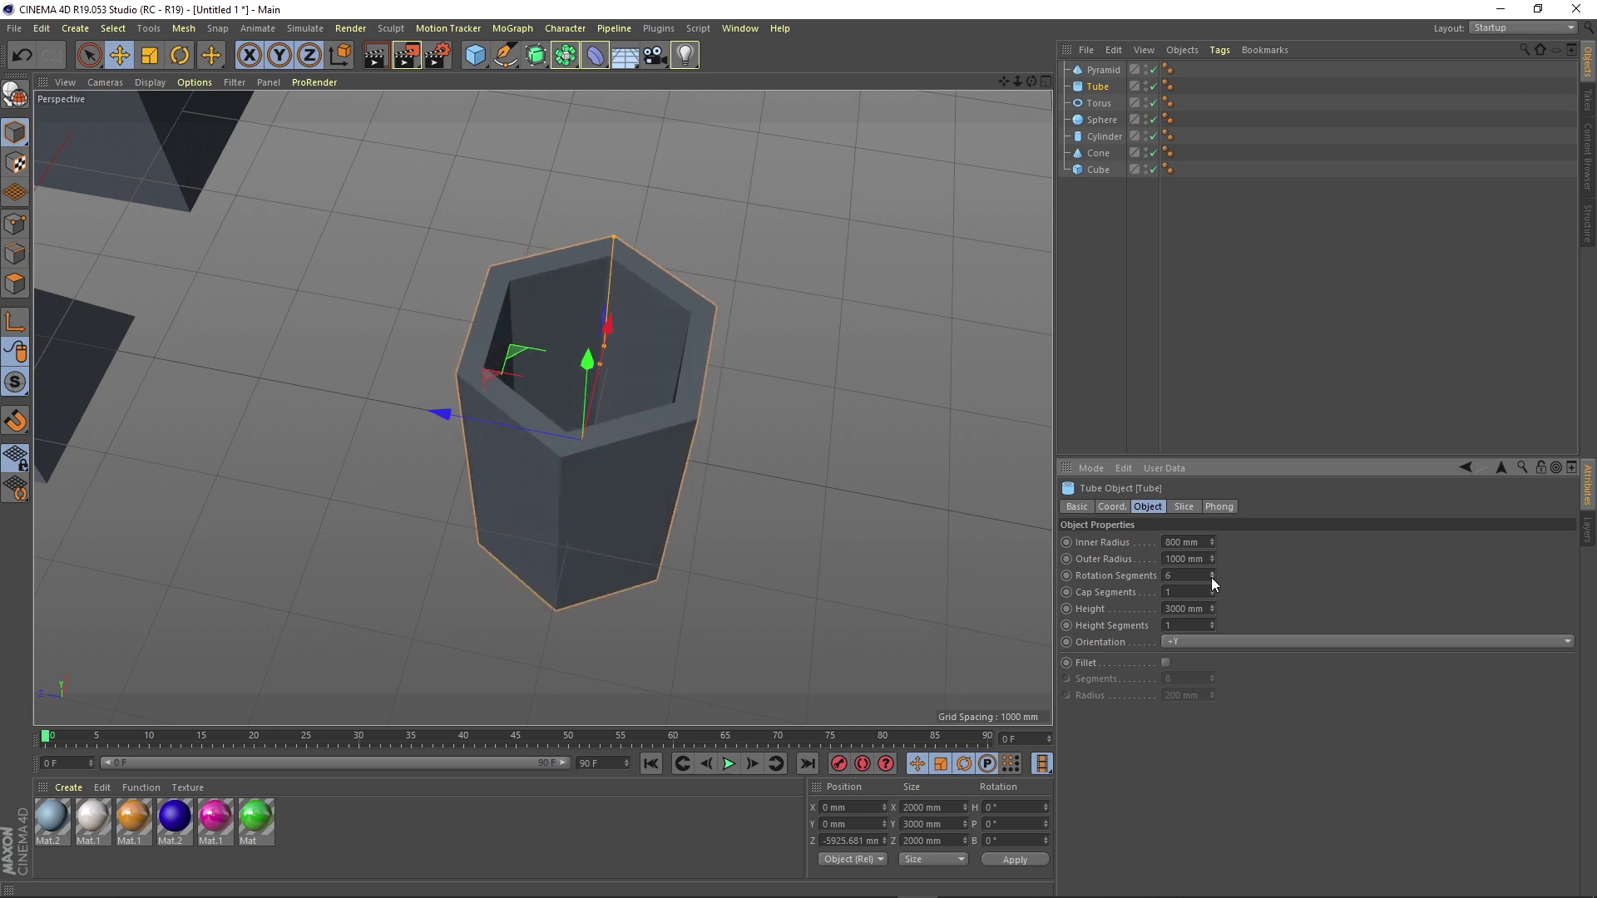
{"action": "left_click_drag", "start_coordinate": [659, 432], "coordinate": [532, 353], "text": "alt"}
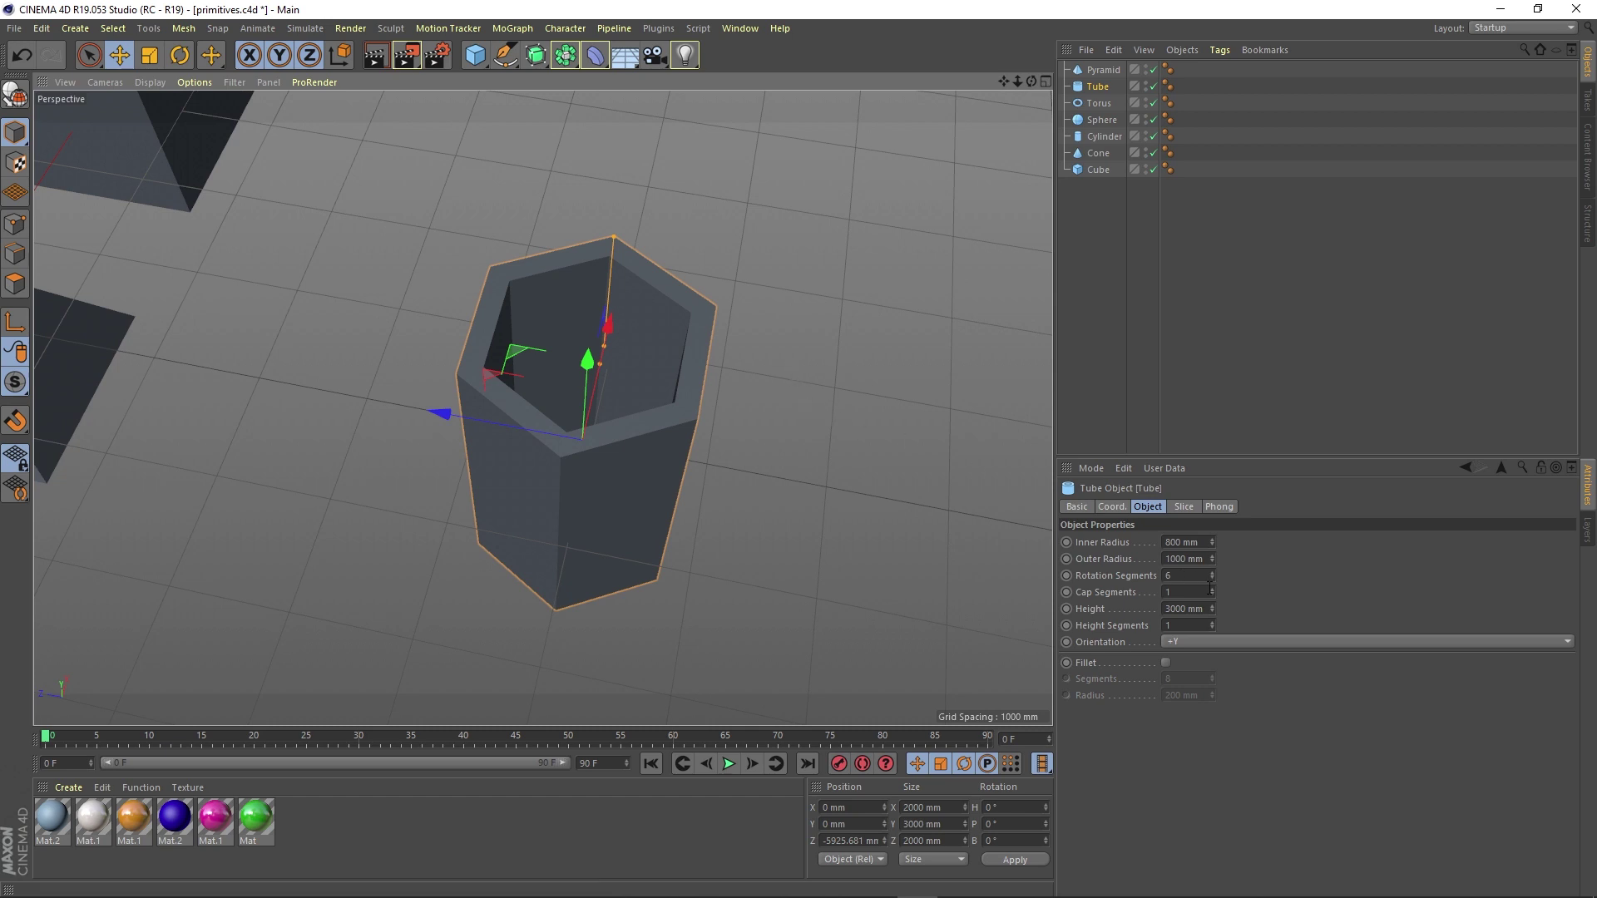
{"action": "left_click_drag", "start_coordinate": [1211, 576], "coordinate": [1264, 576]}
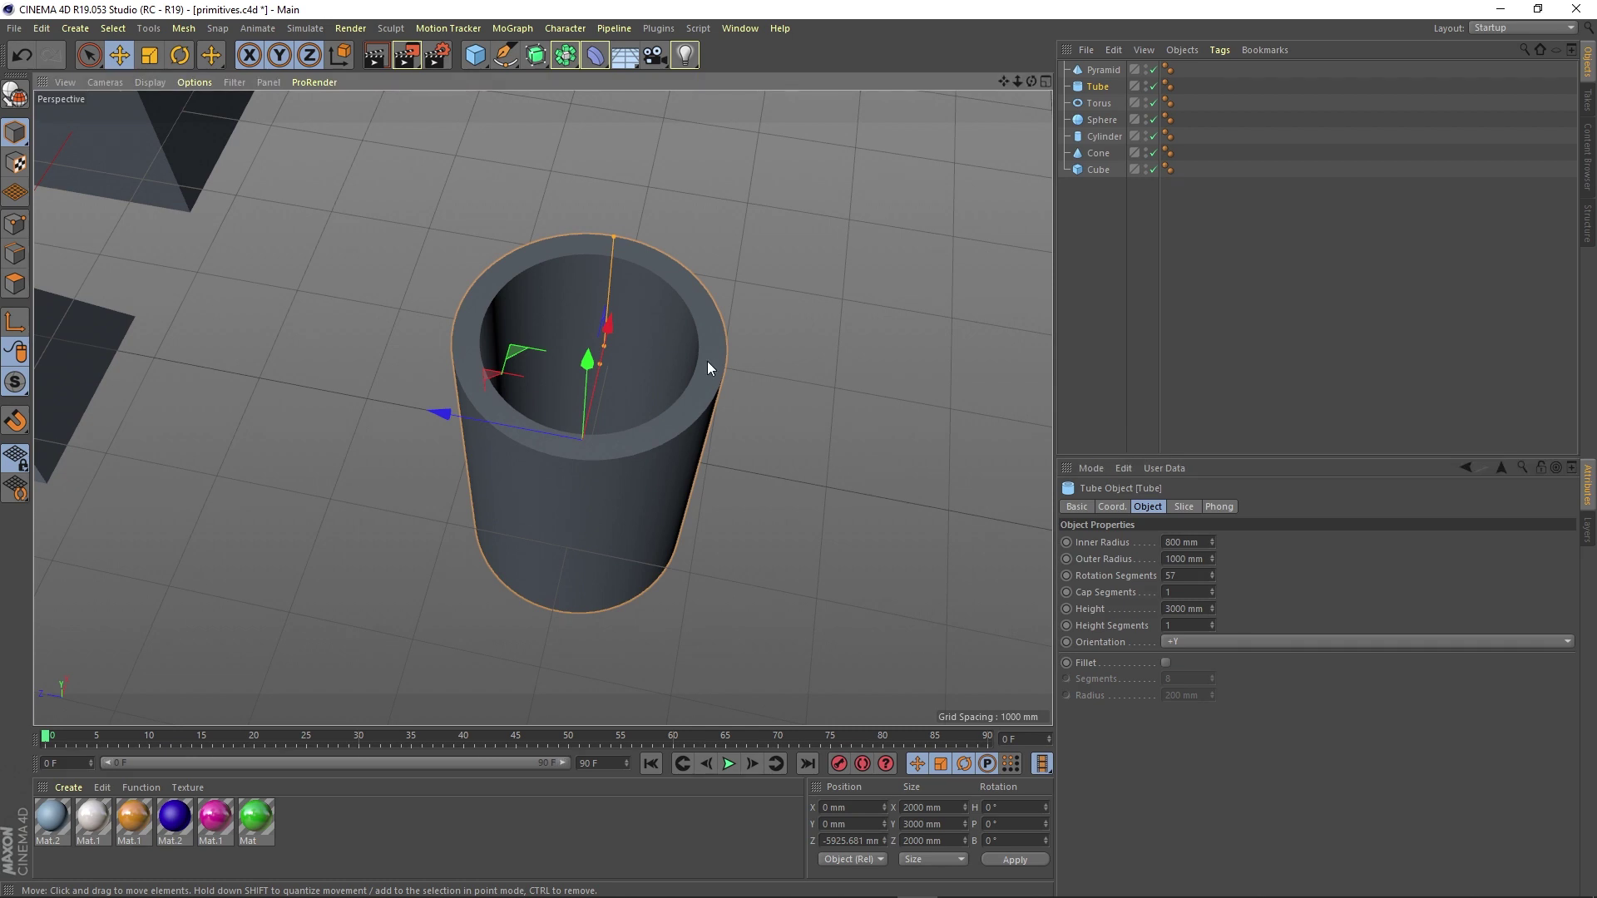
{"action": "left_click_drag", "start_coordinate": [697, 414], "coordinate": [610, 498], "text": "alt"}
Step: Save the scene file primitives.c4d
{"action": "scroll", "coordinate": [519, 376], "scroll_direction": "down", "scroll_amount": 3}
{"action": "scroll", "coordinate": [519, 376], "scroll_direction": "down", "scroll_amount": 3}
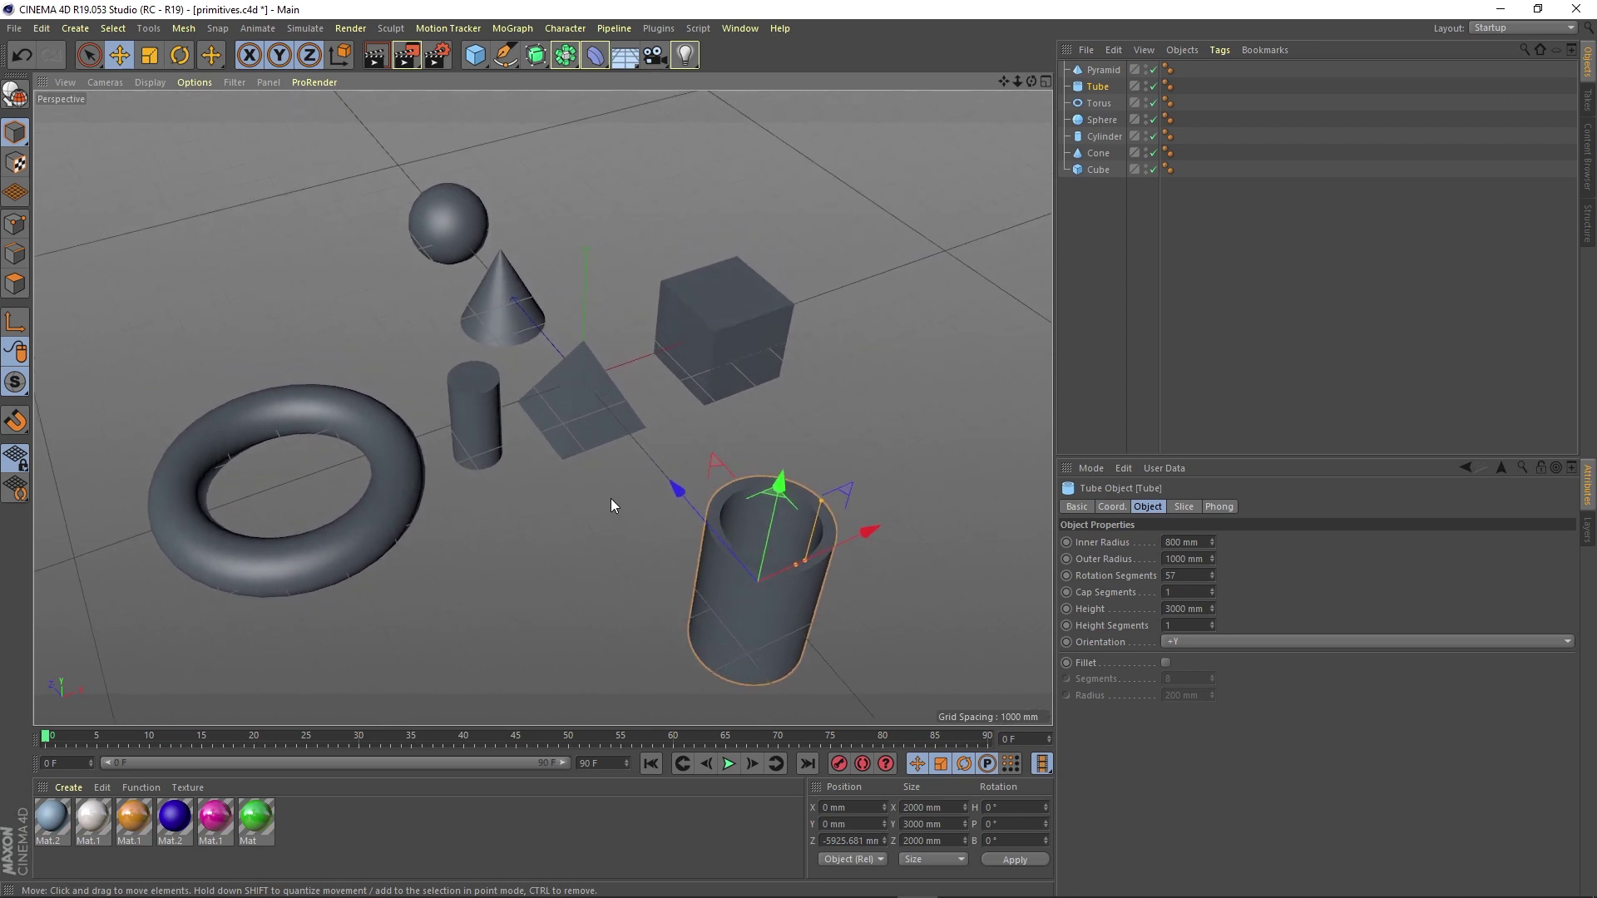
{"action": "scroll", "coordinate": [612, 499], "scroll_direction": "up", "scroll_amount": 2}
{"action": "key", "text": "ctrl+s"}
Step: Shrink the torus to about 1300 mm ring radius and 567.055 mm pipe radius, moving it further left
{"action": "left_click", "coordinate": [361, 496]}
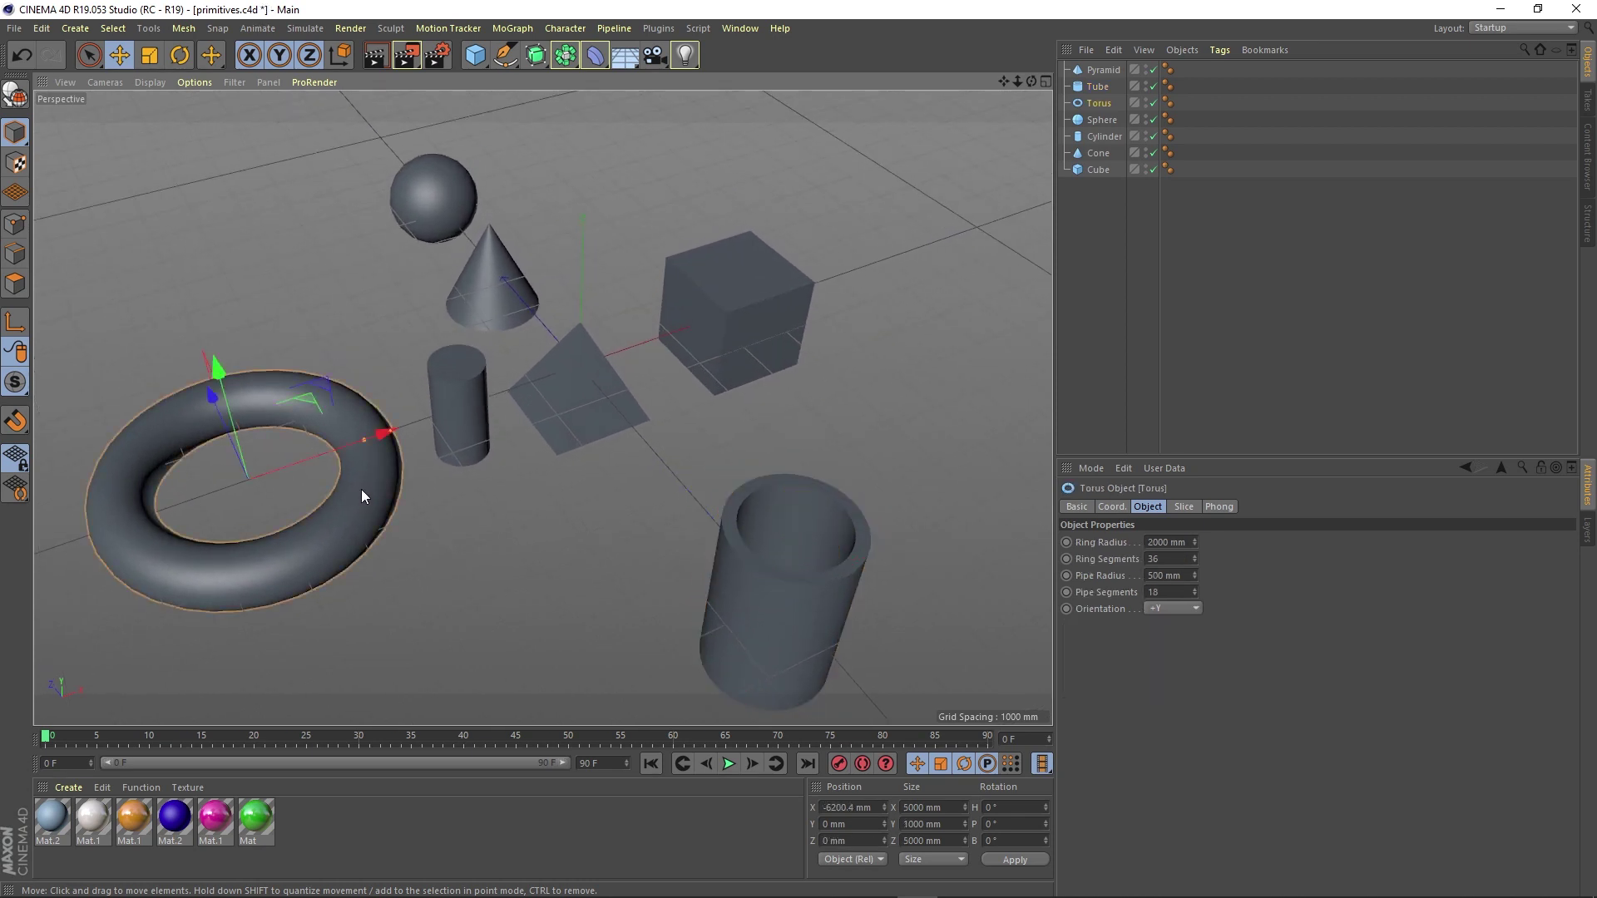
{"action": "middle_click_drag", "start_coordinate": [318, 506], "coordinate": [665, 430], "text": "alt"}
{"action": "scroll", "coordinate": [626, 426], "scroll_direction": "up", "scroll_amount": 5}
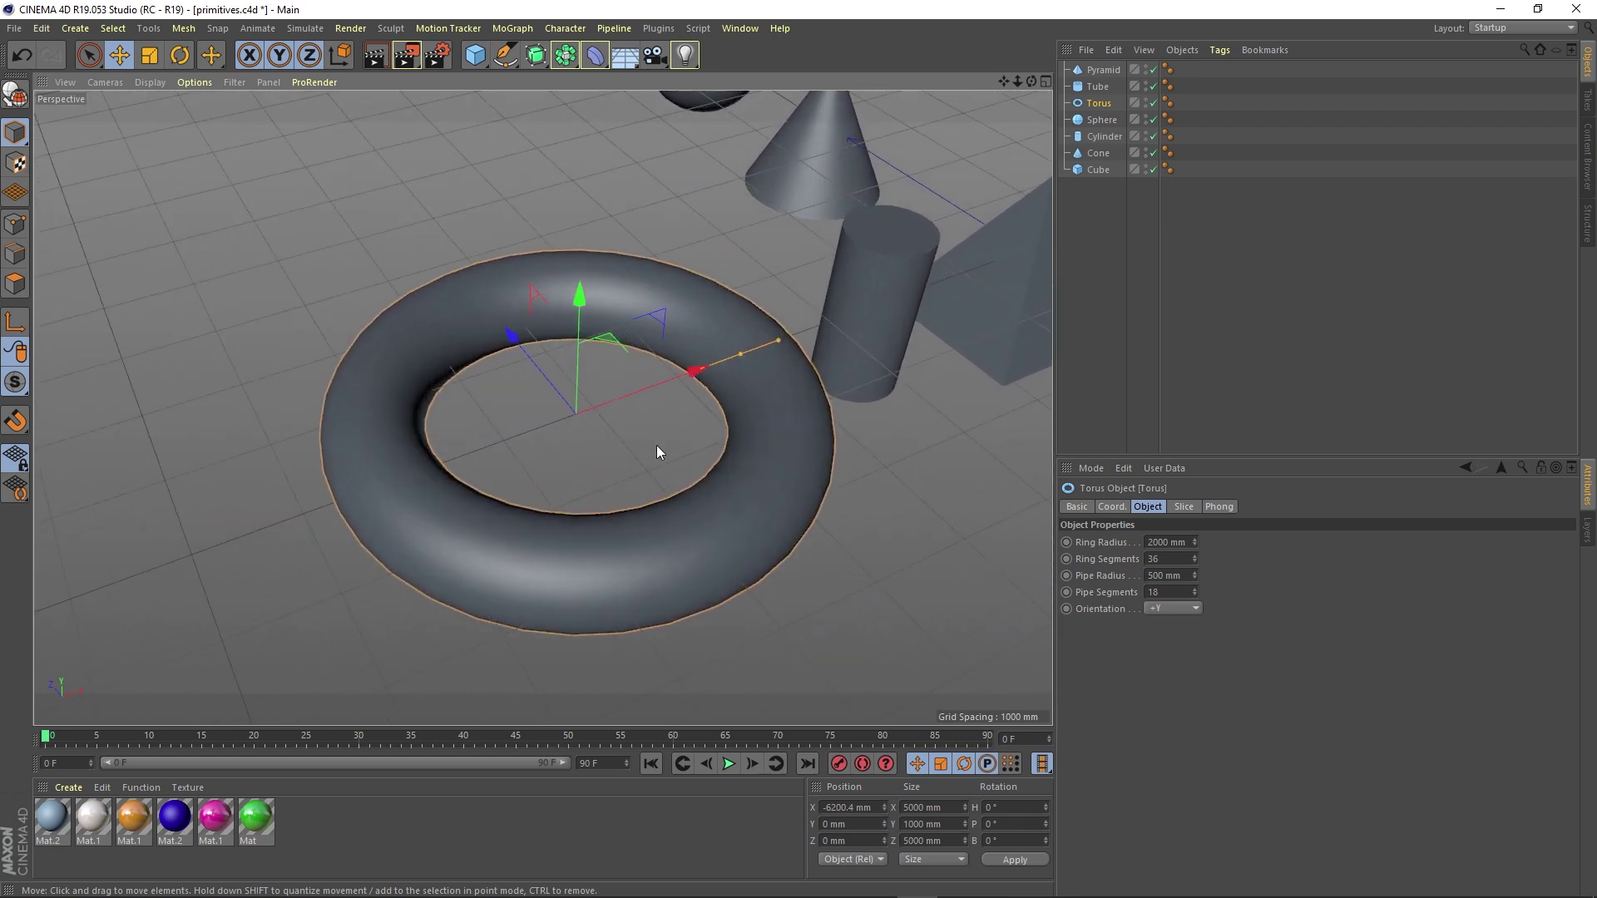
{"action": "mouse_move", "coordinate": [764, 353]}
{"action": "left_mouse_down"}
{"action": "mouse_move", "coordinate": [667, 389]}
{"action": "mouse_move", "coordinate": [765, 341]}
{"action": "mouse_move", "coordinate": [664, 369]}
{"action": "mouse_move", "coordinate": [702, 348]}
{"action": "mouse_move", "coordinate": [735, 356]}
{"action": "mouse_move", "coordinate": [710, 366]}
{"action": "mouse_move", "coordinate": [771, 334]}
{"action": "mouse_move", "coordinate": [750, 338]}
{"action": "mouse_move", "coordinate": [755, 353]}
{"action": "left_mouse_up"}
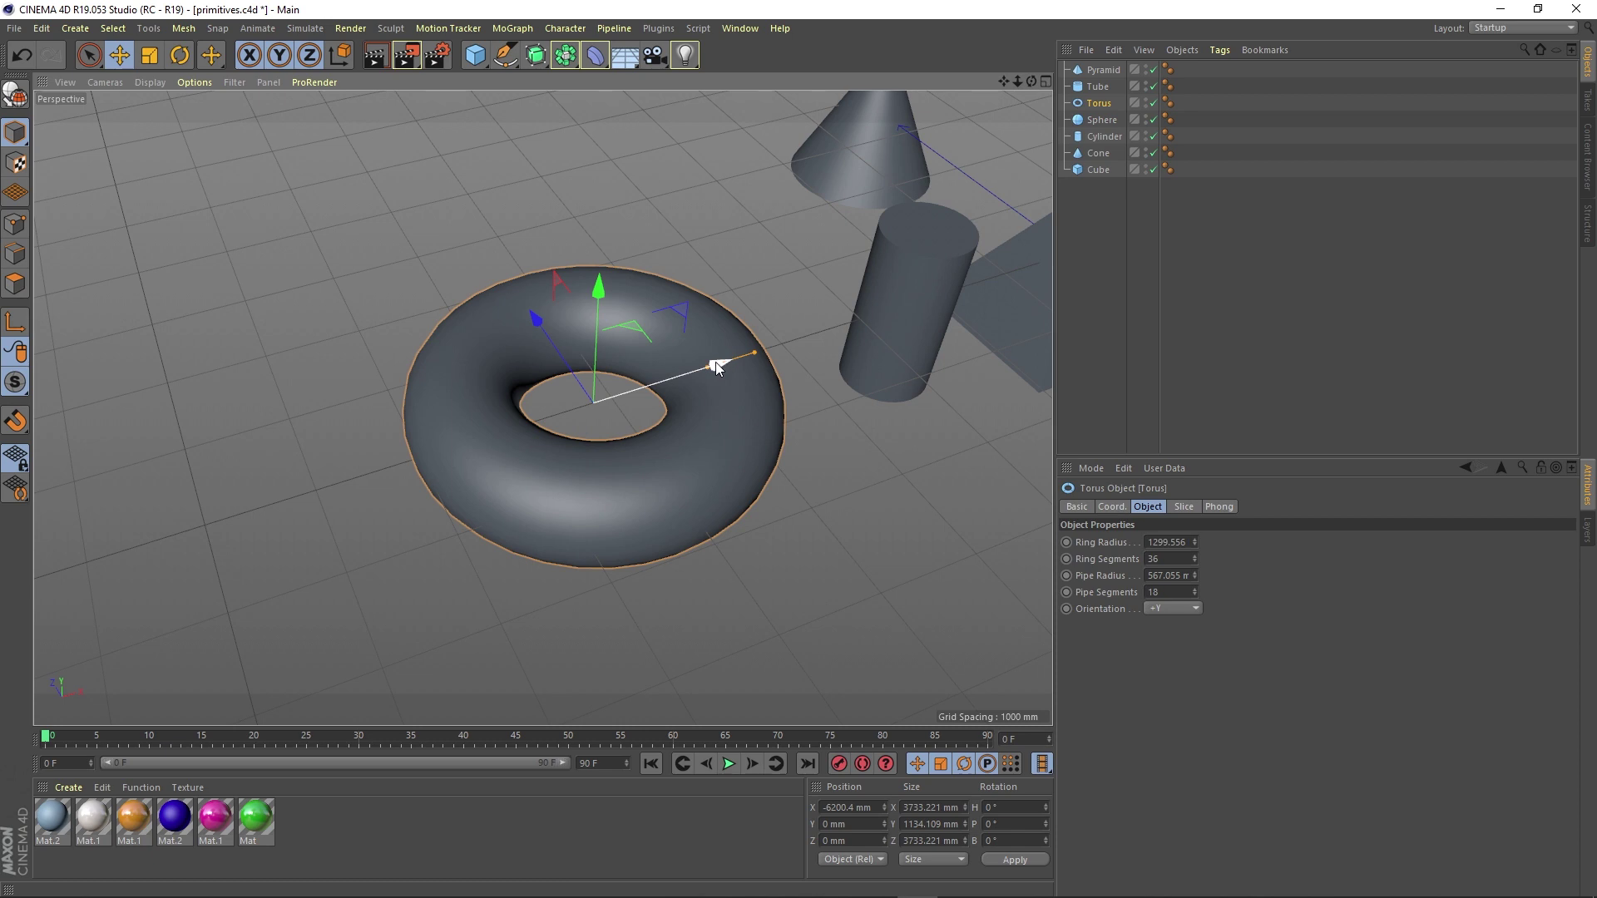
{"action": "left_click_drag", "start_coordinate": [711, 365], "coordinate": [460, 436]}
Step: Move the cylinder further left along X
{"action": "middle_click_drag", "start_coordinate": [758, 428], "coordinate": [366, 504], "text": "alt"}
{"action": "left_click", "coordinate": [652, 347]}
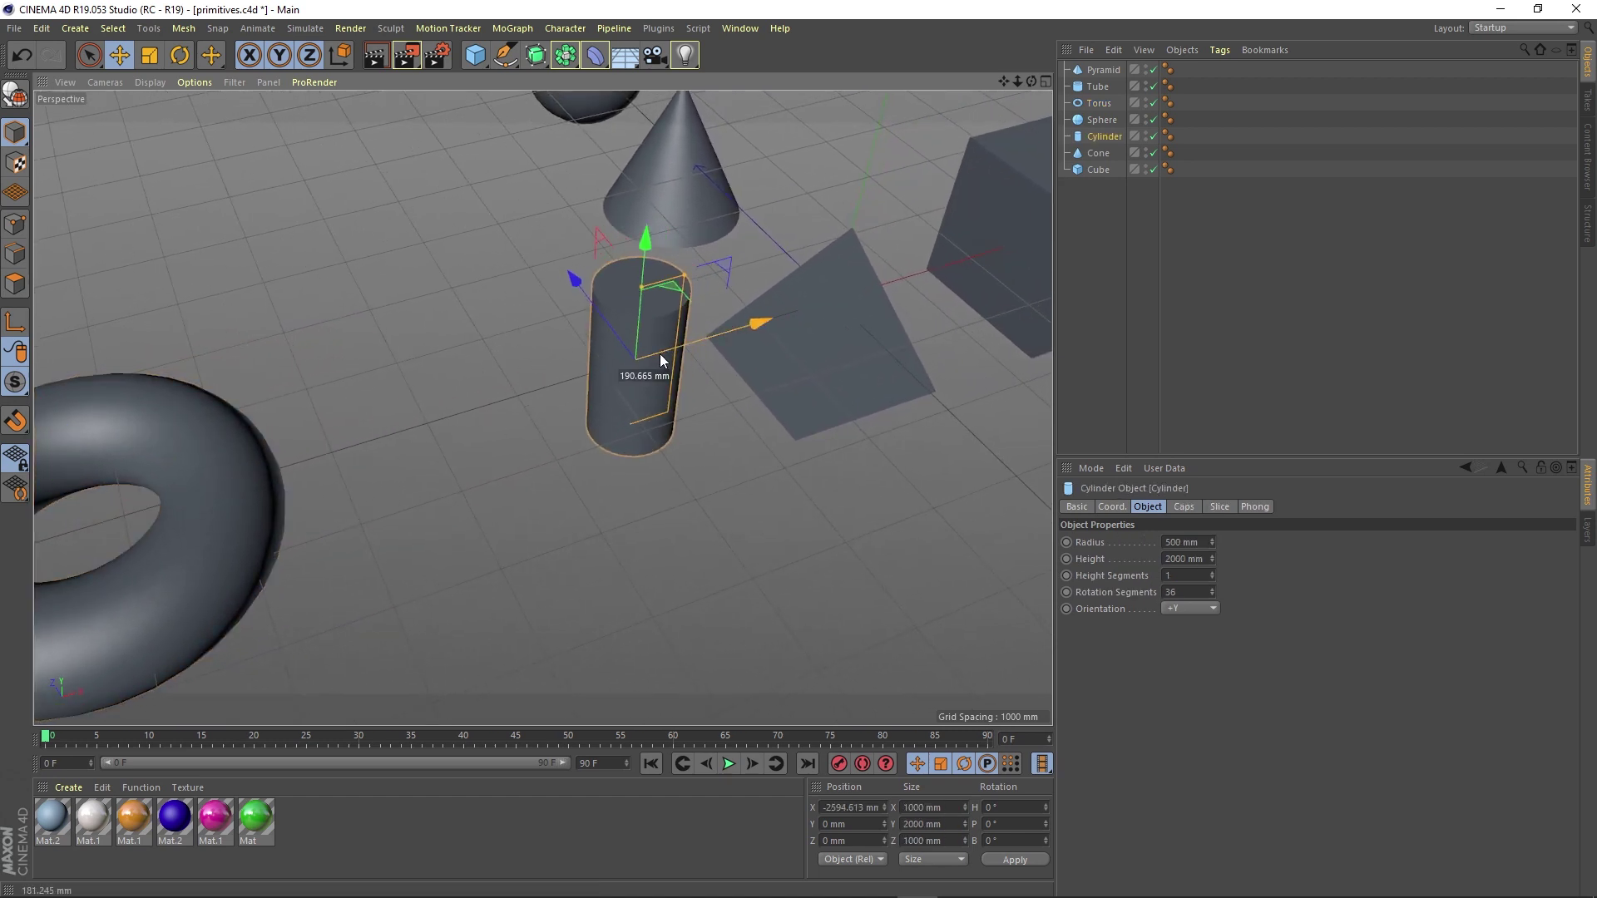
{"action": "left_click_drag", "start_coordinate": [661, 353], "coordinate": [532, 363]}
Step: Flatten the cylinder into a disc with 798.284 mm radius and 32.884 mm height
{"action": "scroll", "coordinate": [518, 361], "scroll_direction": "up", "scroll_amount": 5}
{"action": "scroll", "coordinate": [537, 362], "scroll_direction": "up", "scroll_amount": 1}
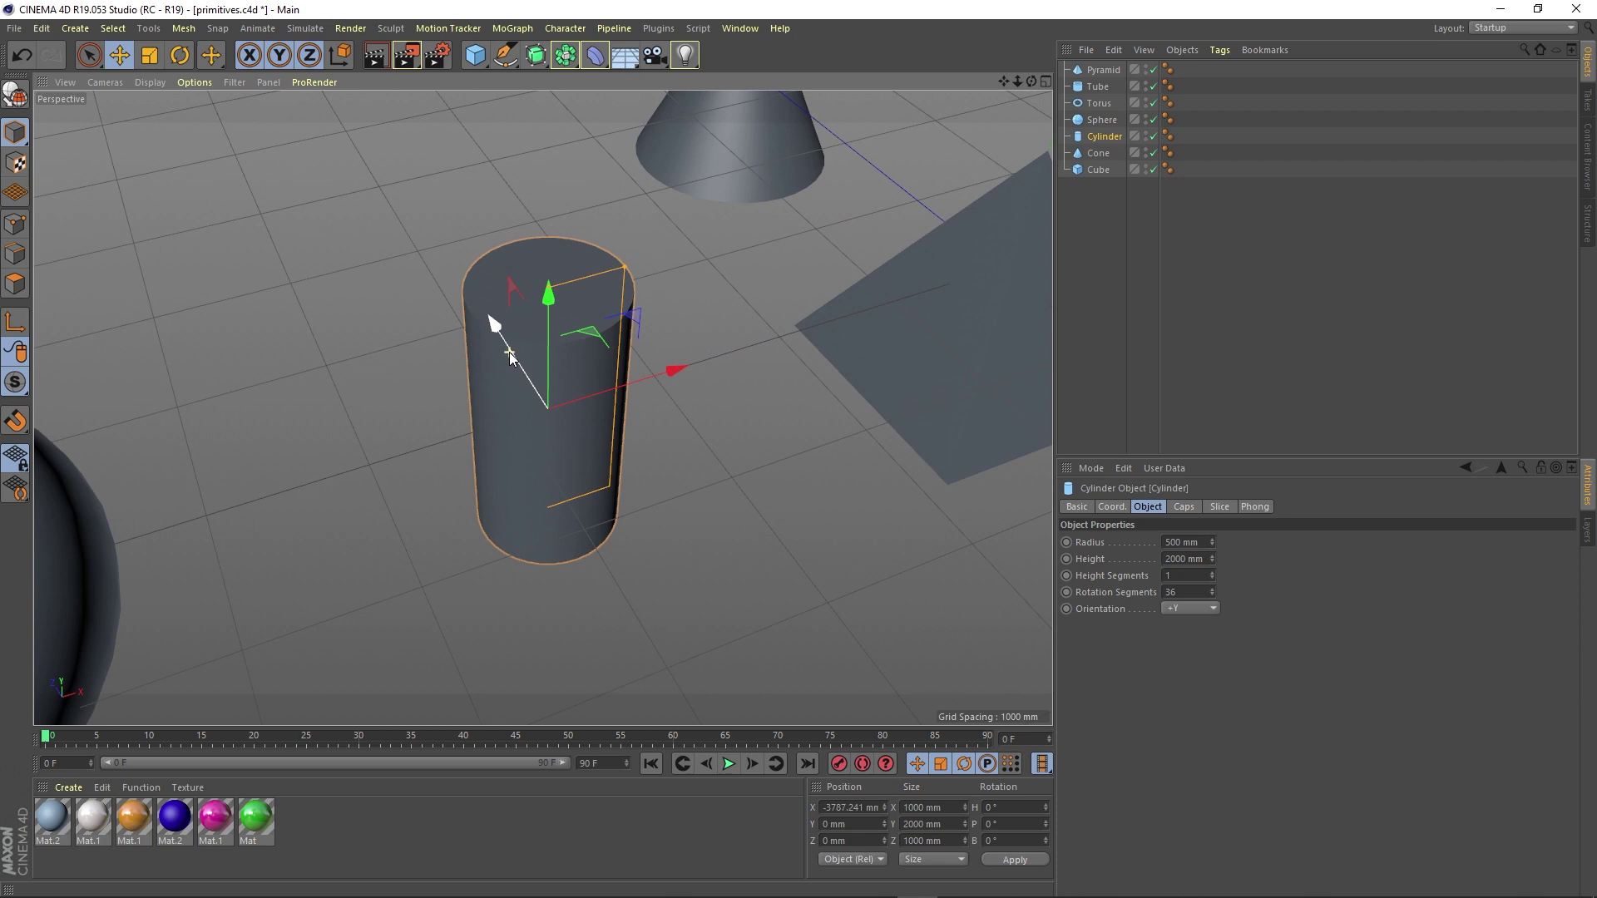
{"action": "scroll", "coordinate": [629, 277], "scroll_direction": "up", "scroll_amount": 2}
{"action": "left_click_drag", "start_coordinate": [625, 265], "coordinate": [677, 269]}
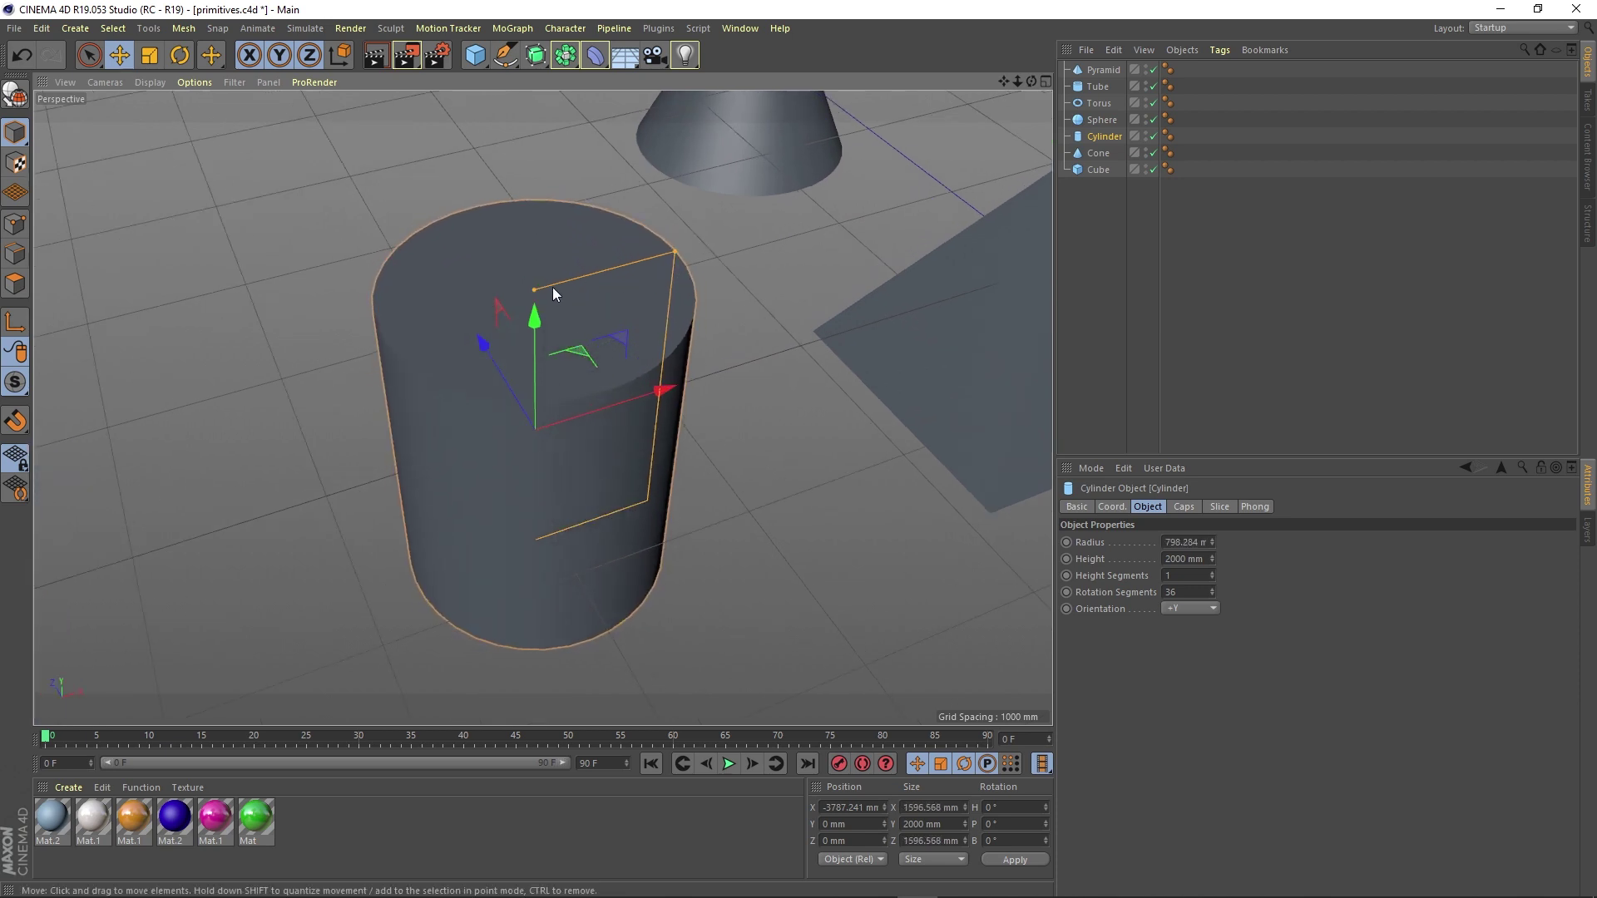
{"action": "left_click_drag", "start_coordinate": [537, 292], "coordinate": [537, 489]}
{"action": "right_click_drag", "start_coordinate": [539, 496], "coordinate": [536, 466], "text": "alt"}
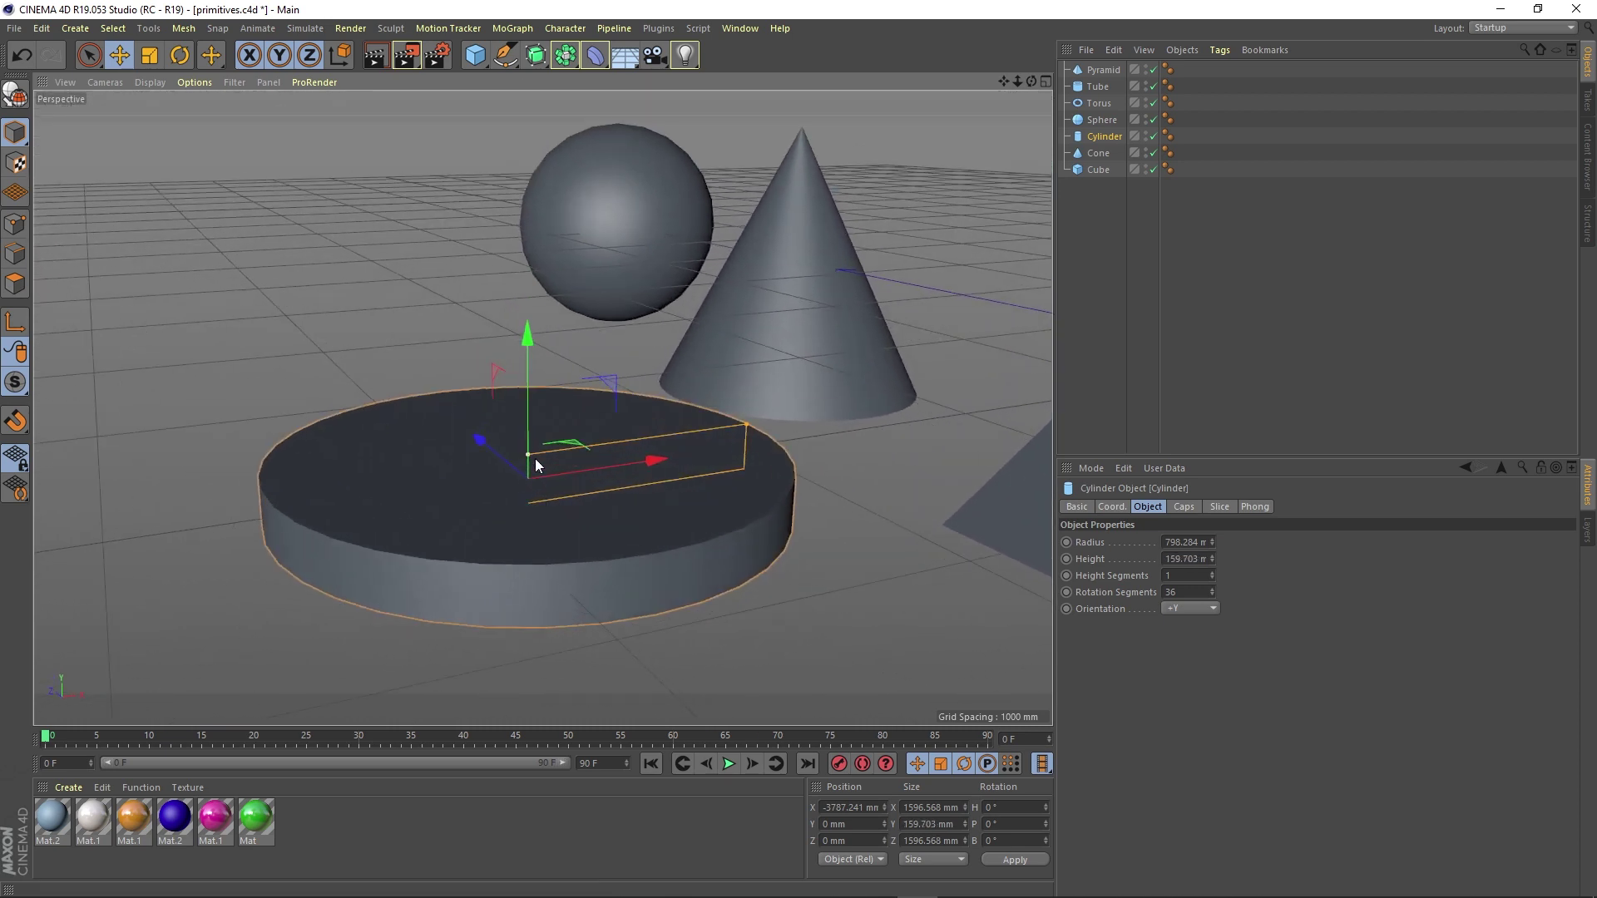
{"action": "left_click_drag", "start_coordinate": [529, 471], "coordinate": [535, 474]}
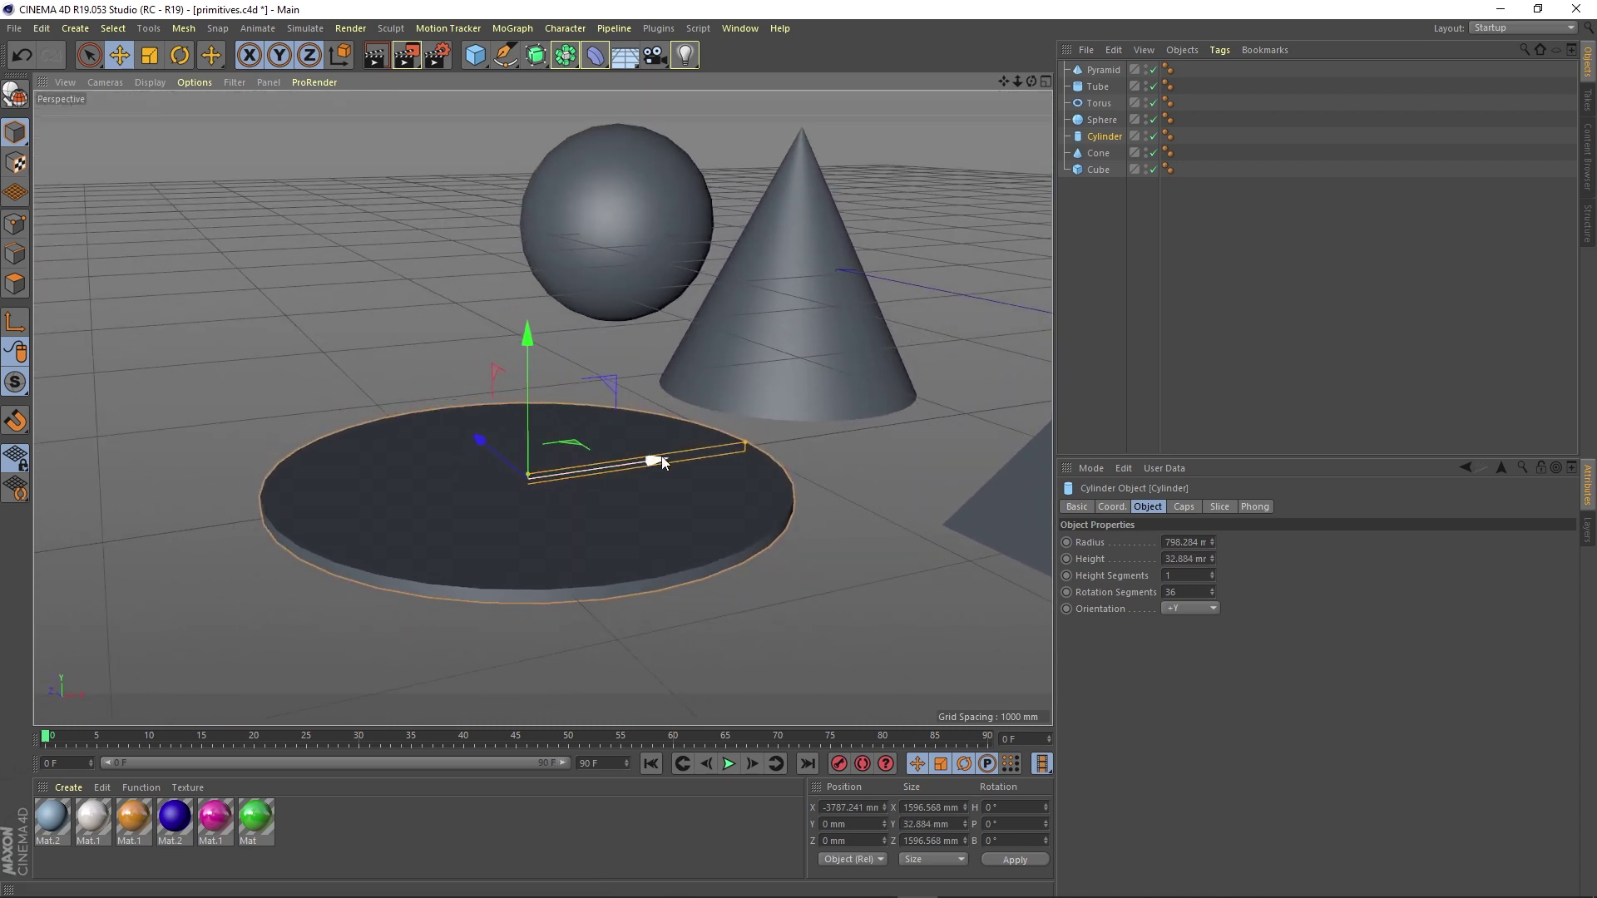
{"action": "left_click_drag", "start_coordinate": [637, 488], "coordinate": [617, 510], "text": "alt"}
{"action": "scroll", "coordinate": [617, 512], "scroll_direction": "down", "scroll_amount": 3}
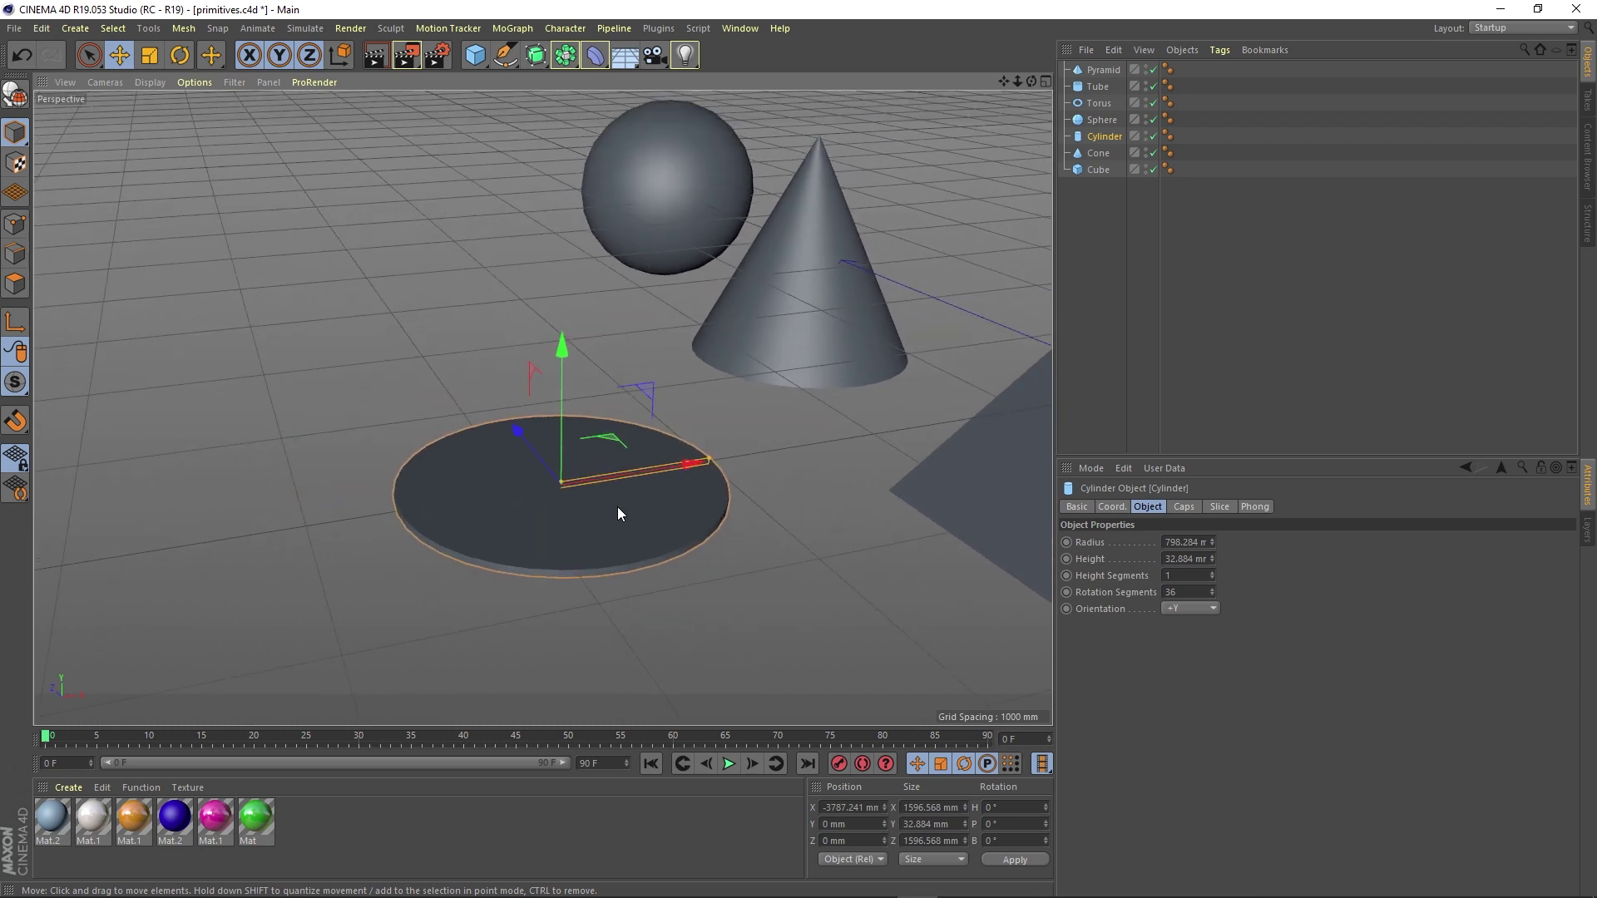
{"action": "left_click_drag", "start_coordinate": [816, 404], "coordinate": [333, 416], "text": "alt"}
Step: Reshape the pyramid into a slim spike about 406 × 1058 × 377 mm
{"action": "left_click", "coordinate": [705, 432]}
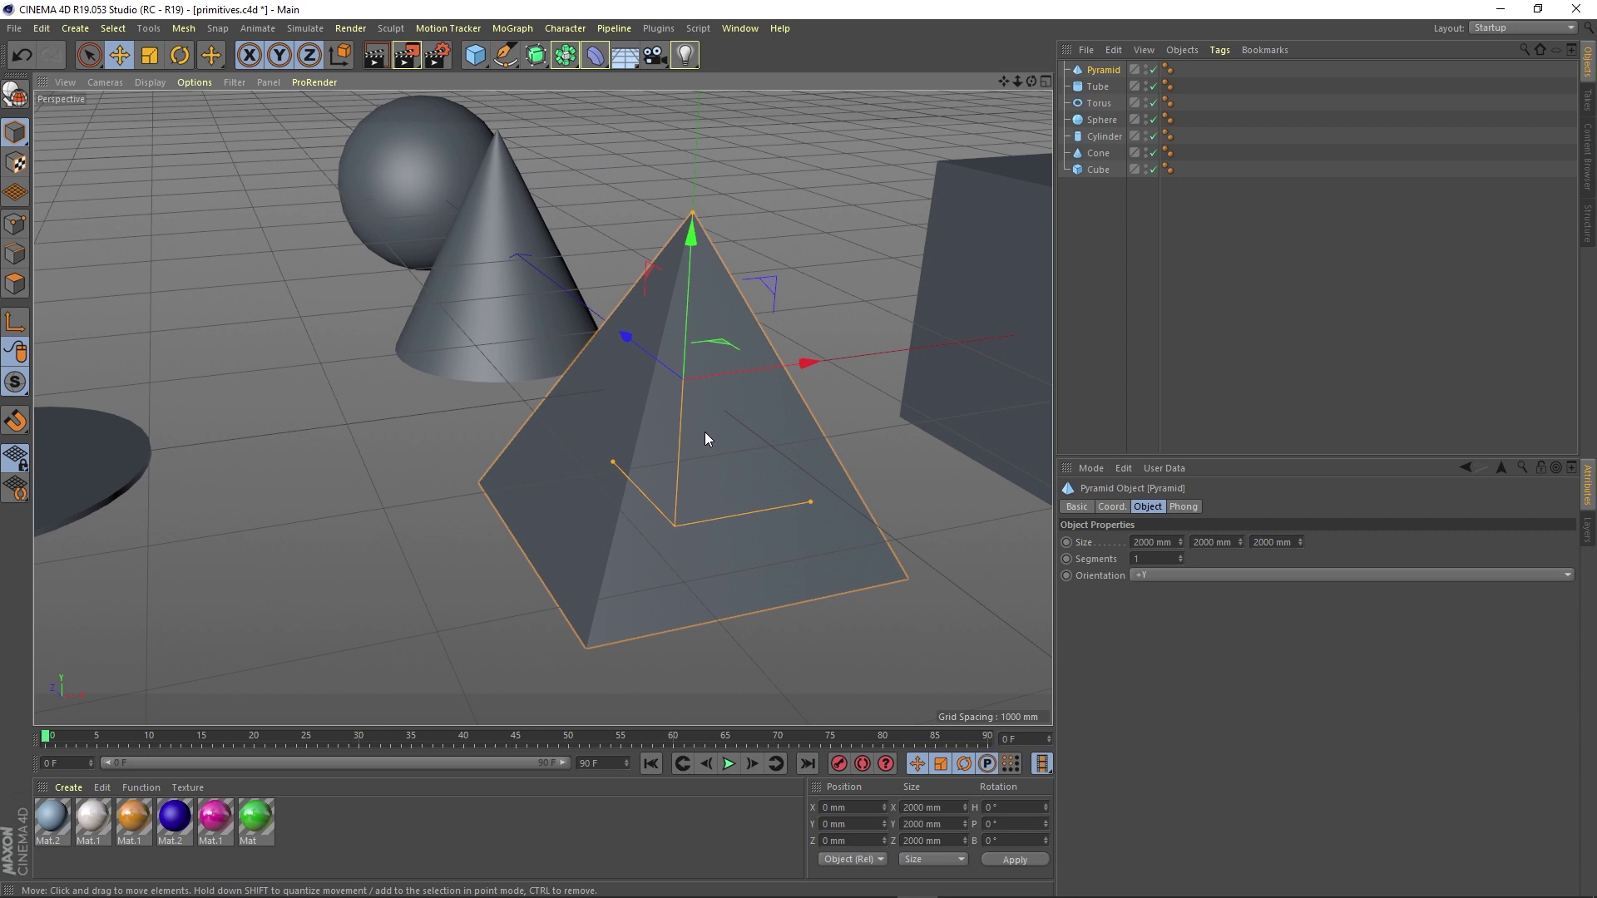
{"action": "left_click_drag", "start_coordinate": [720, 435], "coordinate": [672, 468], "text": "alt"}
{"action": "left_click_drag", "start_coordinate": [760, 428], "coordinate": [670, 399]}
{"action": "left_click_drag", "start_coordinate": [641, 167], "coordinate": [638, 256]}
{"action": "left_click_drag", "start_coordinate": [556, 383], "coordinate": [513, 381]}
{"action": "scroll", "coordinate": [617, 414], "scroll_direction": "up", "scroll_amount": 2}
Step: Give the cone an 825.211 mm bottom radius and 1977.477 mm height
{"action": "left_click", "coordinate": [517, 337]}
{"action": "left_click_drag", "start_coordinate": [594, 423], "coordinate": [587, 459], "text": "alt"}
{"action": "mouse_move", "coordinate": [679, 436]}
{"action": "left_mouse_down"}
{"action": "mouse_move", "coordinate": [582, 467]}
{"action": "mouse_move", "coordinate": [725, 396]}
{"action": "mouse_move", "coordinate": [663, 427]}
{"action": "left_mouse_up"}
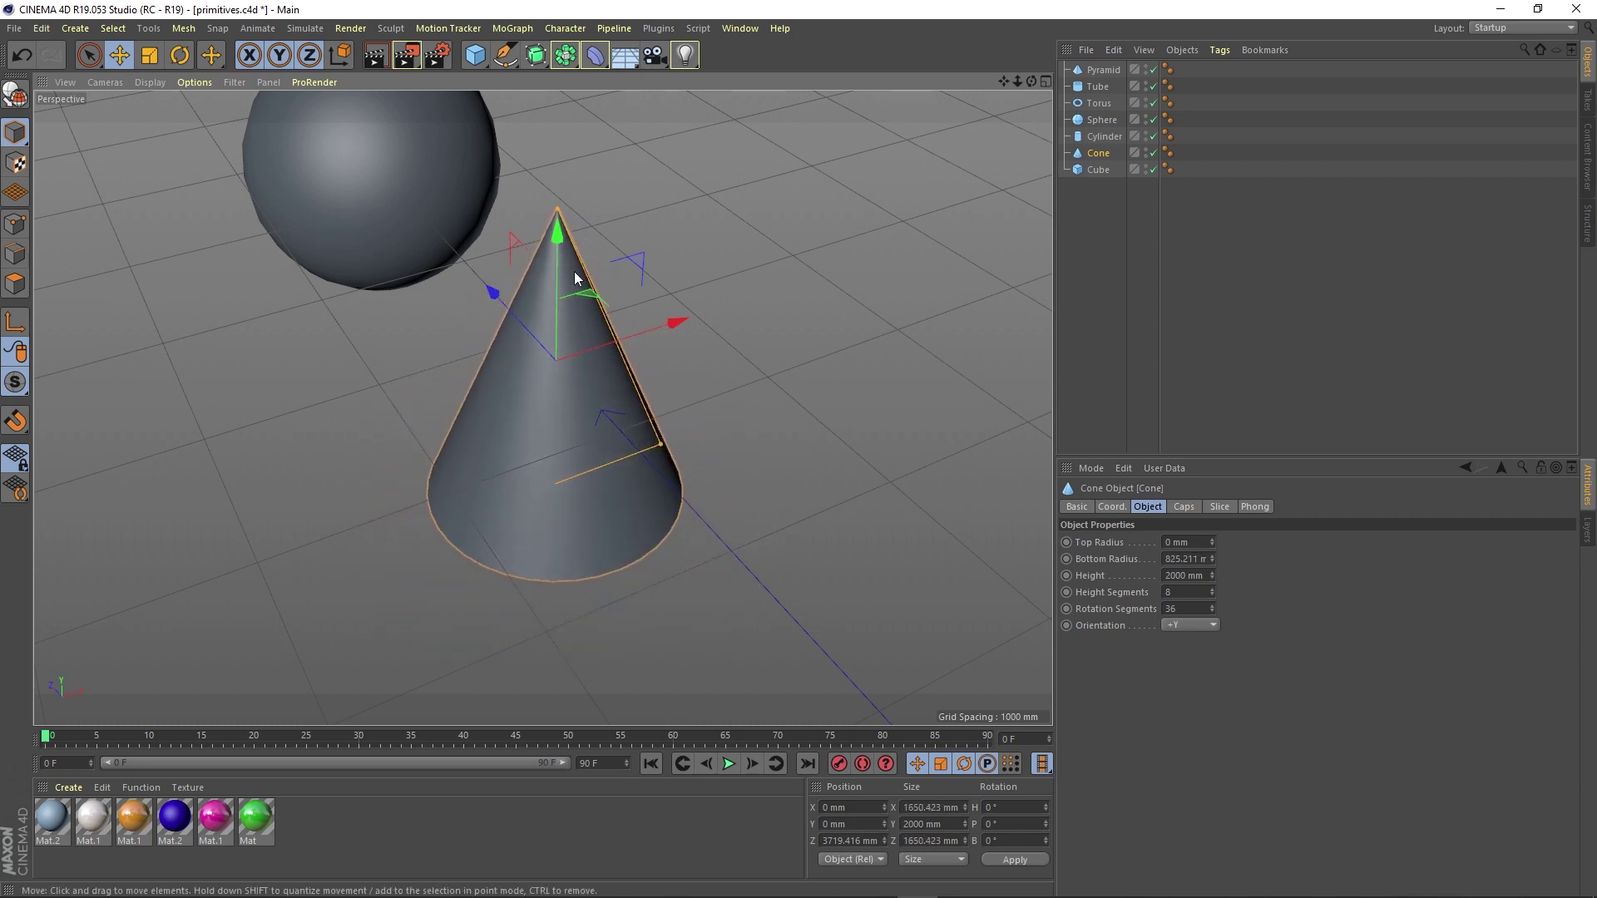
{"action": "mouse_move", "coordinate": [558, 221]}
{"action": "left_mouse_down"}
{"action": "mouse_move", "coordinate": [560, 331]}
{"action": "mouse_move", "coordinate": [558, 214]}
{"action": "left_mouse_up"}
{"action": "left_click_drag", "start_coordinate": [599, 381], "coordinate": [200, 457], "text": "alt"}
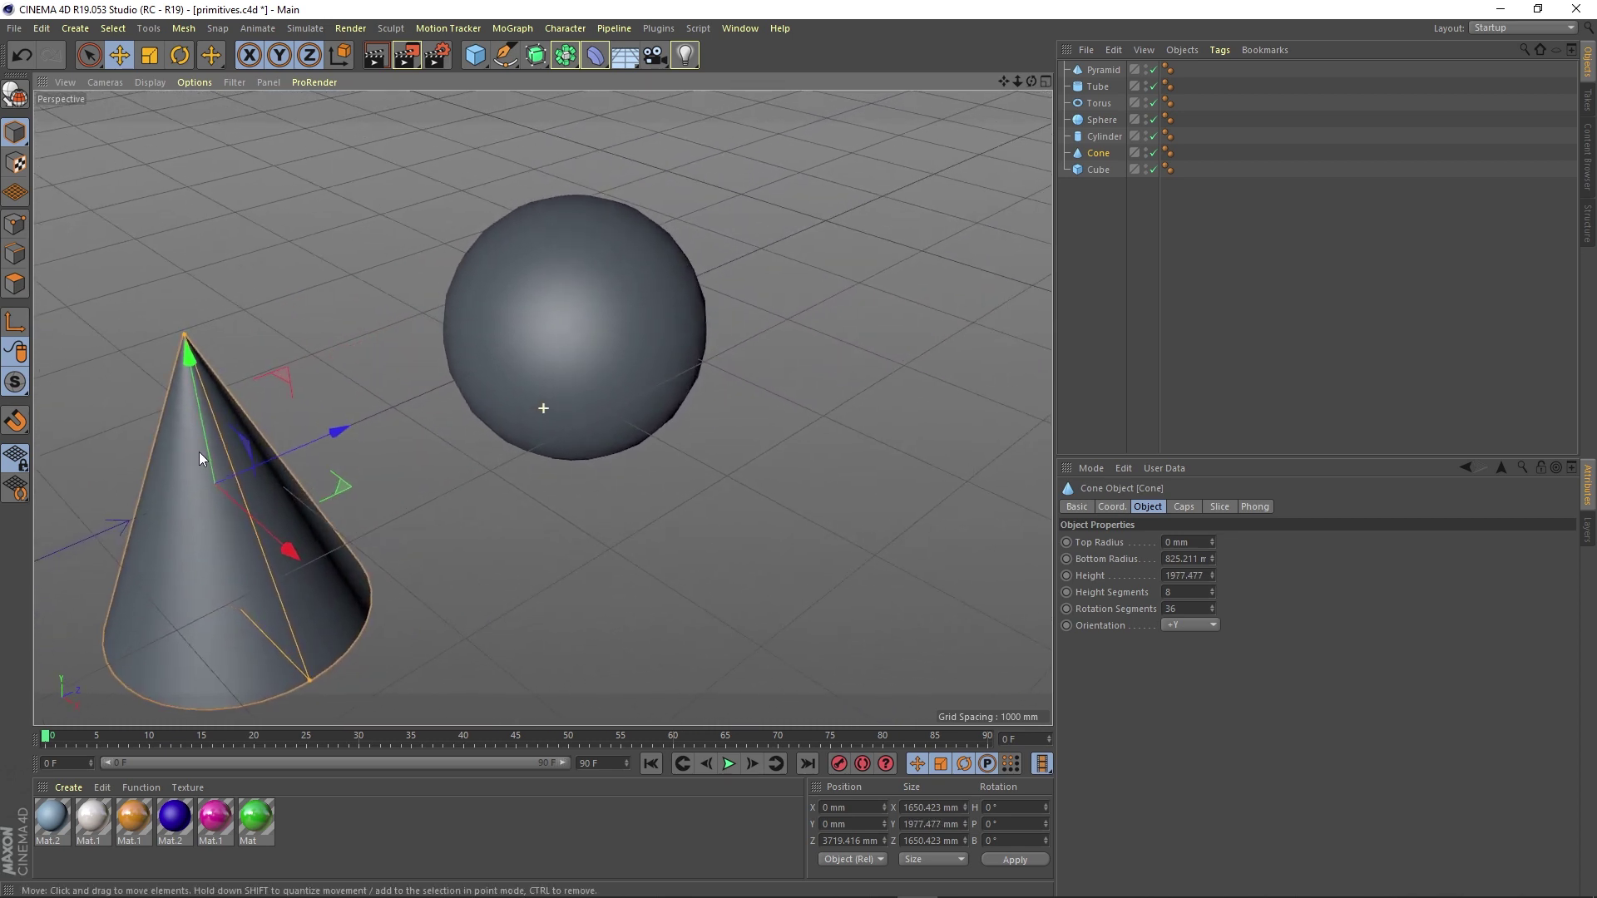
Step: Shrink the sphere's radius to about 866 mm
{"action": "left_click", "coordinate": [563, 308]}
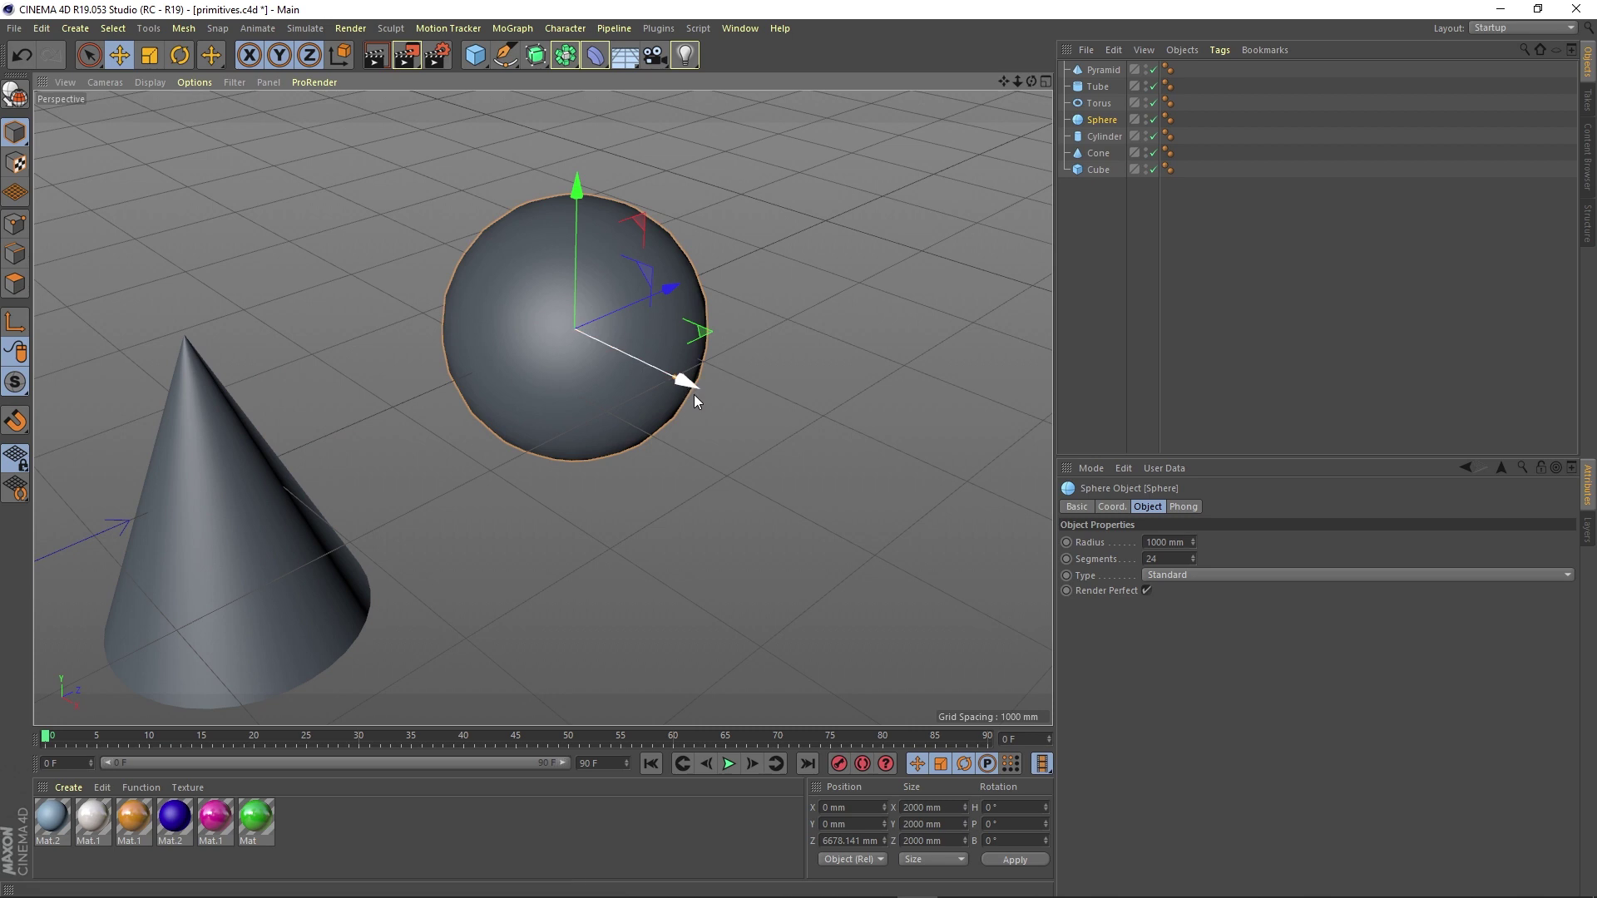
{"action": "left_click_drag", "start_coordinate": [646, 380], "coordinate": [605, 391], "text": "alt"}
{"action": "mouse_move", "coordinate": [642, 326]}
{"action": "left_mouse_down"}
{"action": "mouse_move", "coordinate": [436, 321]}
{"action": "mouse_move", "coordinate": [614, 330]}
{"action": "left_mouse_up"}
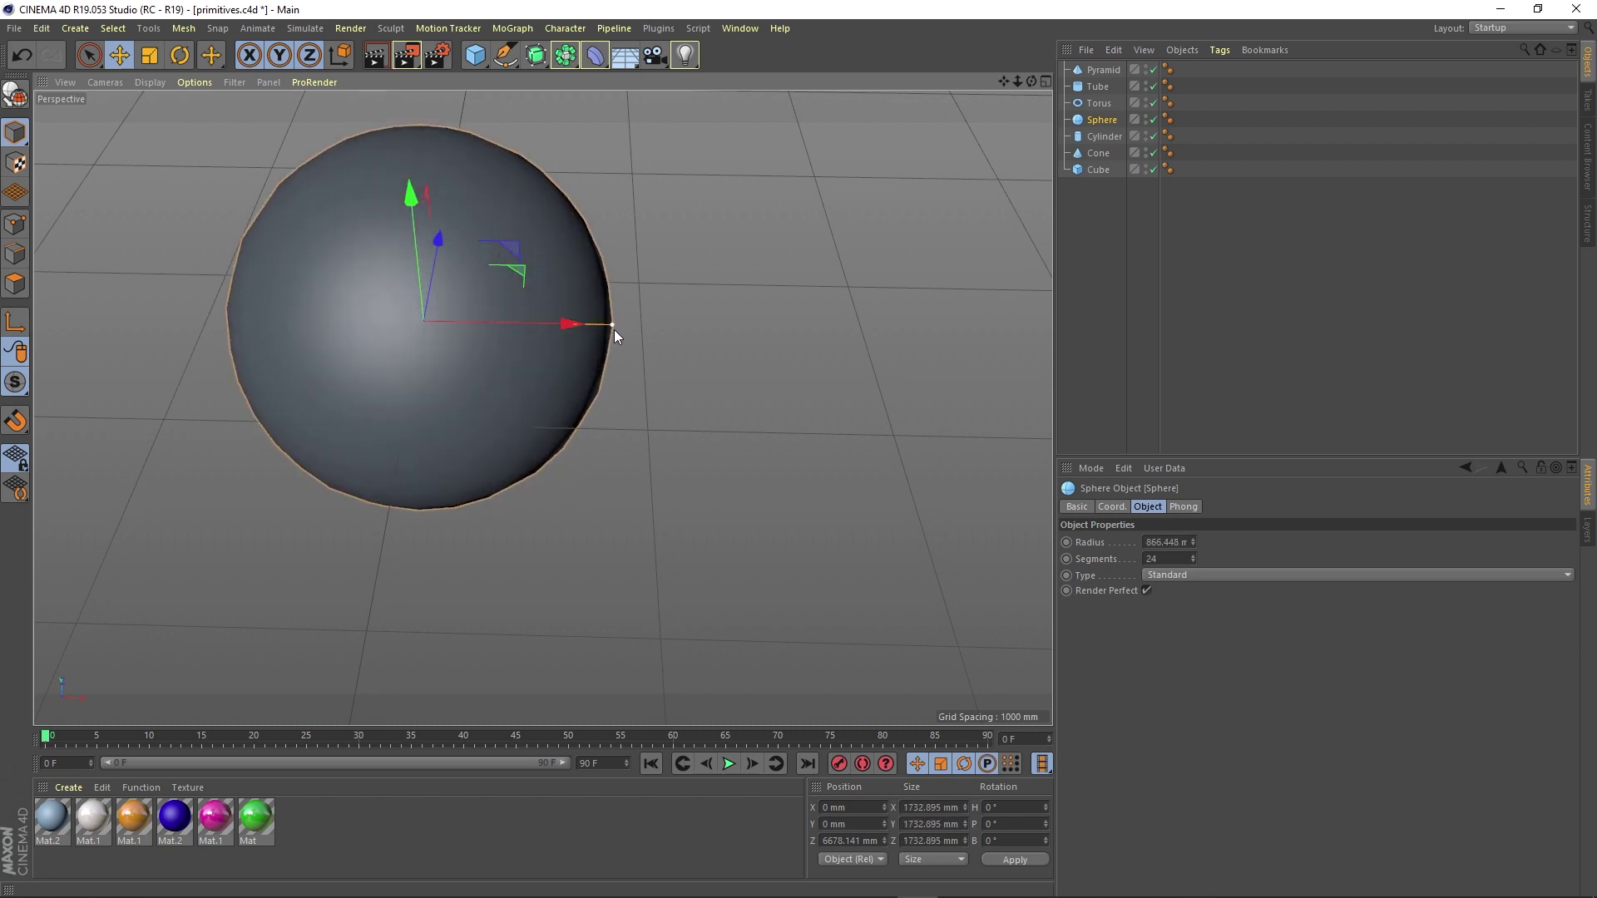
Step: Move the cube further along the X axis
{"action": "left_click_drag", "start_coordinate": [634, 254], "coordinate": [706, 532], "text": "alt"}
{"action": "left_click", "coordinate": [763, 311]}
{"action": "left_click_drag", "start_coordinate": [689, 278], "coordinate": [715, 299]}
Step: Reshape the cube to about 2349 mm wide, 65 mm deep and 2053 mm tall
{"action": "left_click_drag", "start_coordinate": [716, 299], "coordinate": [406, 389], "text": "alt"}
{"action": "left_click_drag", "start_coordinate": [248, 373], "coordinate": [391, 349]}
{"action": "mouse_move", "coordinate": [560, 223]}
{"action": "left_mouse_down"}
{"action": "mouse_move", "coordinate": [561, 331]}
{"action": "mouse_move", "coordinate": [558, 213]}
{"action": "left_mouse_up"}
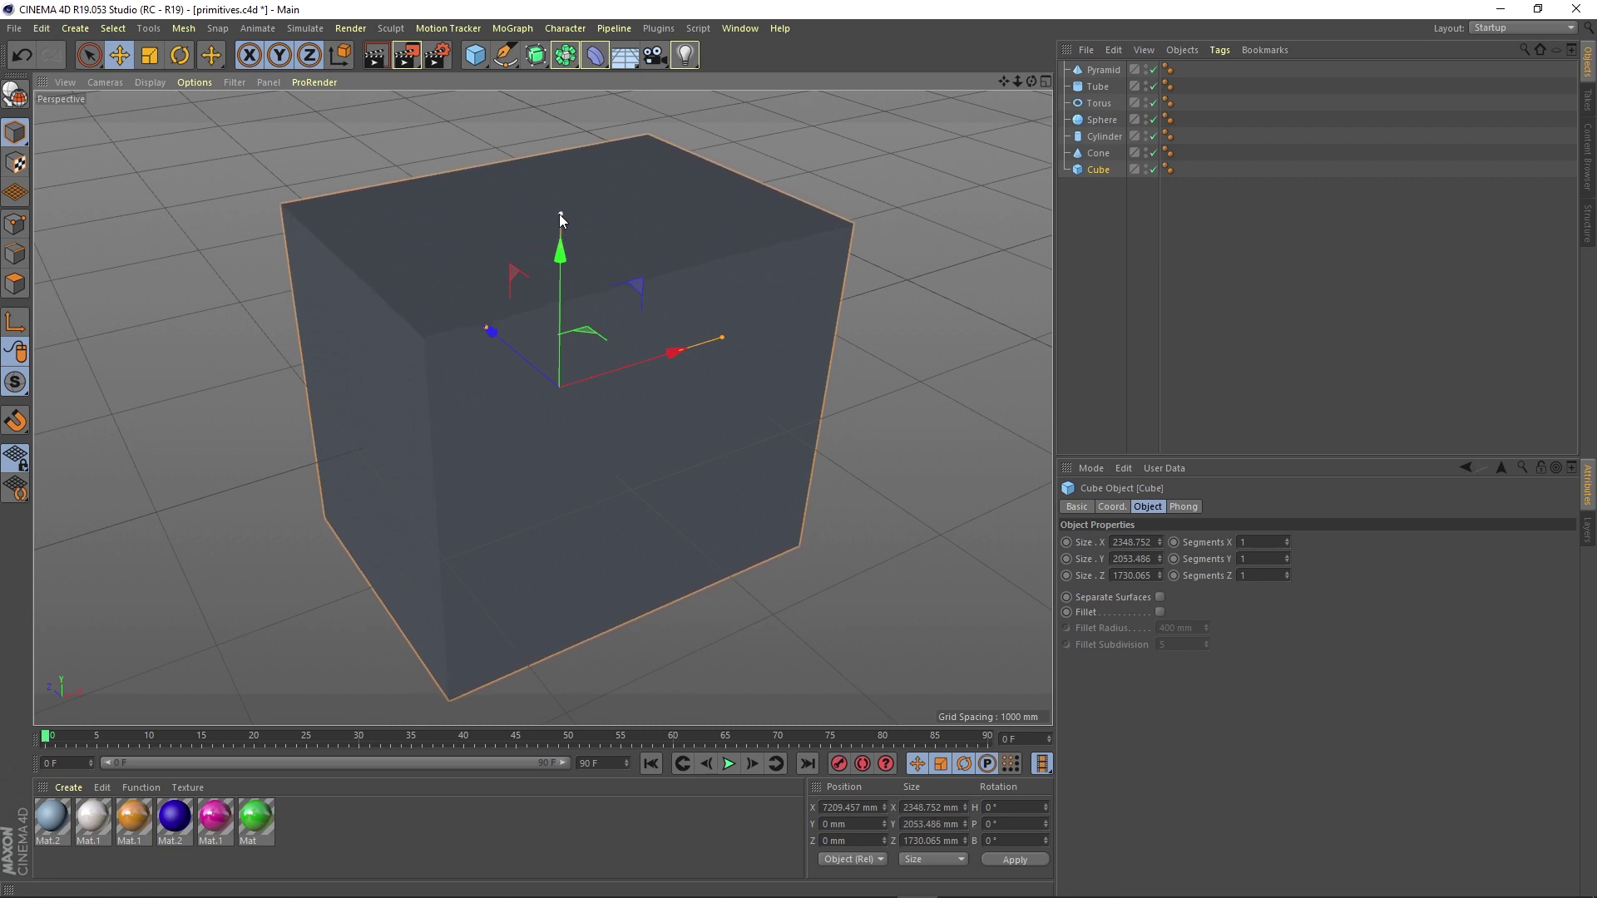
{"action": "left_click_drag", "start_coordinate": [471, 301], "coordinate": [421, 337], "text": "alt"}
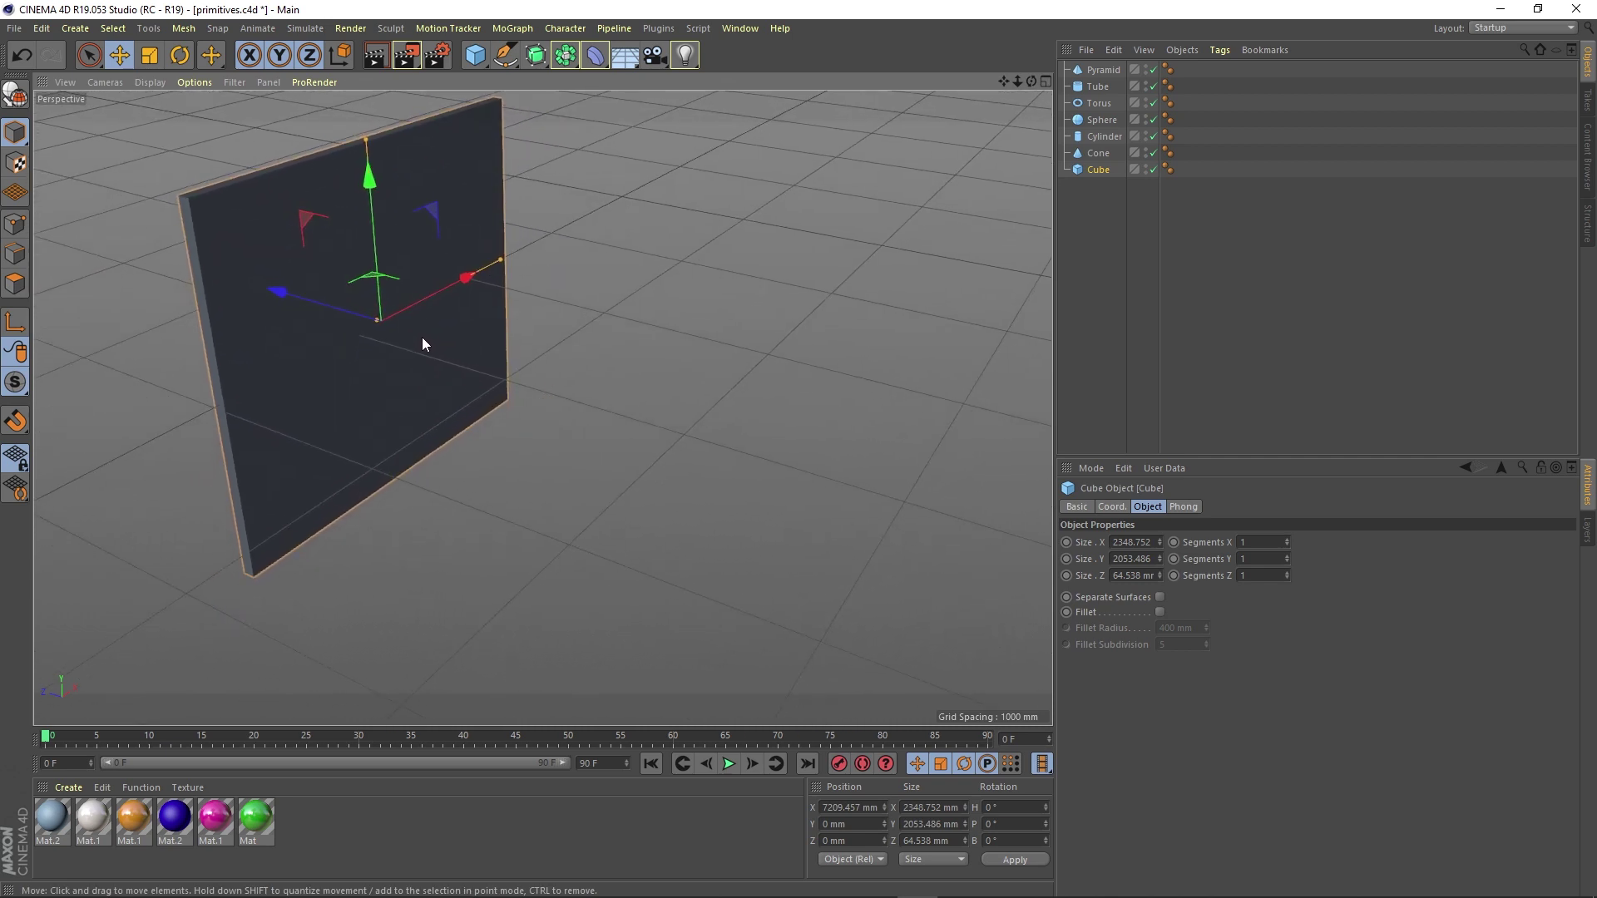
Step: Duplicate the wall panel and tip the copy, Cube.1, over to lie flat
{"action": "key", "text": "ctrl+c"}
{"action": "key", "text": "ctrl+v"}
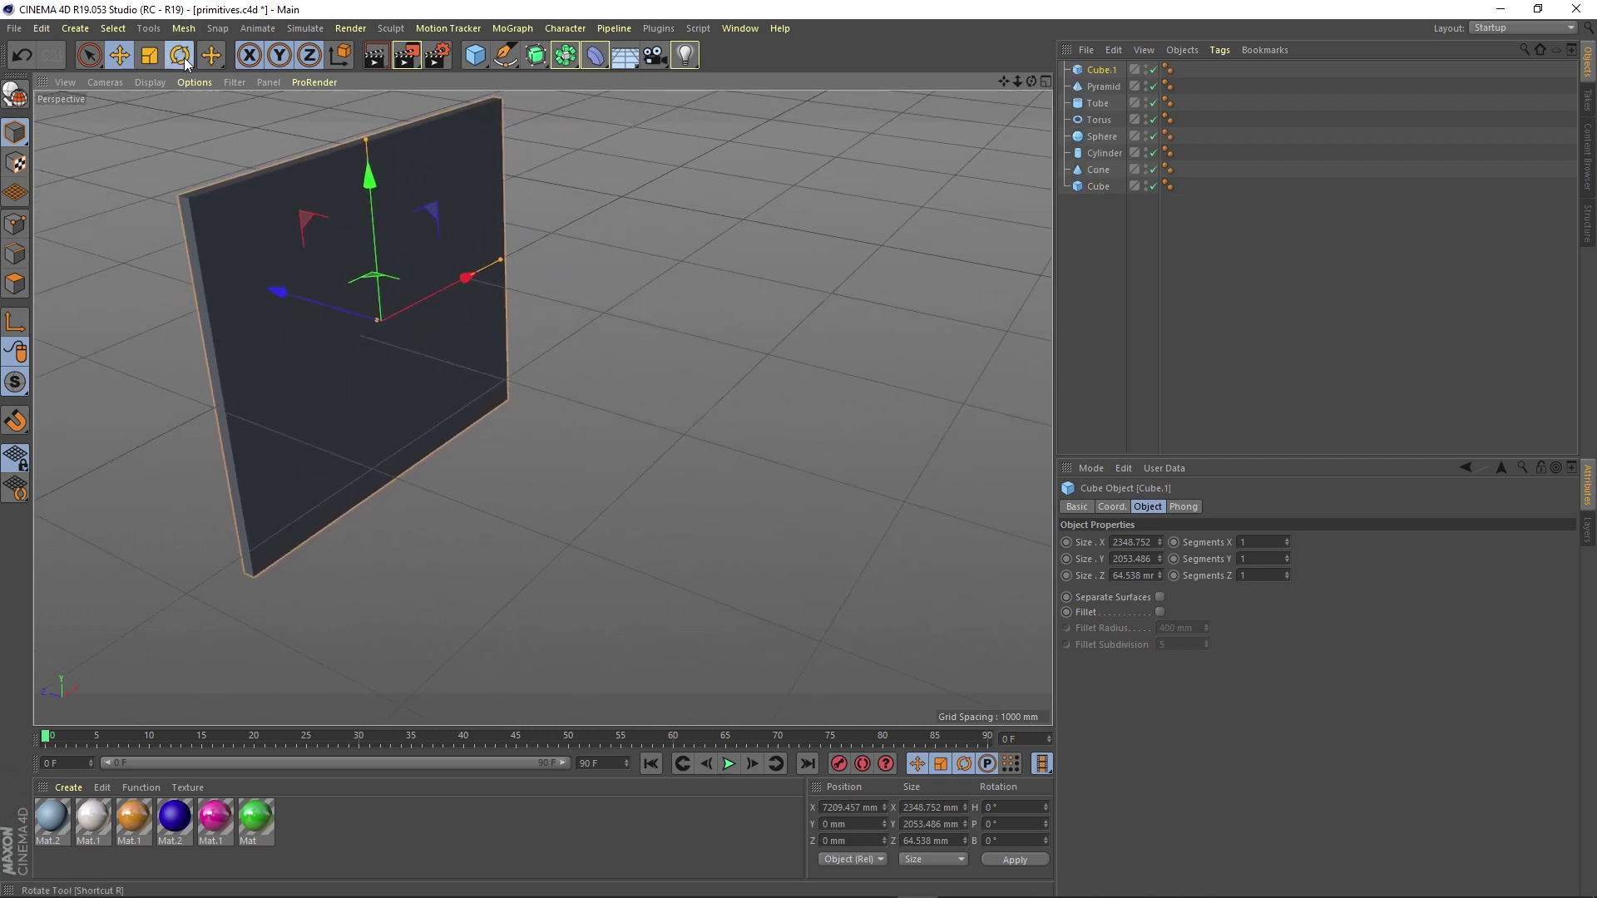
{"action": "left_click", "coordinate": [182, 56]}
{"action": "left_click_drag", "start_coordinate": [436, 274], "coordinate": [329, 249]}
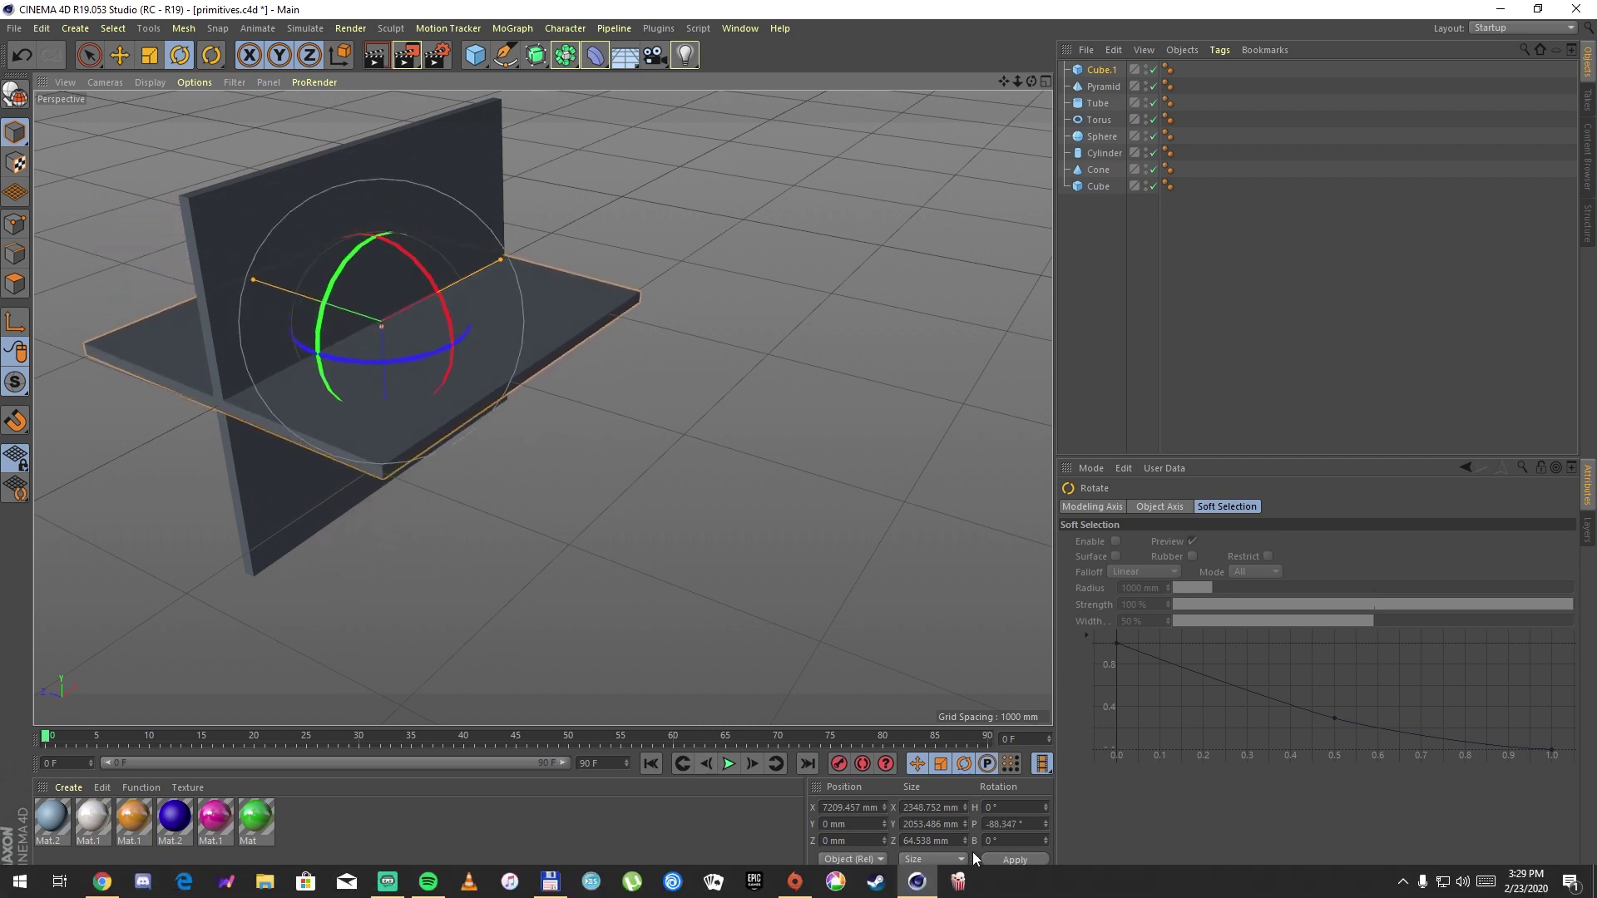
Step: Move the flat Cube.1 slab down to the wall's base, lined up against it
{"action": "left_click", "coordinate": [119, 55]}
{"action": "left_click_drag", "start_coordinate": [332, 312], "coordinate": [559, 348]}
{"action": "left_click_drag", "start_coordinate": [571, 432], "coordinate": [565, 585]}
{"action": "left_click_drag", "start_coordinate": [506, 525], "coordinate": [571, 539]}
{"action": "left_click_drag", "start_coordinate": [396, 498], "coordinate": [537, 273], "text": "alt"}
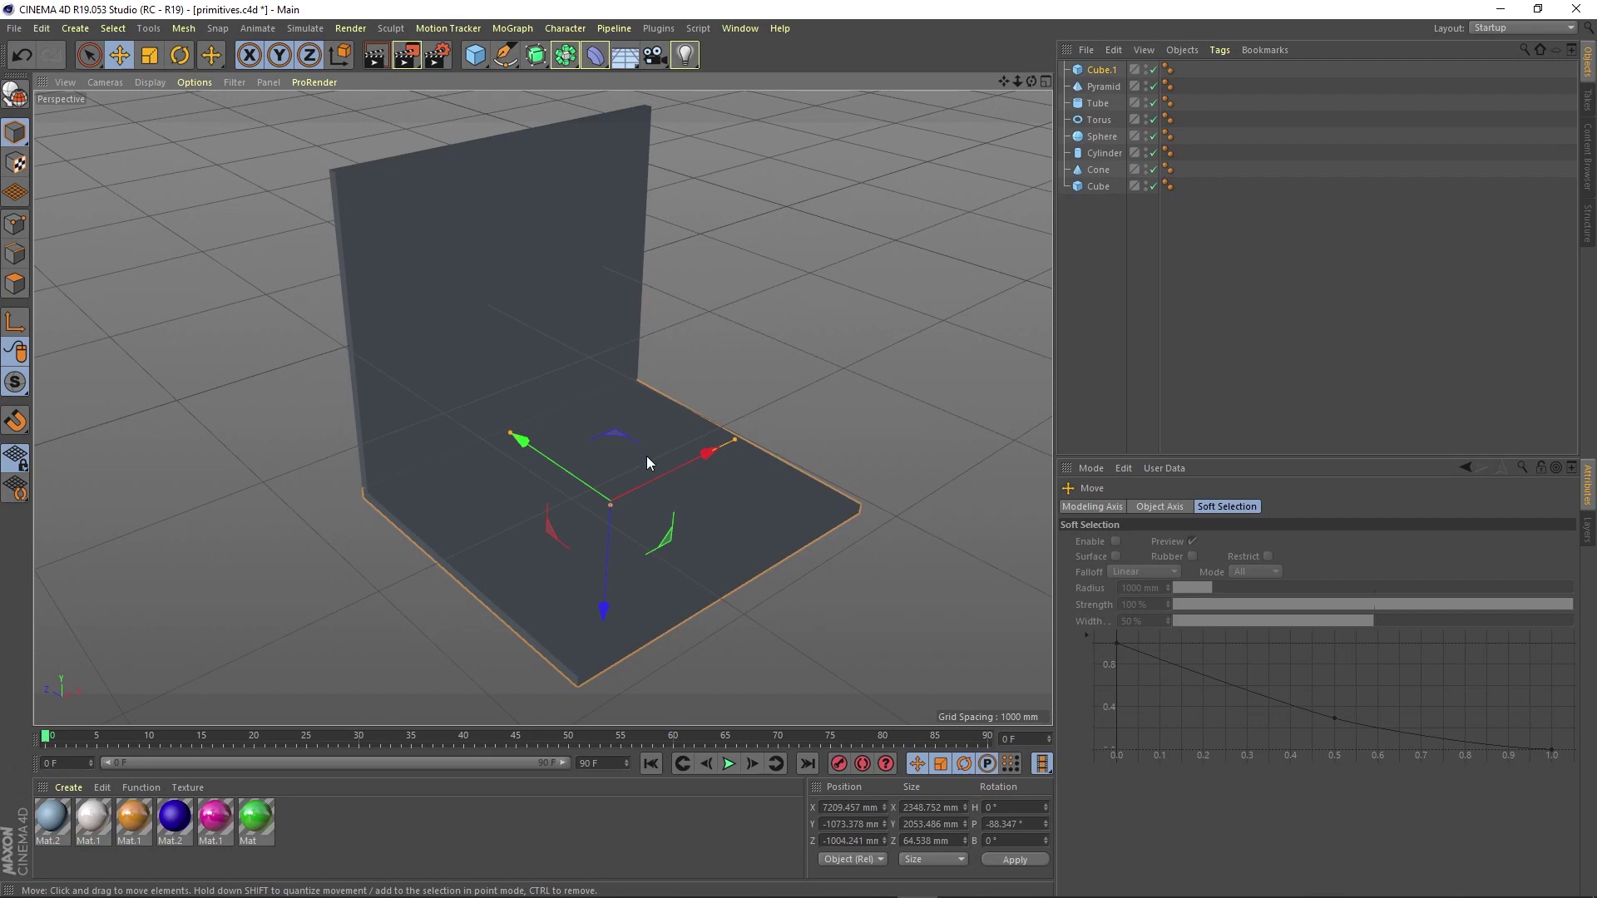
Step: Move the flat cylinder disc along X and forward until it sits over the floor slab
{"action": "left_click_drag", "start_coordinate": [711, 479], "coordinate": [471, 461], "text": "alt"}
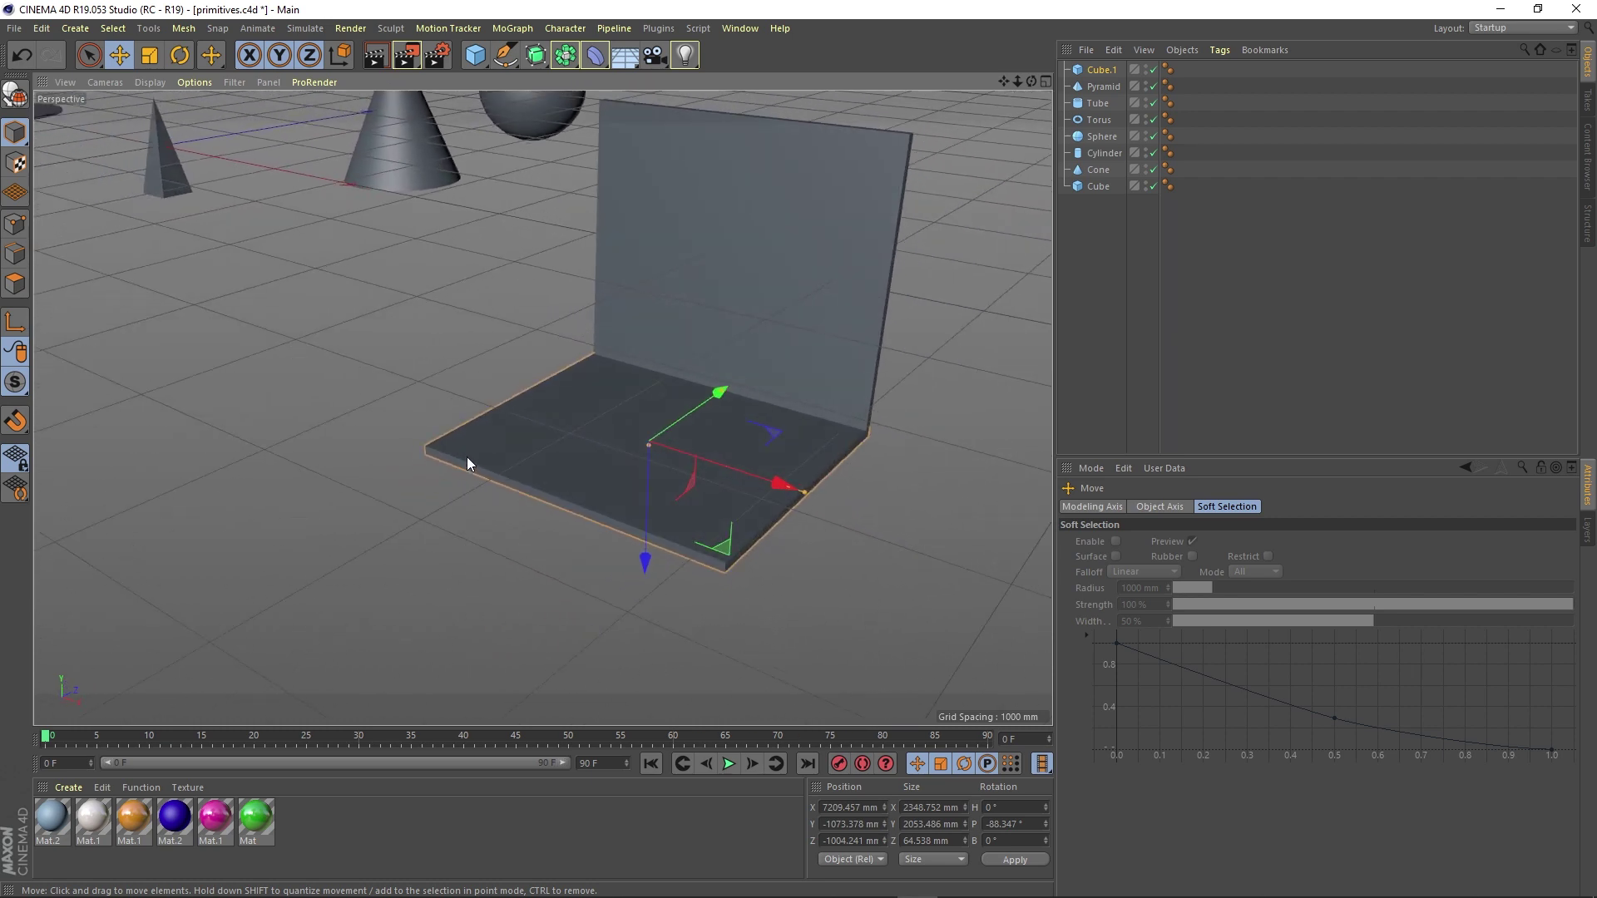
{"action": "left_click_drag", "start_coordinate": [327, 258], "coordinate": [327, 353], "text": "alt"}
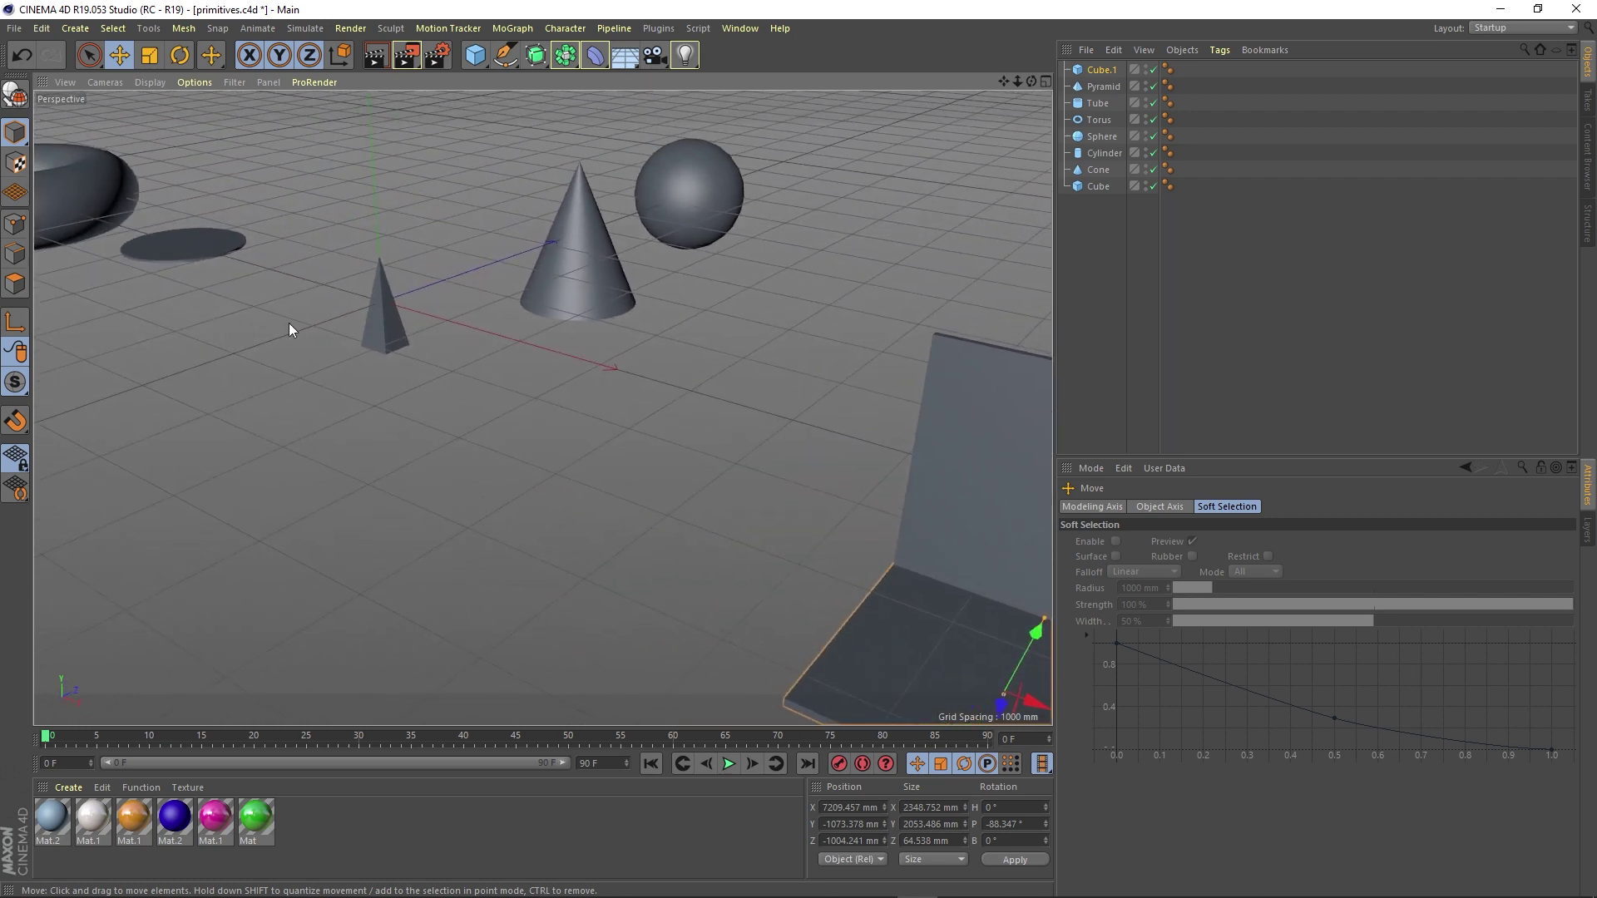
{"action": "left_click", "coordinate": [197, 248]}
{"action": "left_click_drag", "start_coordinate": [277, 273], "coordinate": [710, 480]}
{"action": "middle_click_drag", "start_coordinate": [710, 488], "coordinate": [301, 356], "text": "alt"}
{"action": "left_click_drag", "start_coordinate": [444, 312], "coordinate": [801, 496]}
{"action": "left_click_drag", "start_coordinate": [732, 354], "coordinate": [626, 439]}
{"action": "left_click_drag", "start_coordinate": [577, 522], "coordinate": [701, 487], "text": "alt"}
{"action": "scroll", "coordinate": [682, 420], "scroll_direction": "up", "scroll_amount": 1}
{"action": "left_click_drag", "start_coordinate": [631, 390], "coordinate": [539, 376], "text": "alt"}
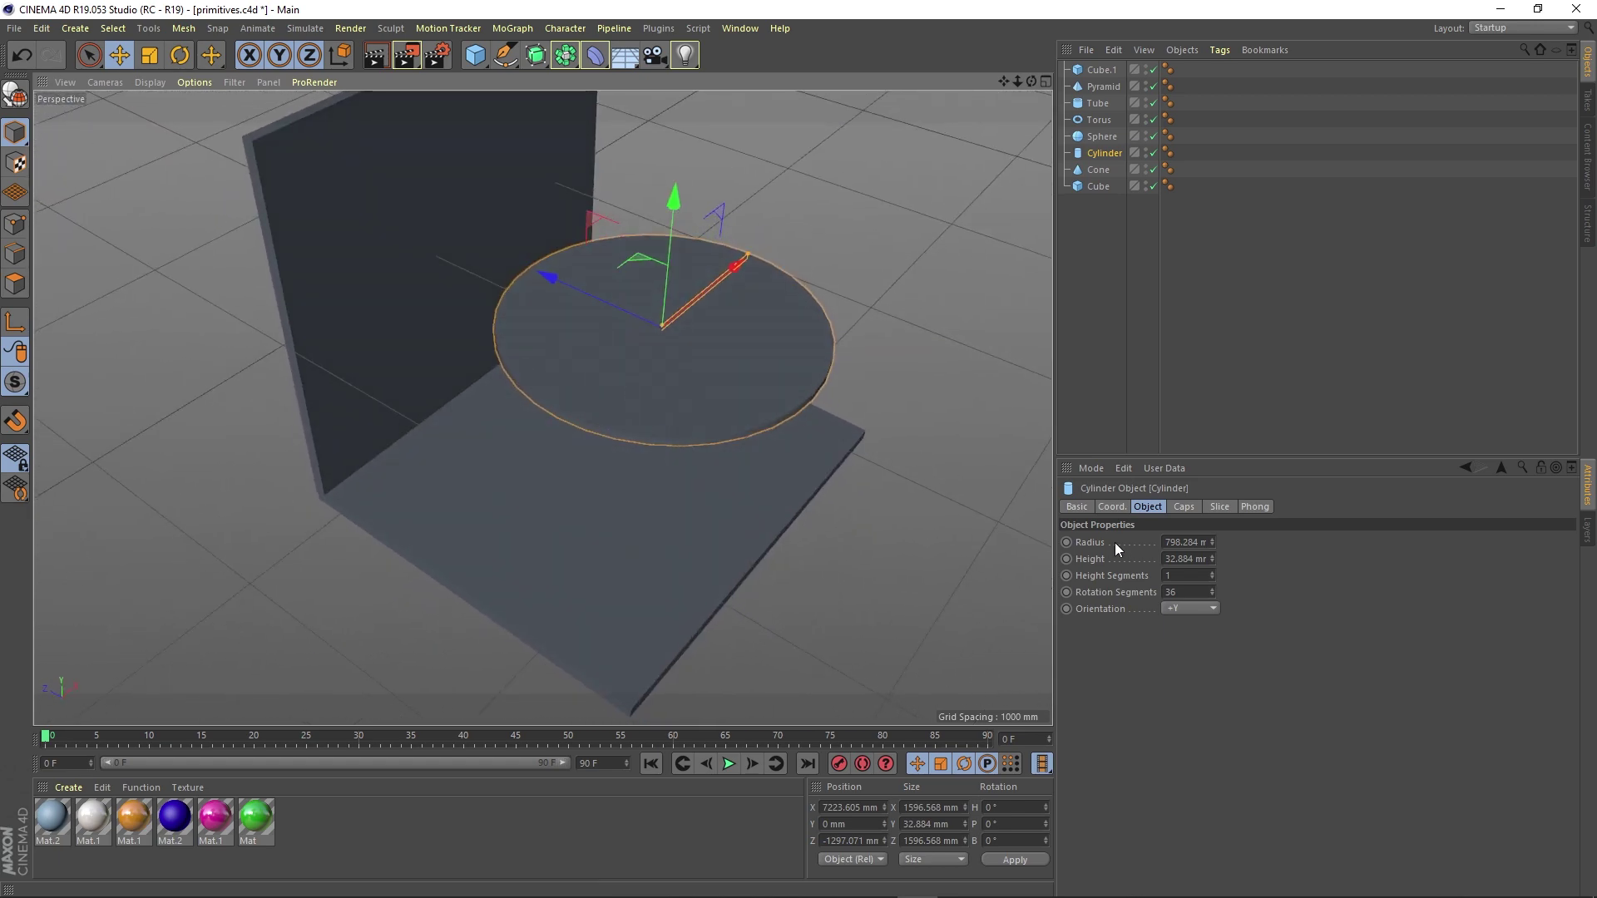
Step: Shrink the disc's radius to about 505 mm
{"action": "left_click_drag", "start_coordinate": [998, 466], "coordinate": [636, 380], "text": "alt"}
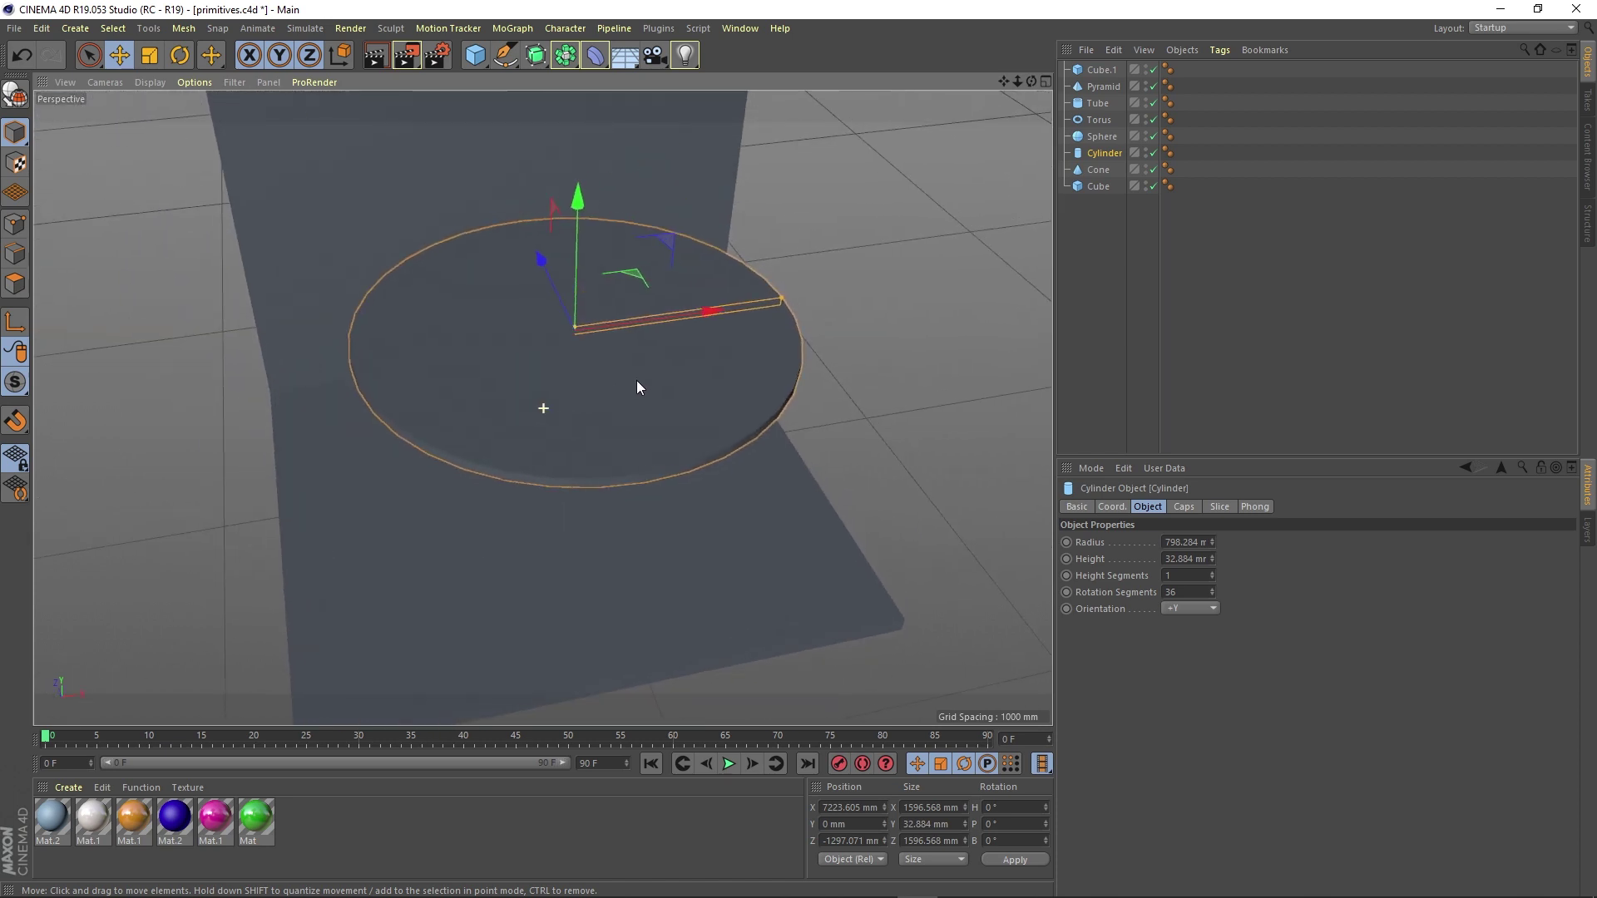
{"action": "left_click_drag", "start_coordinate": [782, 299], "coordinate": [716, 346]}
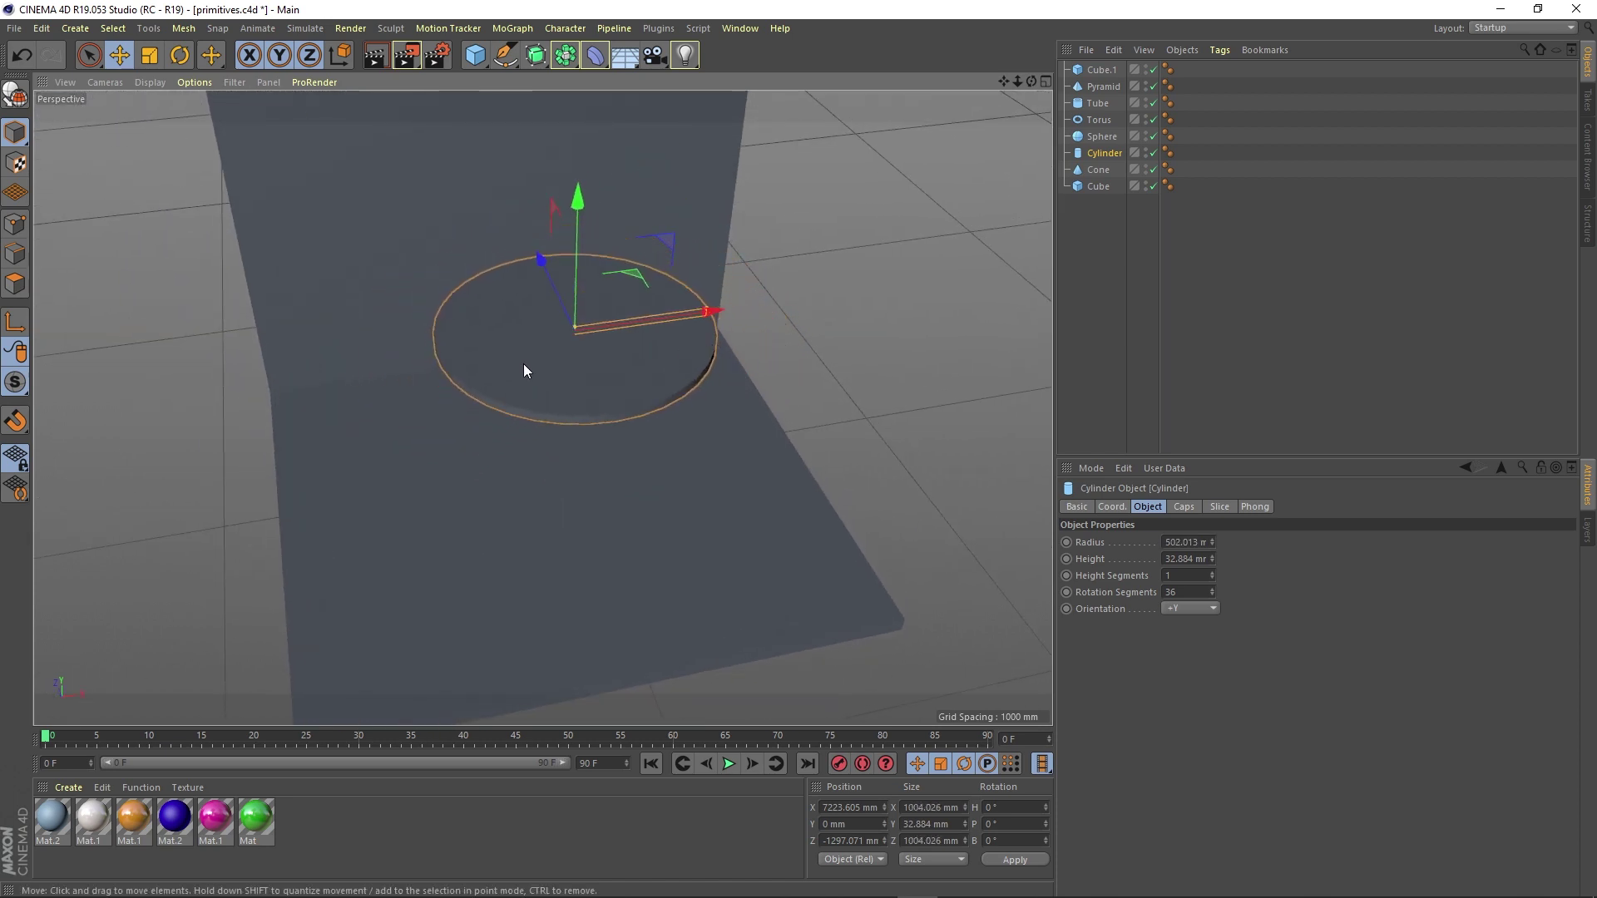
{"action": "left_click_drag", "start_coordinate": [528, 367], "coordinate": [514, 341], "text": "alt"}
{"action": "scroll", "coordinate": [443, 374], "scroll_direction": "up", "scroll_amount": 3}
{"action": "left_click_drag", "start_coordinate": [498, 399], "coordinate": [455, 366], "text": "alt"}
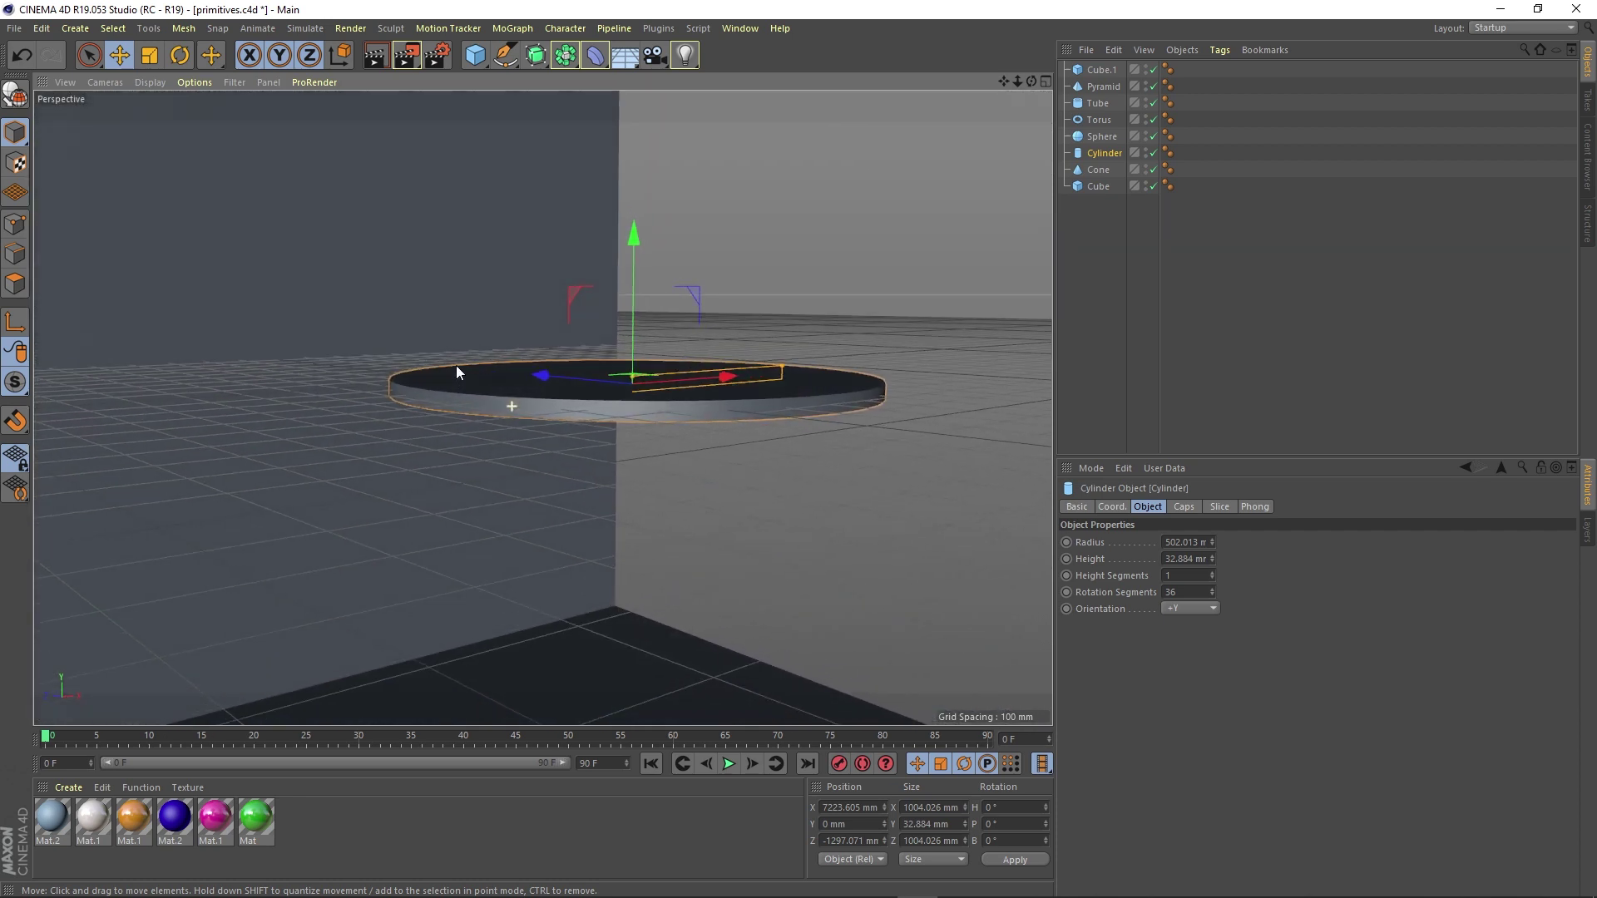
{"action": "left_click_drag", "start_coordinate": [782, 366], "coordinate": [783, 370]}
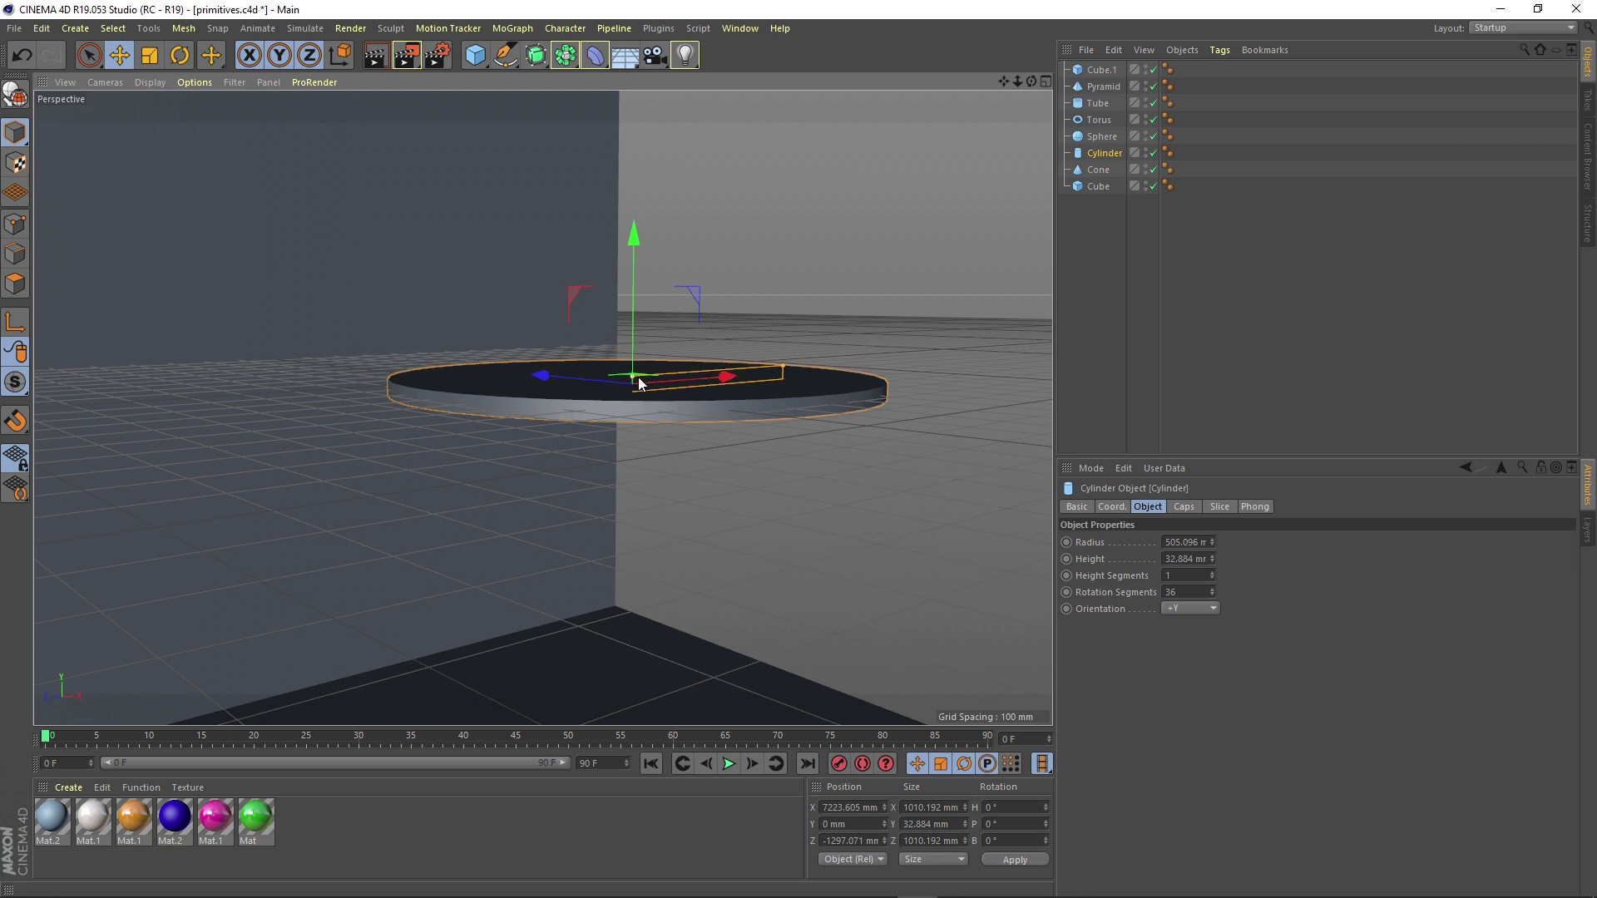
Step: Thin the disc to about 13 mm high, lower it and shift it along Z toward the wall
{"action": "left_click_drag", "start_coordinate": [634, 381], "coordinate": [643, 231]}
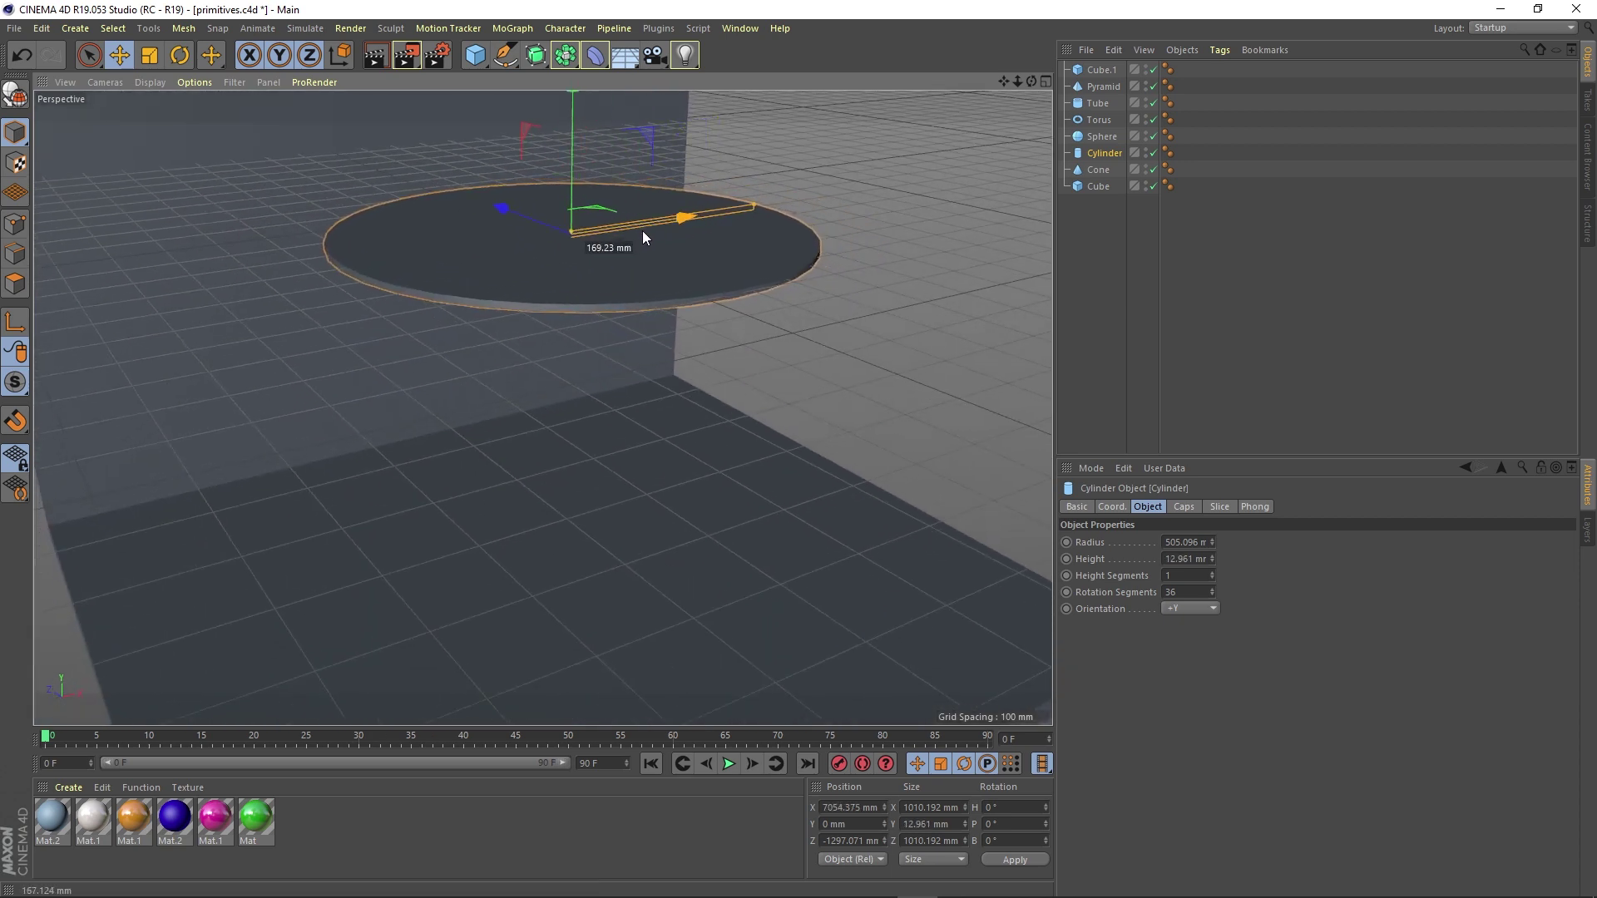
{"action": "left_click_drag", "start_coordinate": [576, 150], "coordinate": [545, 276]}
{"action": "left_click_drag", "start_coordinate": [532, 510], "coordinate": [670, 448], "text": "alt"}
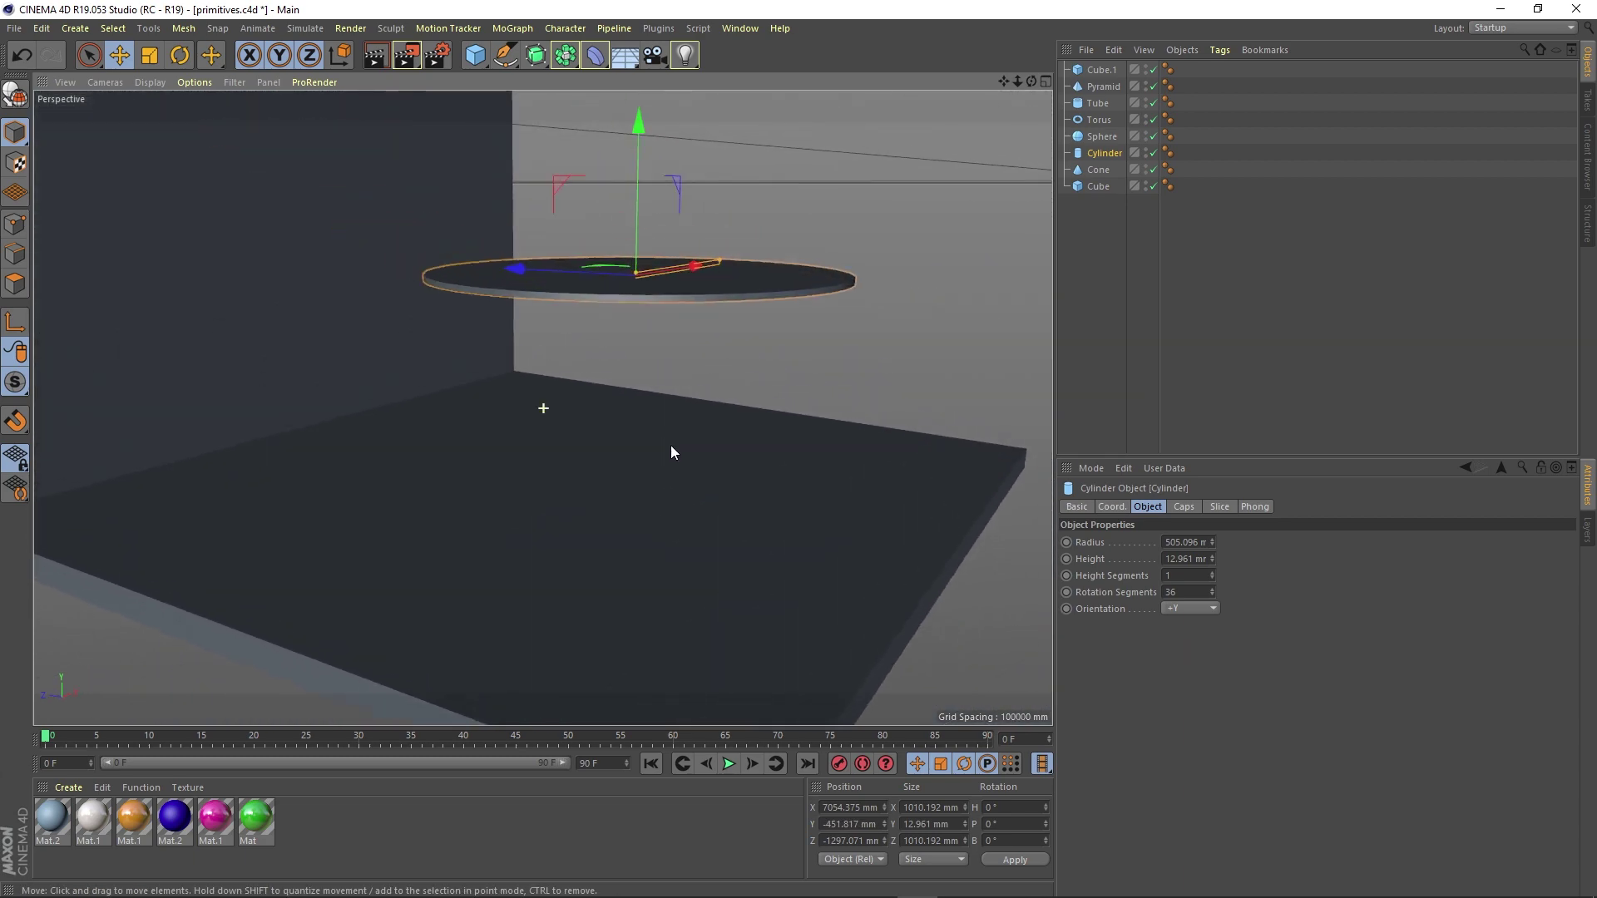
{"action": "left_click_drag", "start_coordinate": [551, 268], "coordinate": [503, 259]}
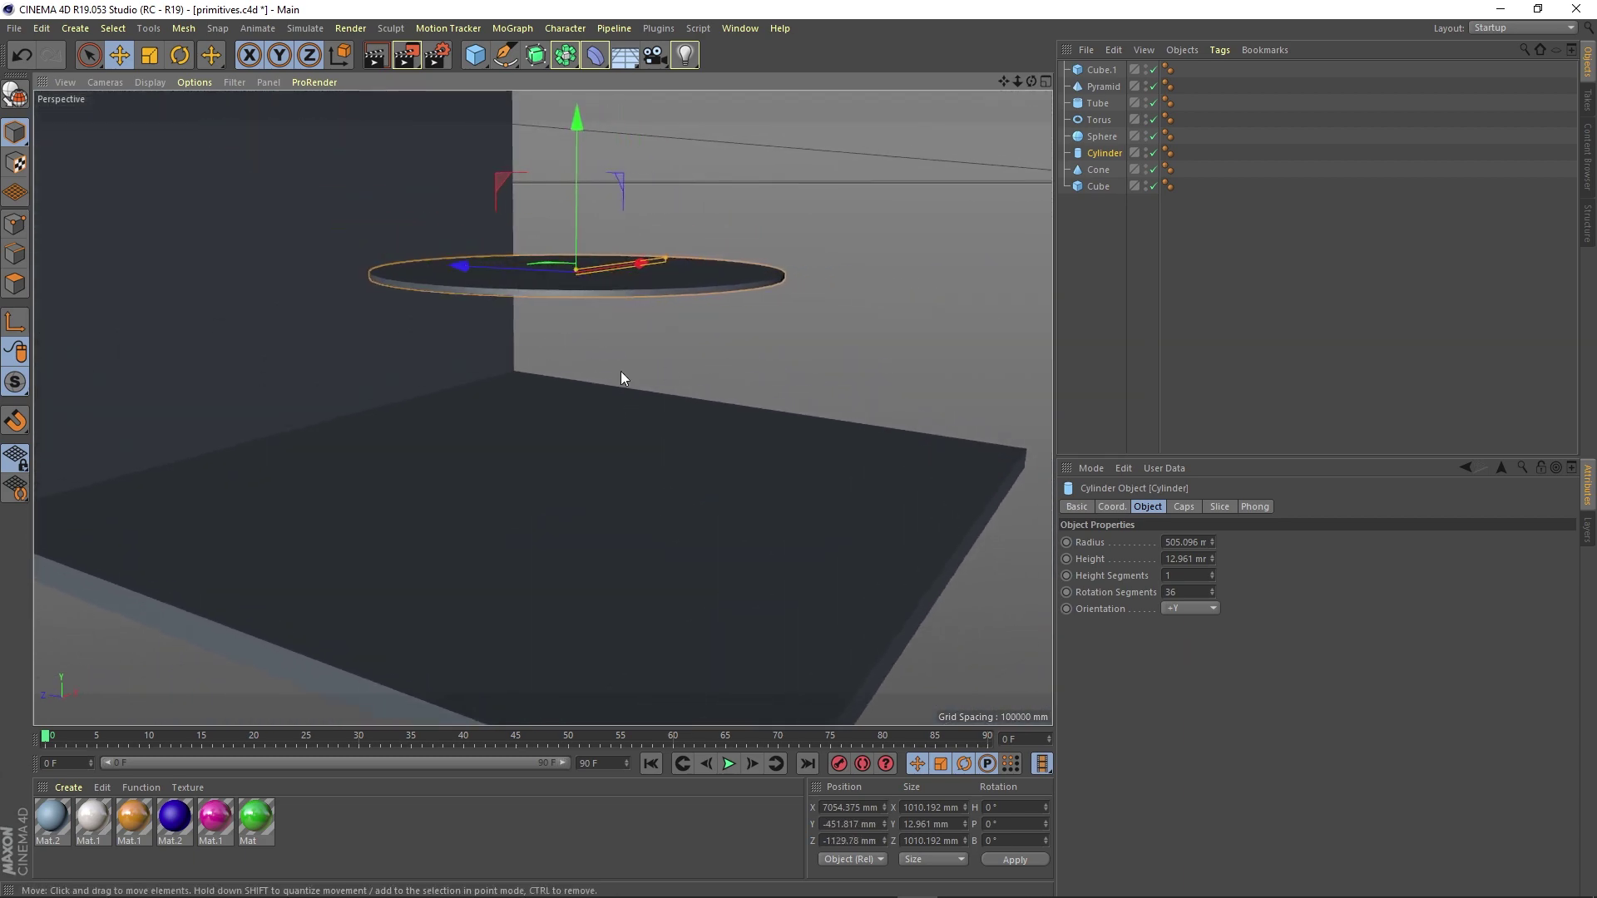
{"action": "mouse_move", "coordinate": [630, 285]}
{"action": "left_mouse_down", "text": "alt"}
{"action": "mouse_move", "coordinate": [552, 303]}
{"action": "mouse_move", "coordinate": [596, 280]}
{"action": "mouse_move", "coordinate": [545, 290]}
{"action": "mouse_move", "coordinate": [590, 302]}
{"action": "left_mouse_up", "text": "alt"}
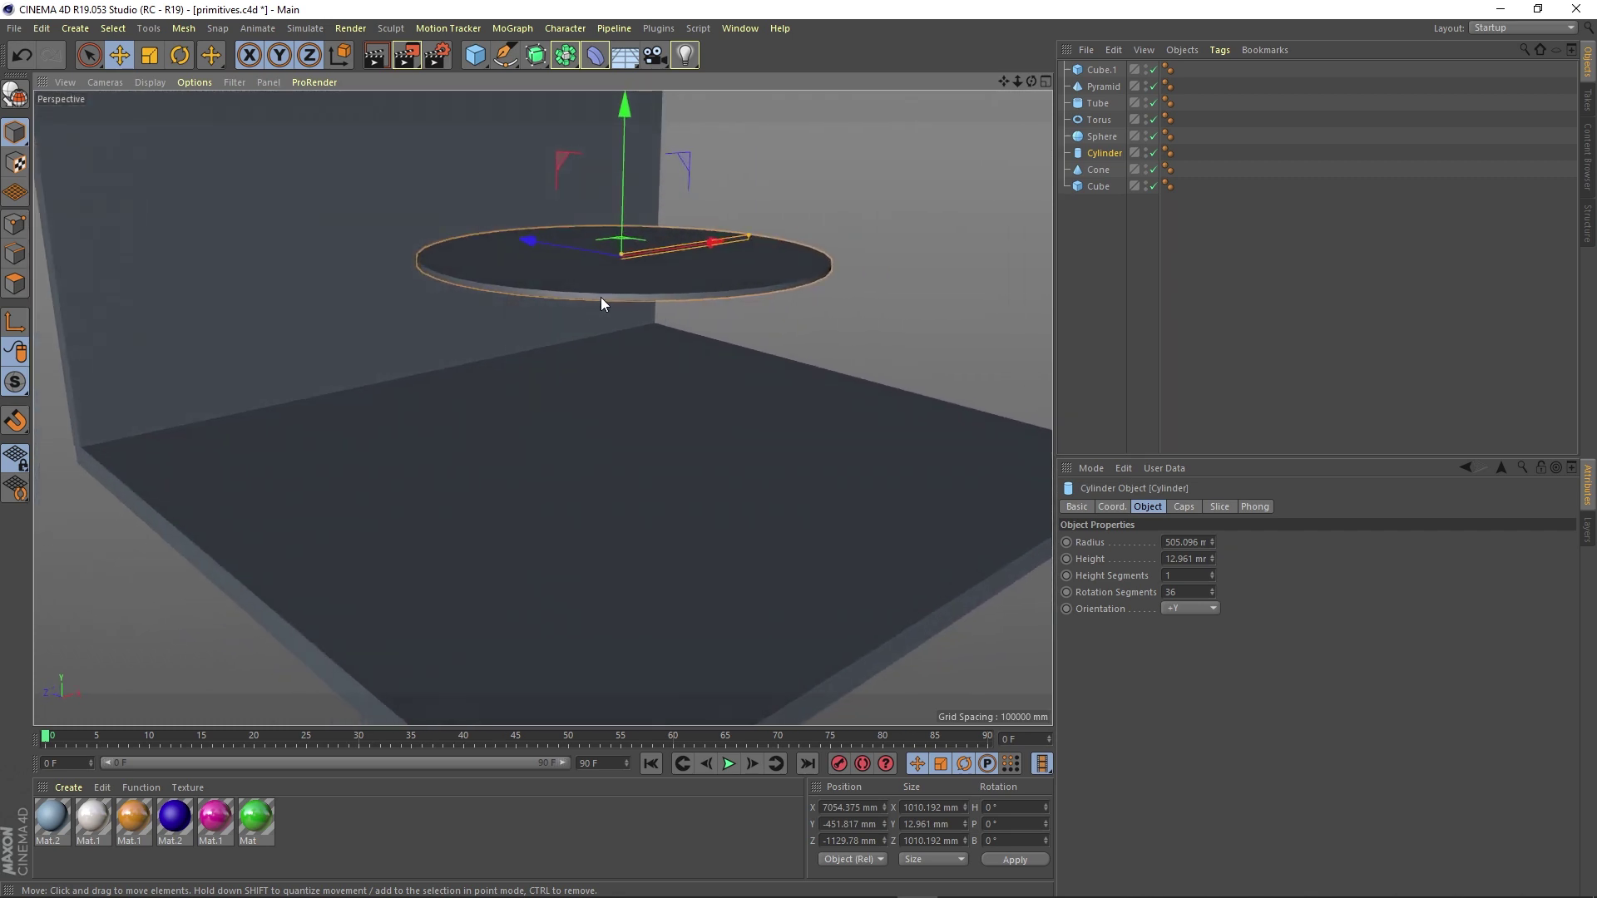
{"action": "left_click", "coordinate": [476, 55]}
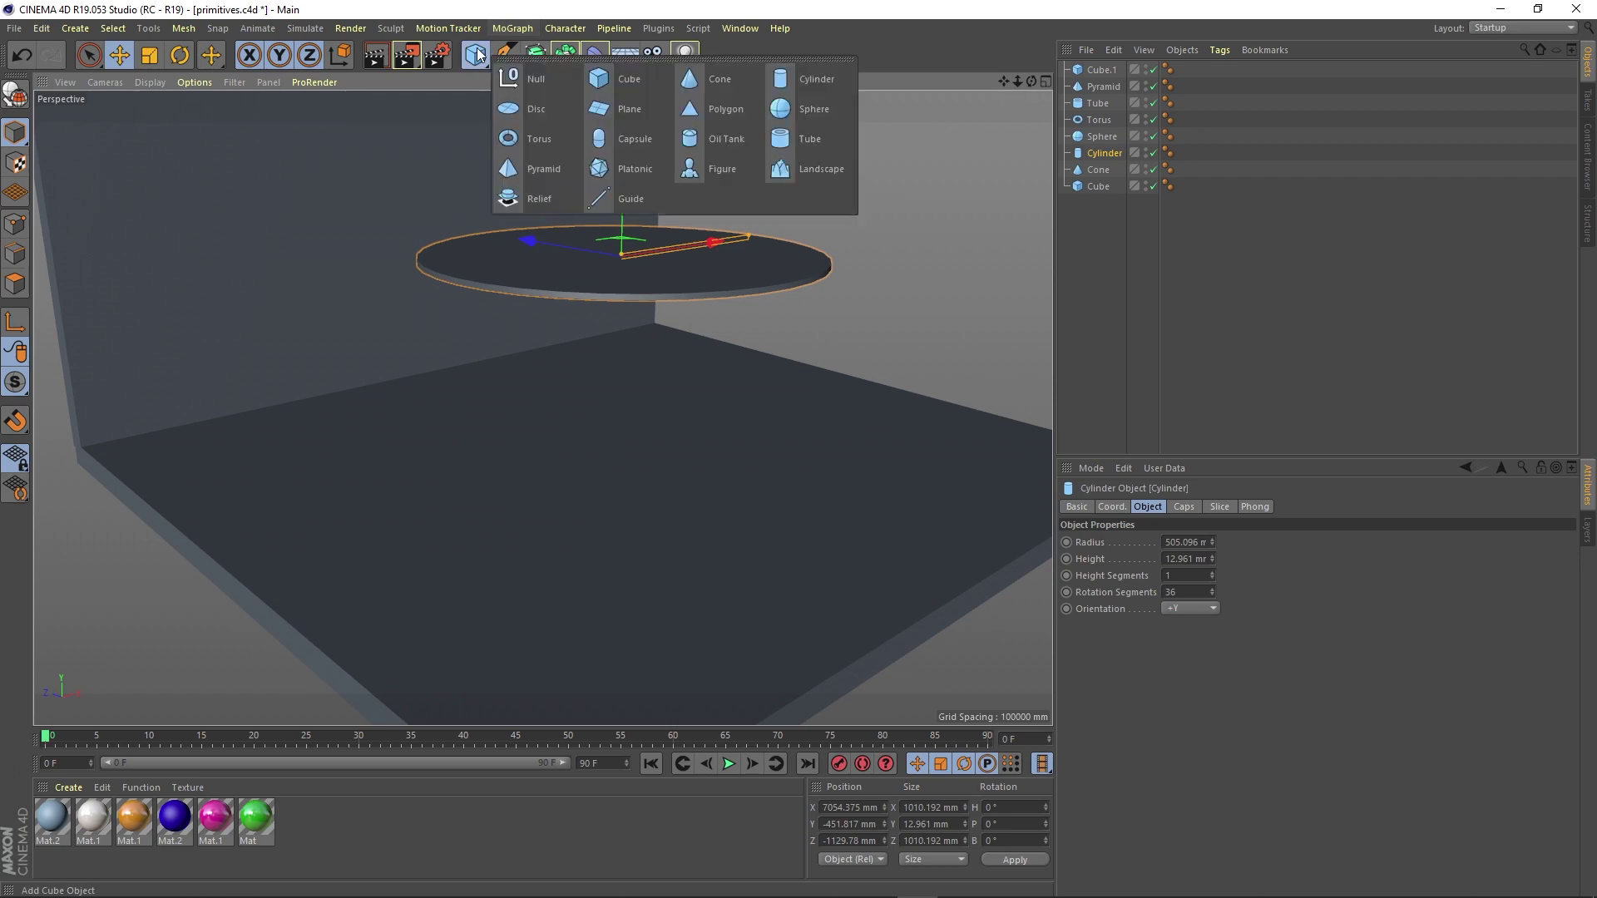
Step: Add a new cylinder and position it under the disc in front of the wall
{"action": "left_click", "coordinate": [828, 73]}
{"action": "left_click_drag", "start_coordinate": [743, 421], "coordinate": [416, 308], "text": "alt"}
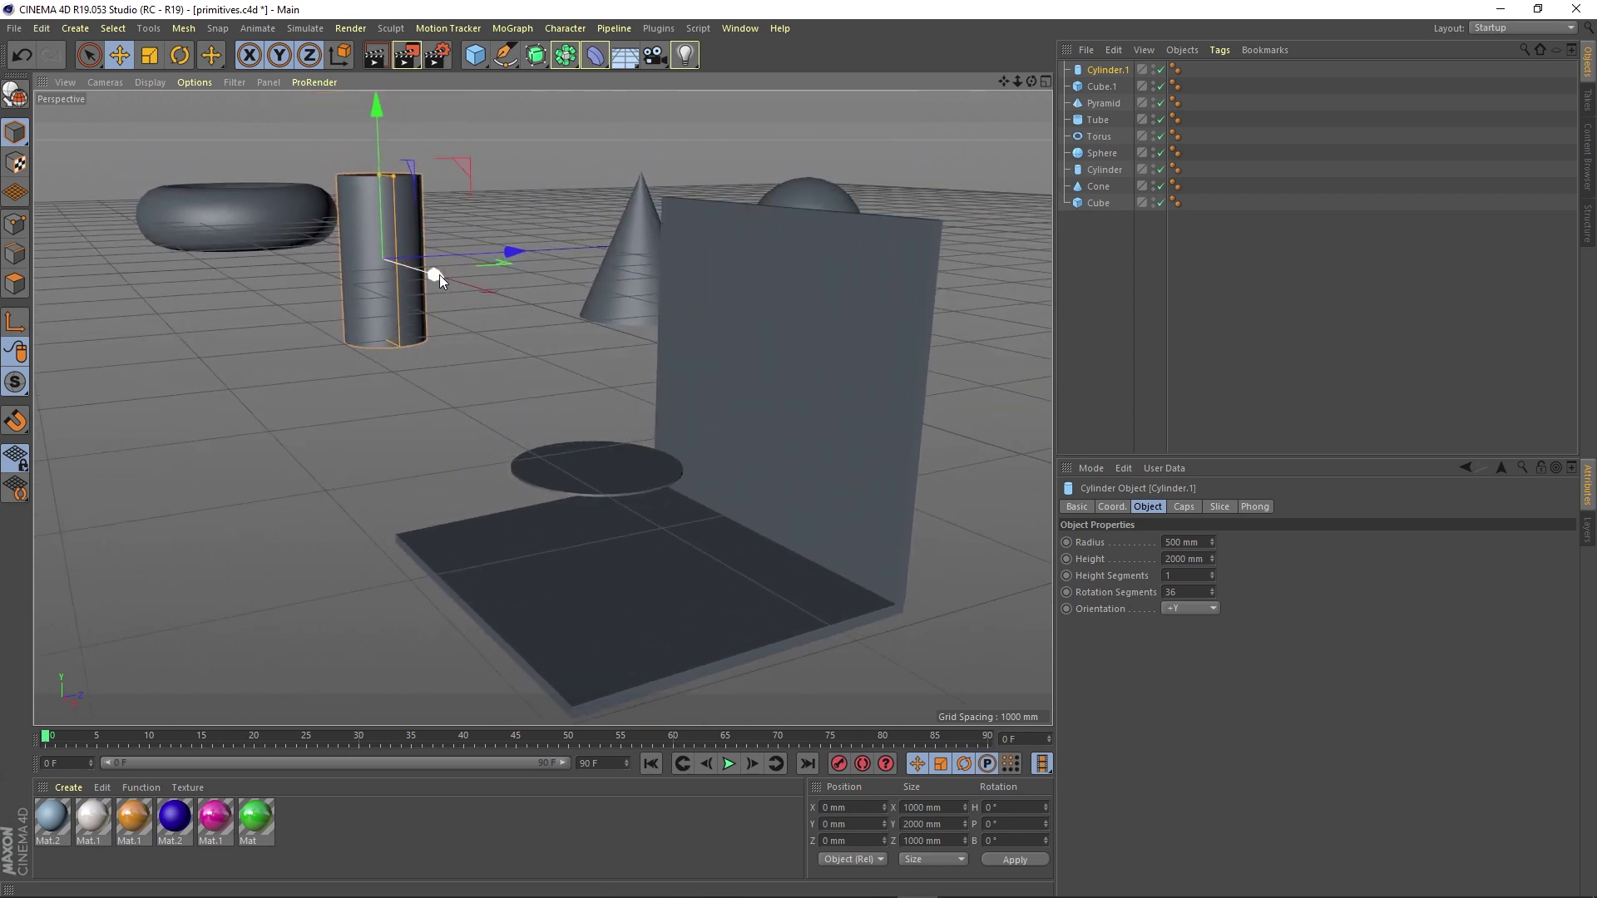
{"action": "left_click_drag", "start_coordinate": [434, 275], "coordinate": [826, 467]}
{"action": "left_click_drag", "start_coordinate": [855, 358], "coordinate": [712, 401]}
{"action": "left_click_drag", "start_coordinate": [518, 529], "coordinate": [741, 545], "text": "alt"}
{"action": "scroll", "coordinate": [517, 341], "scroll_direction": "up", "scroll_amount": 2}
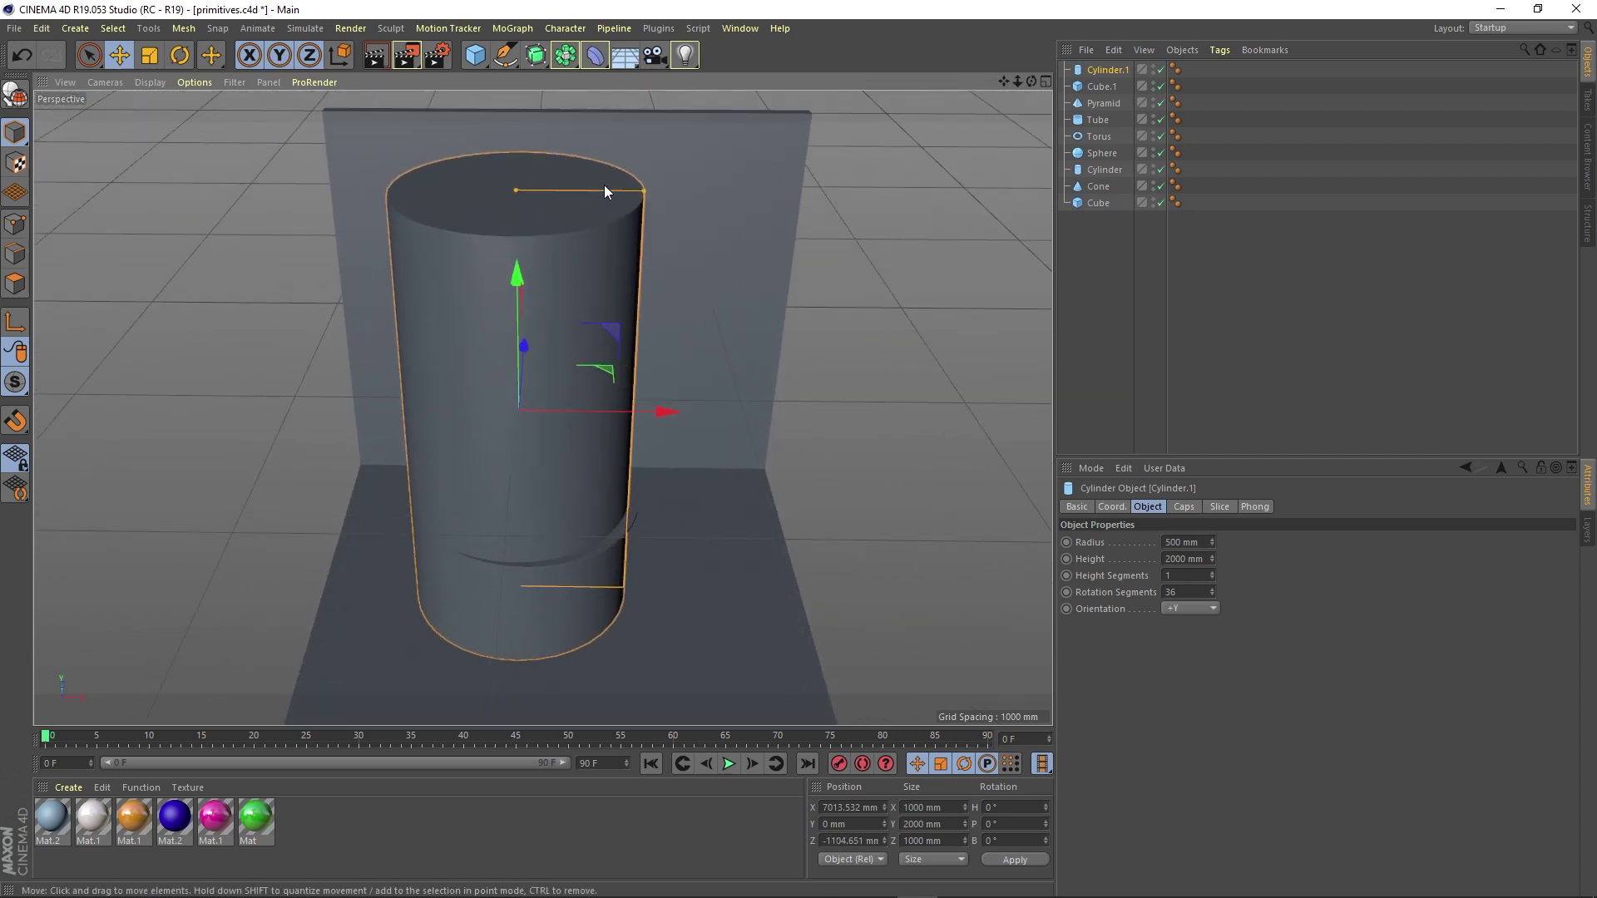
Step: Slim the new cylinder to about 26 mm radius and lower it beneath the disc as a leg
{"action": "left_click_drag", "start_coordinate": [644, 188], "coordinate": [530, 483]}
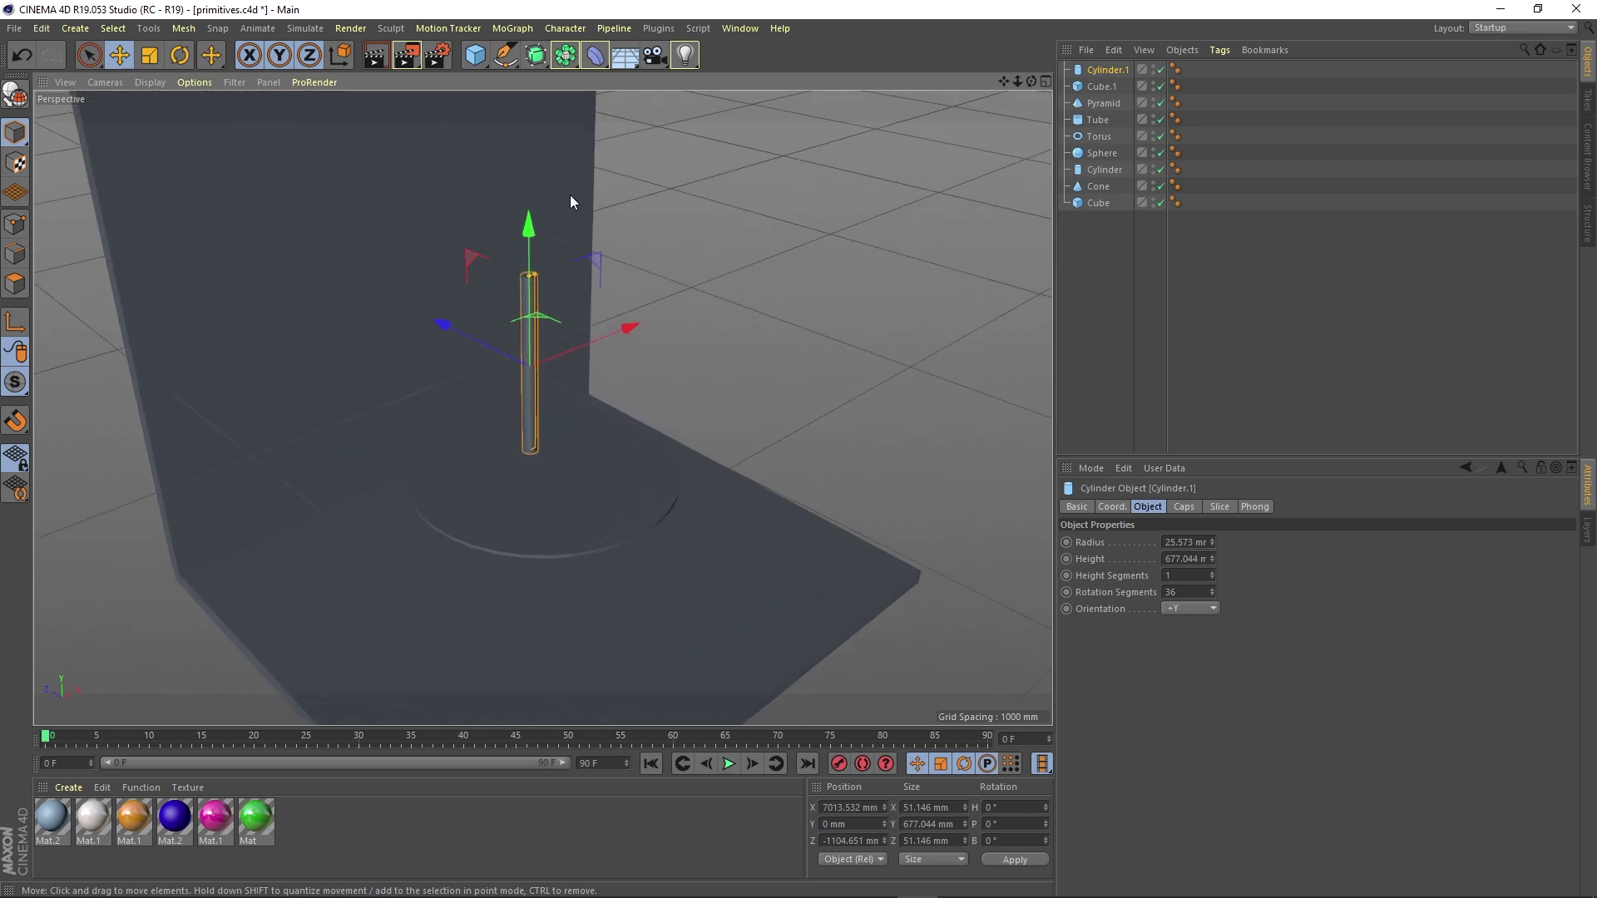
{"action": "left_click_drag", "start_coordinate": [528, 223], "coordinate": [528, 351]}
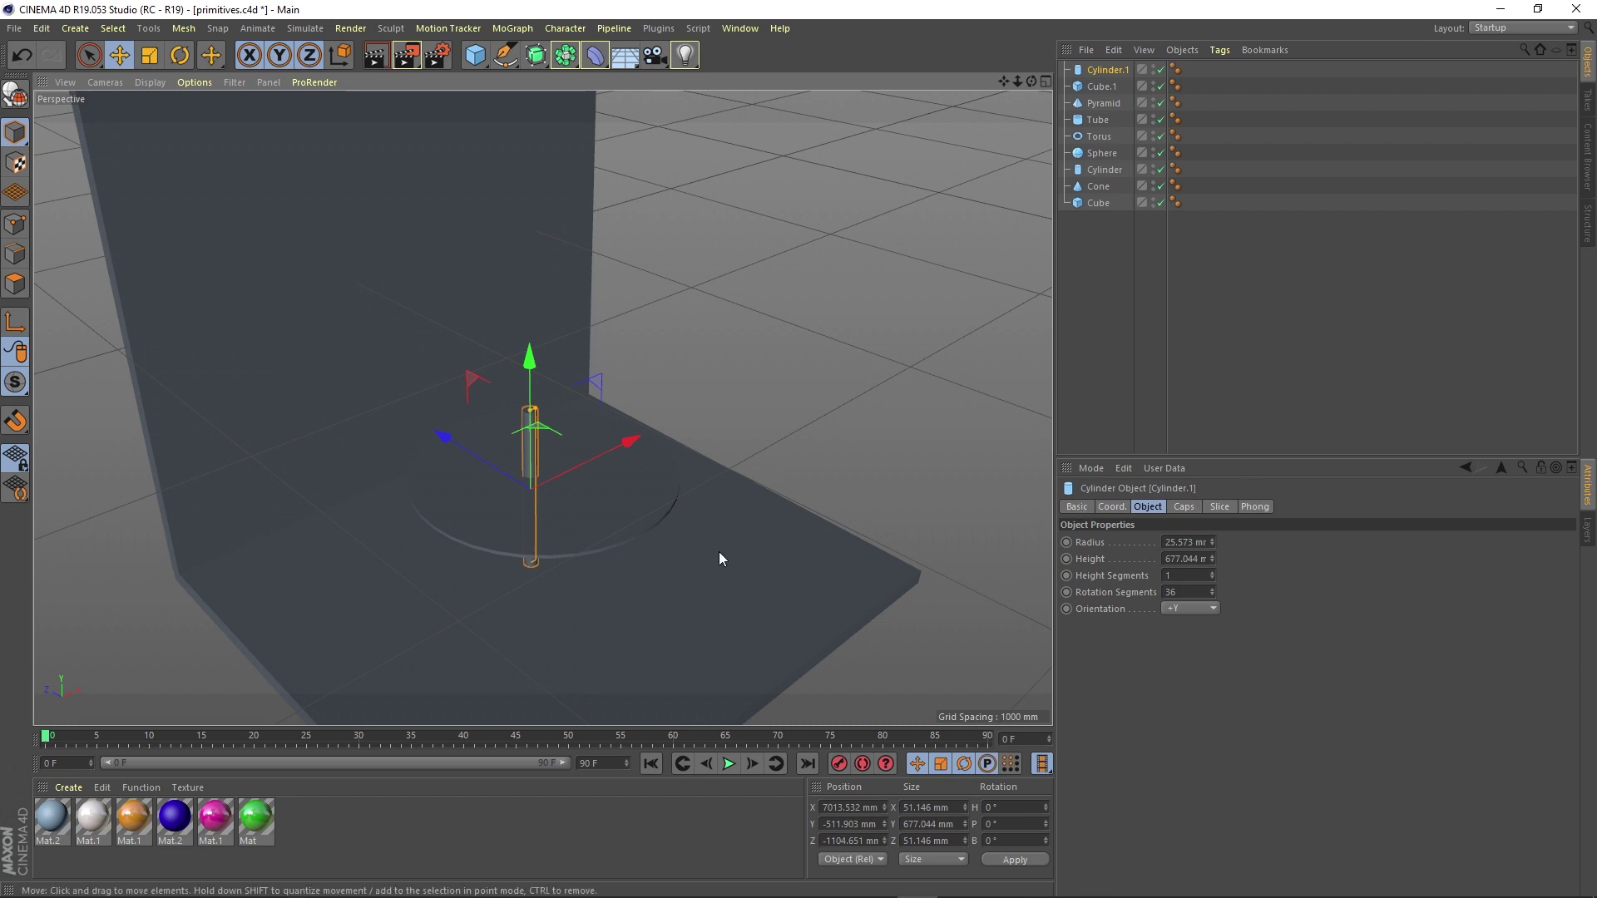
{"action": "left_click_drag", "start_coordinate": [708, 572], "coordinate": [547, 496], "text": "alt"}
{"action": "left_click_drag", "start_coordinate": [572, 156], "coordinate": [641, 322]}
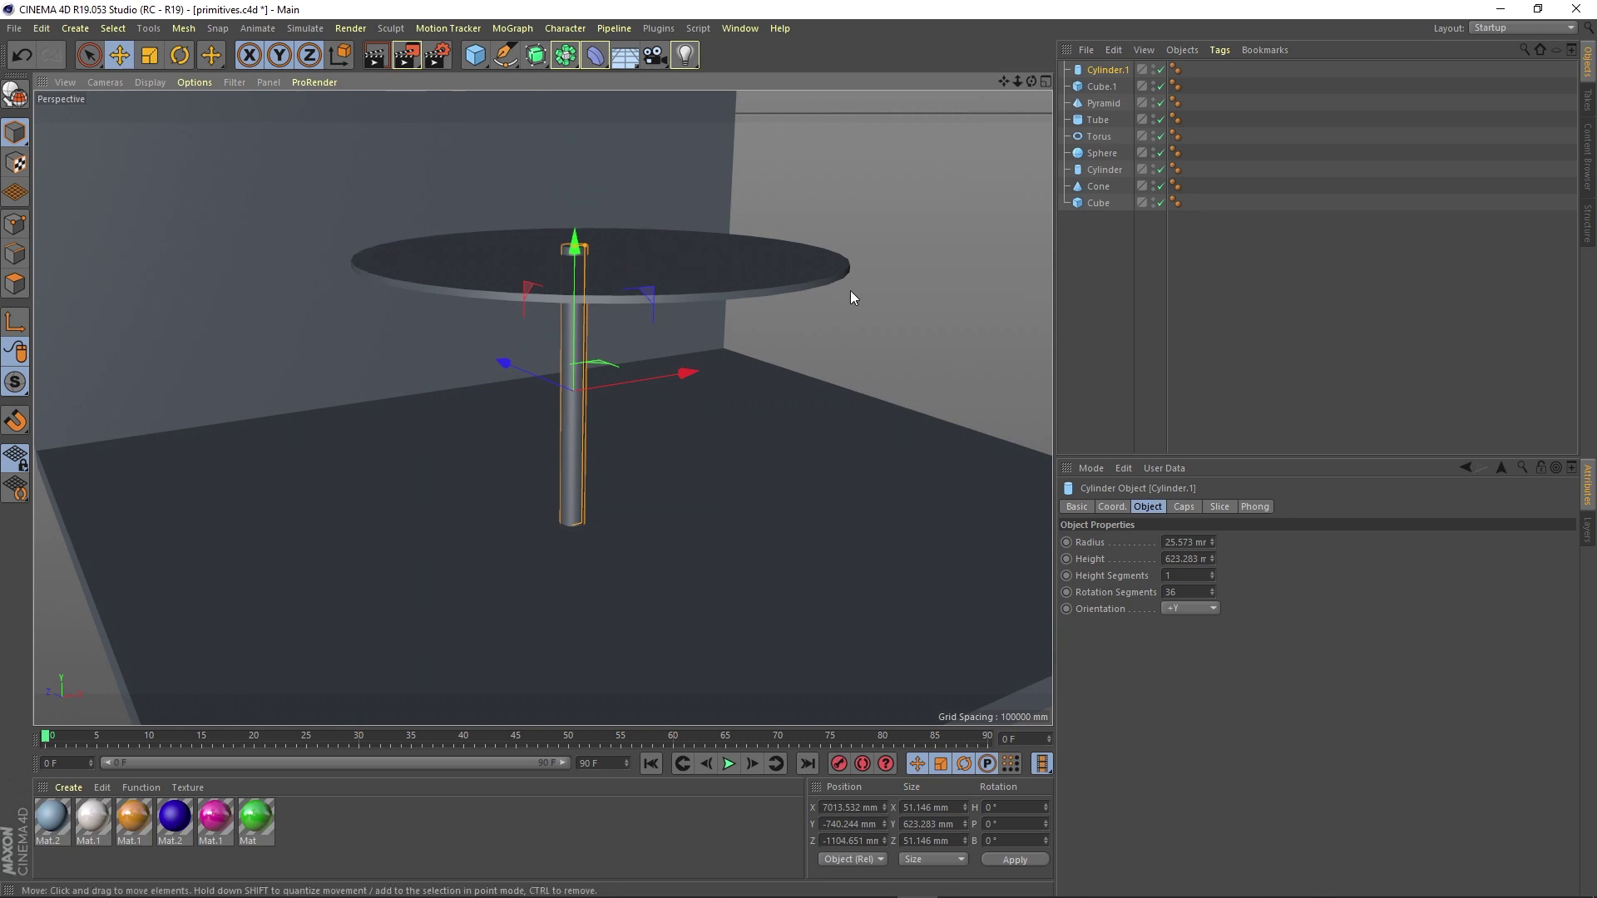
Step: Shorten the leg to about 509 mm, lower the disc onto it, and show four viewports
{"action": "left_click_drag", "start_coordinate": [659, 241], "coordinate": [583, 324], "text": "alt"}
{"action": "left_click_drag", "start_coordinate": [580, 215], "coordinate": [583, 328]}
{"action": "left_click", "coordinate": [597, 231]}
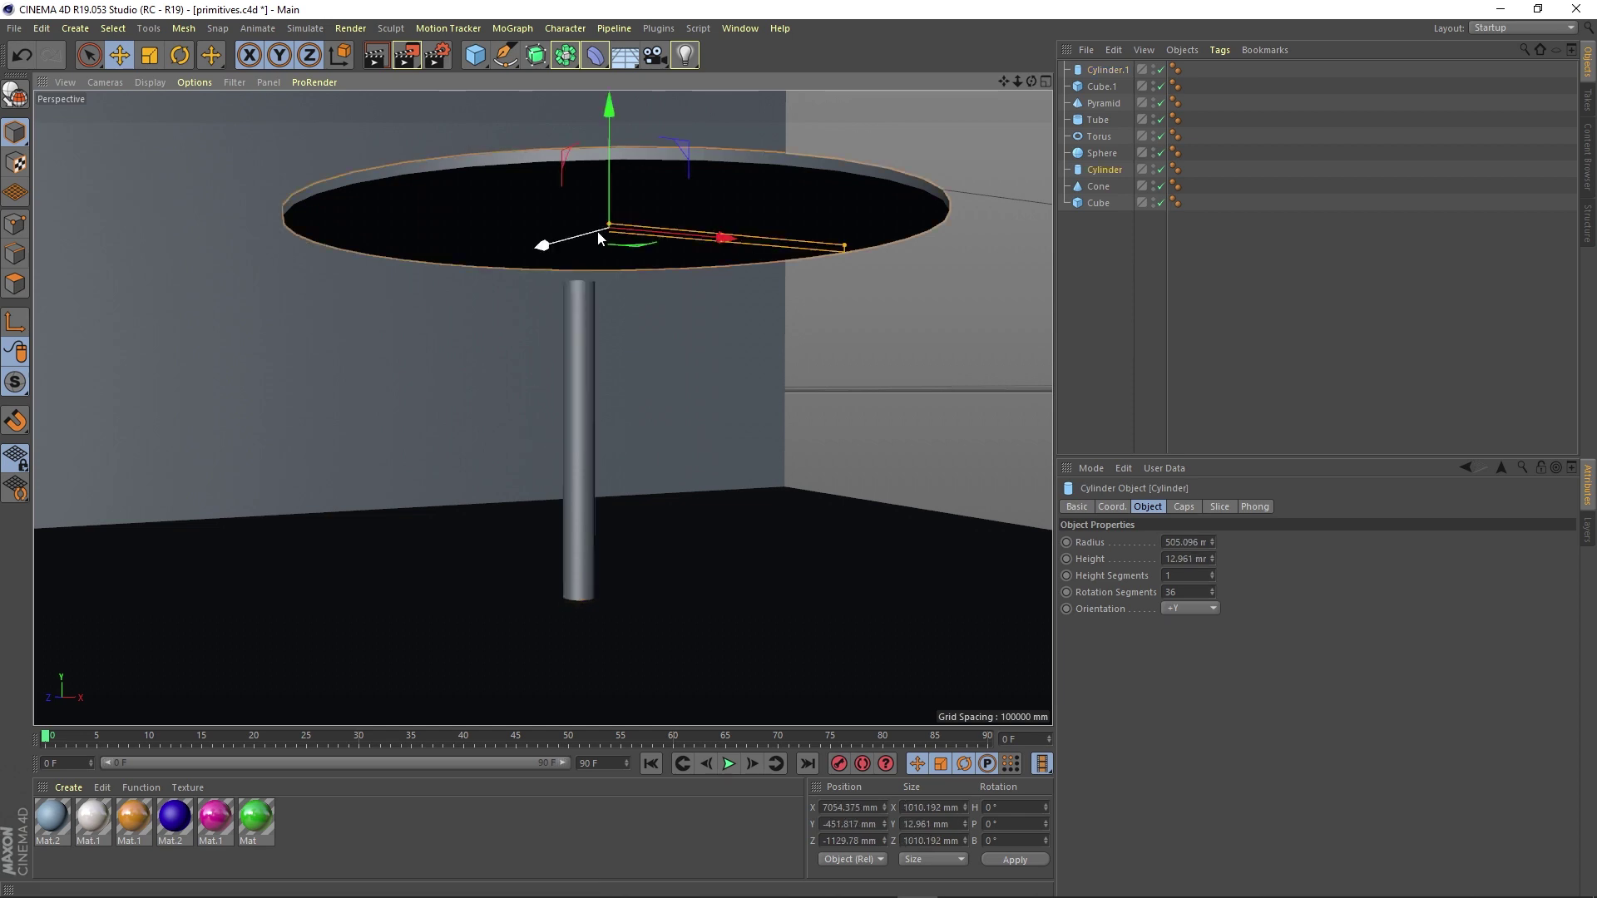
{"action": "left_click_drag", "start_coordinate": [612, 192], "coordinate": [616, 235]}
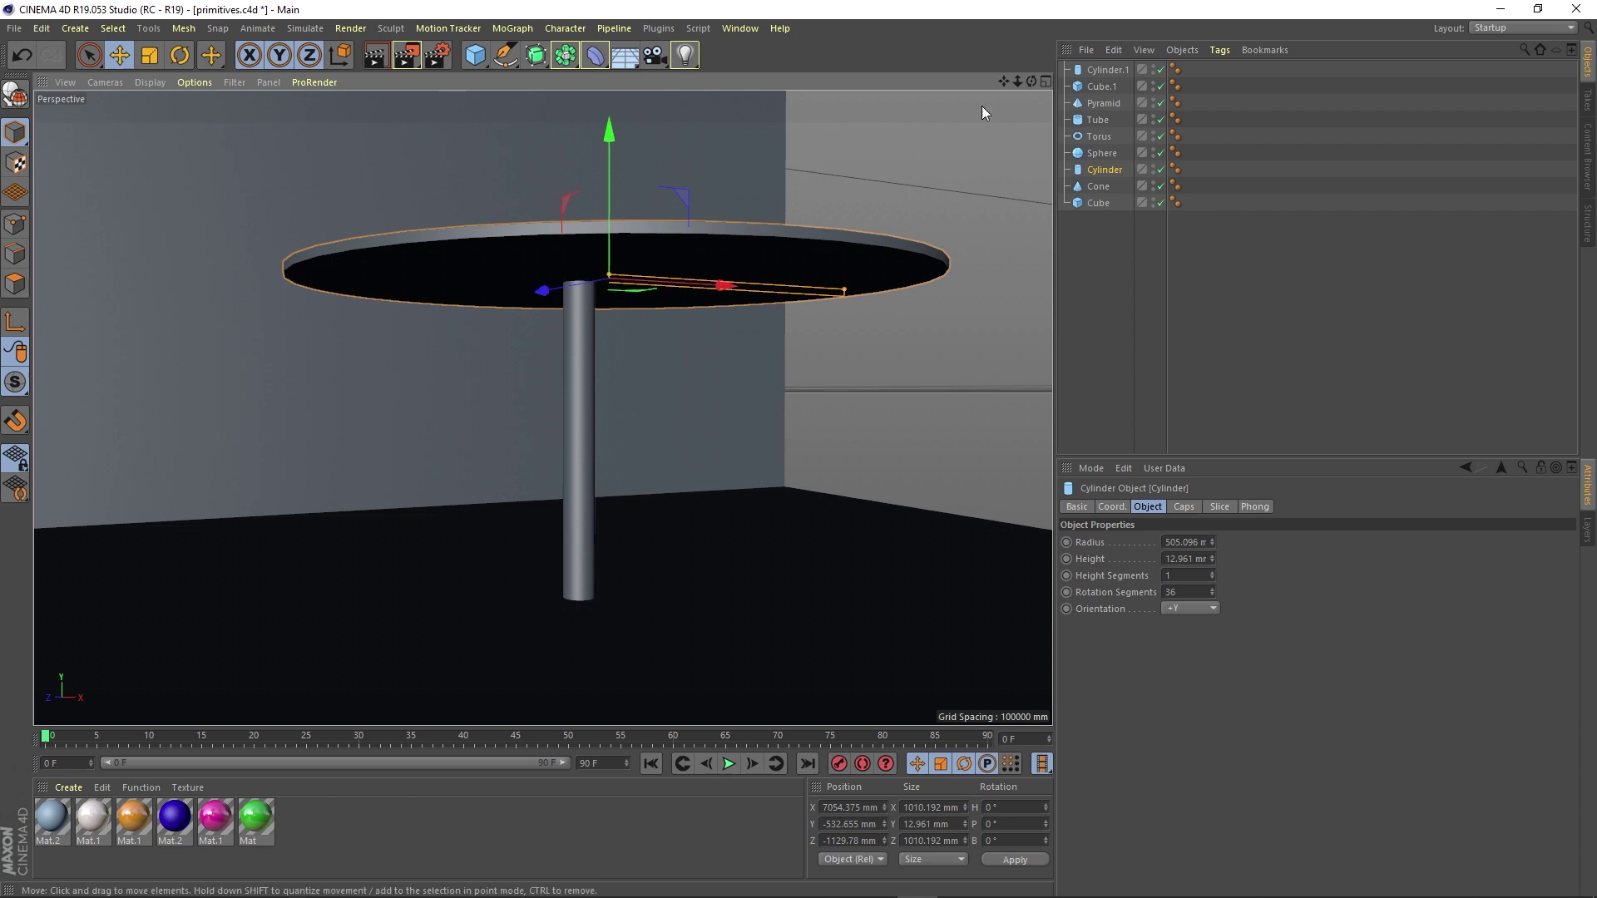
{"action": "left_click", "coordinate": [1045, 82]}
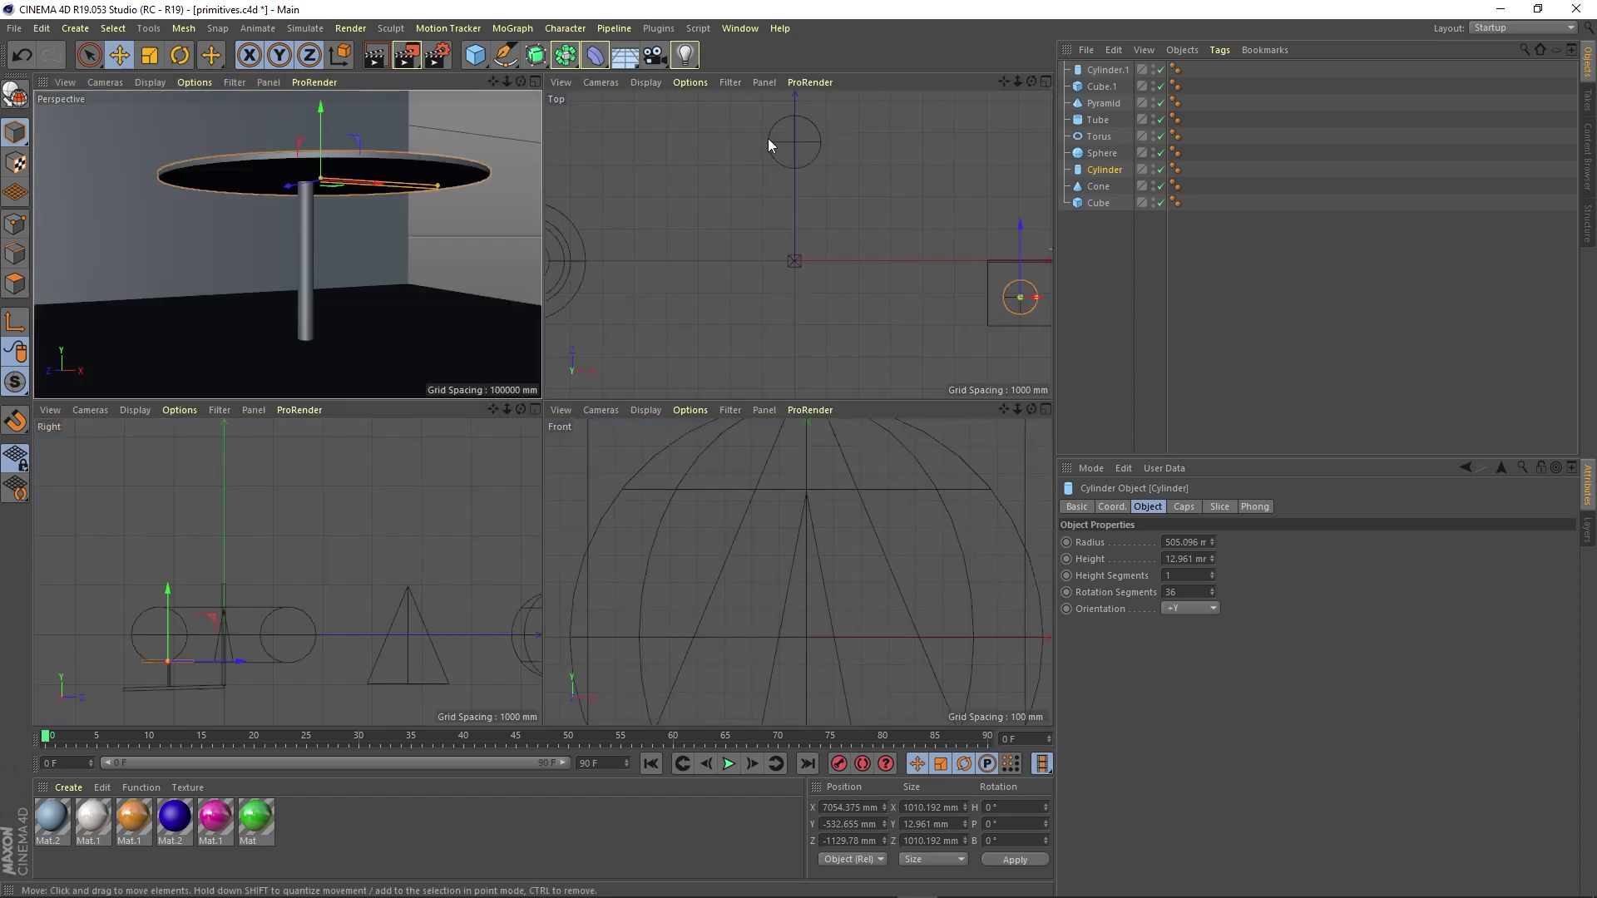
Step: Maximize the Top view and zoom in centred on the tabletop circle
{"action": "left_click", "coordinate": [1046, 82]}
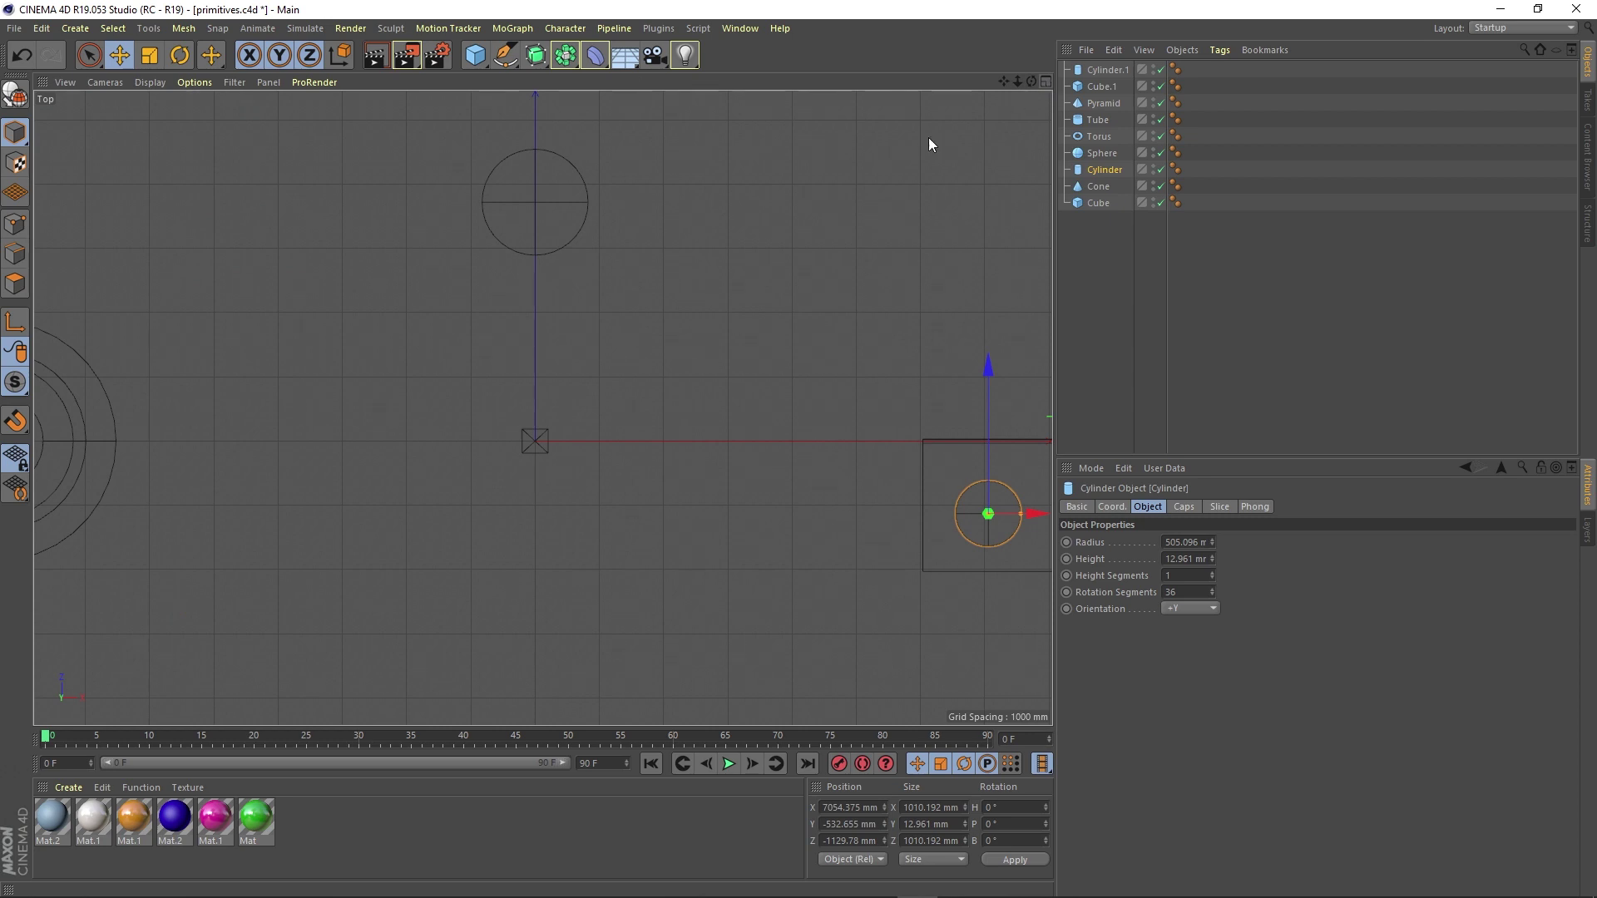
{"action": "middle_click_drag", "start_coordinate": [853, 487], "coordinate": [383, 367], "text": "alt"}
{"action": "scroll", "coordinate": [534, 393], "scroll_direction": "up", "scroll_amount": 2}
{"action": "scroll", "coordinate": [465, 415], "scroll_direction": "up", "scroll_amount": 6}
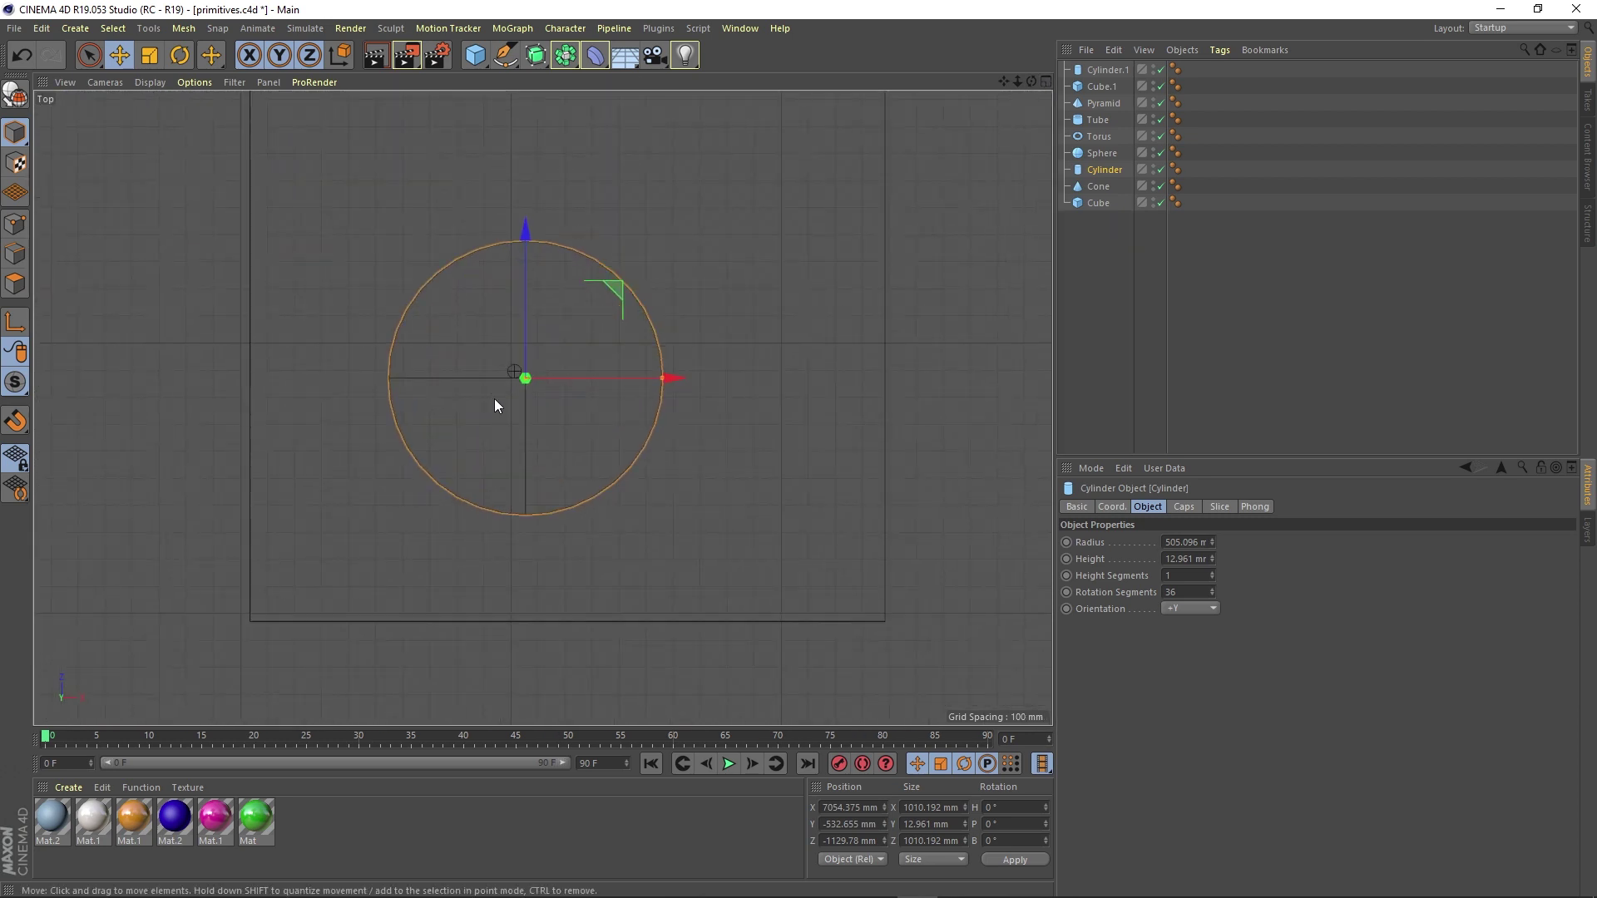
{"action": "middle_click_drag", "start_coordinate": [483, 402], "coordinate": [577, 407], "text": "alt"}
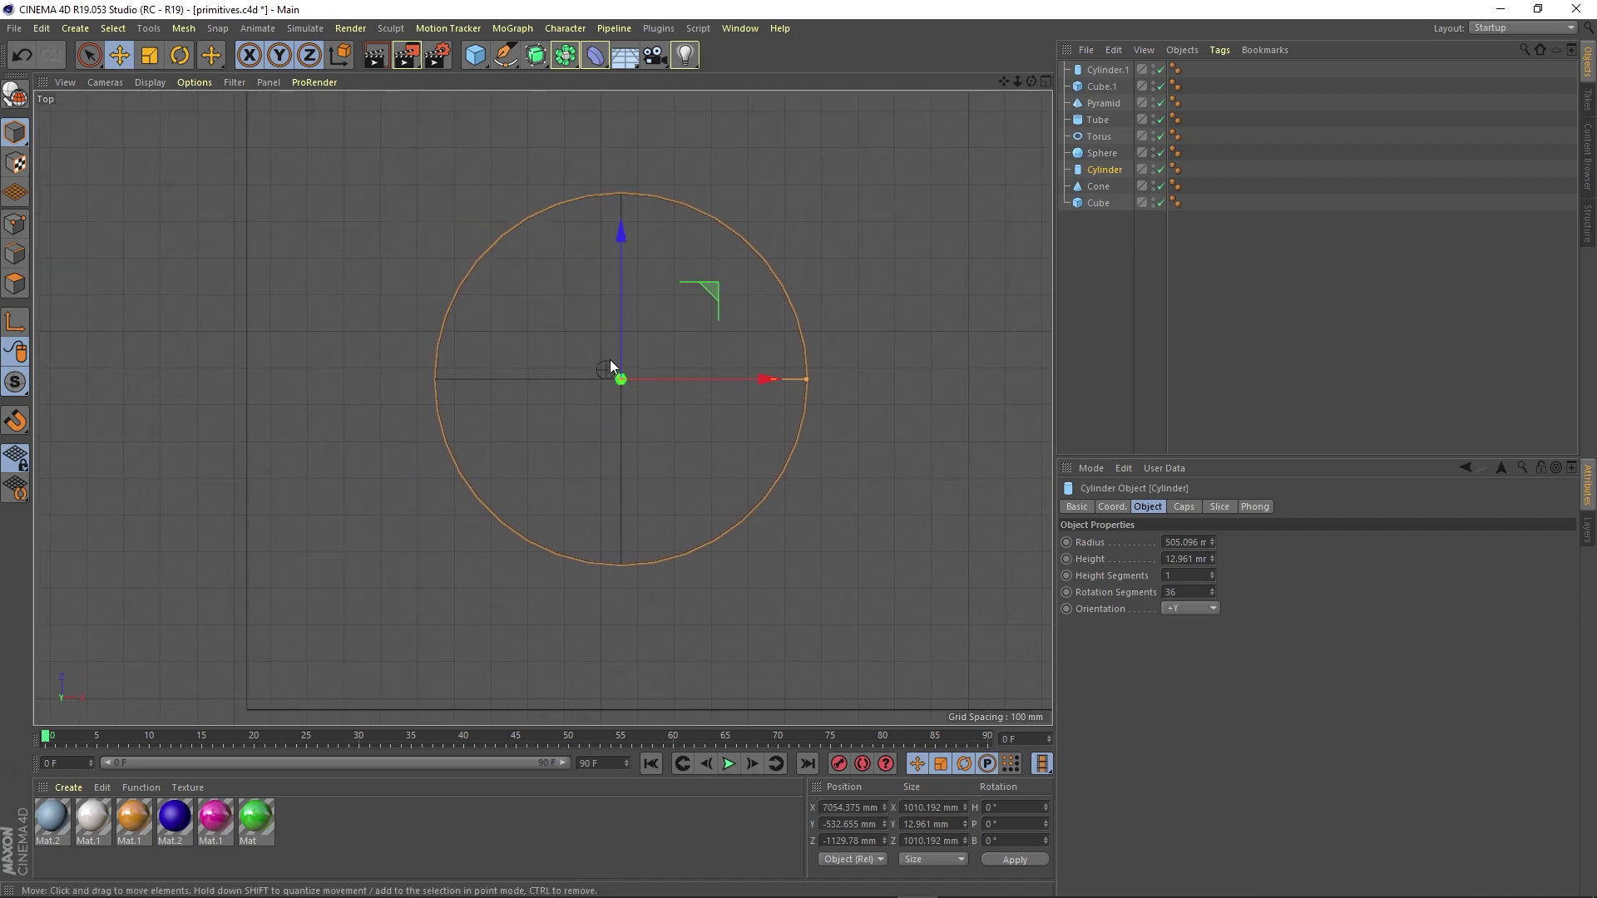
Step: Move Cylinder.1 to the tabletop's left edge and place a copy, Cylinder.2, at the right edge
{"action": "left_click", "coordinate": [1110, 71]}
{"action": "scroll", "coordinate": [652, 360], "scroll_direction": "up", "scroll_amount": 2}
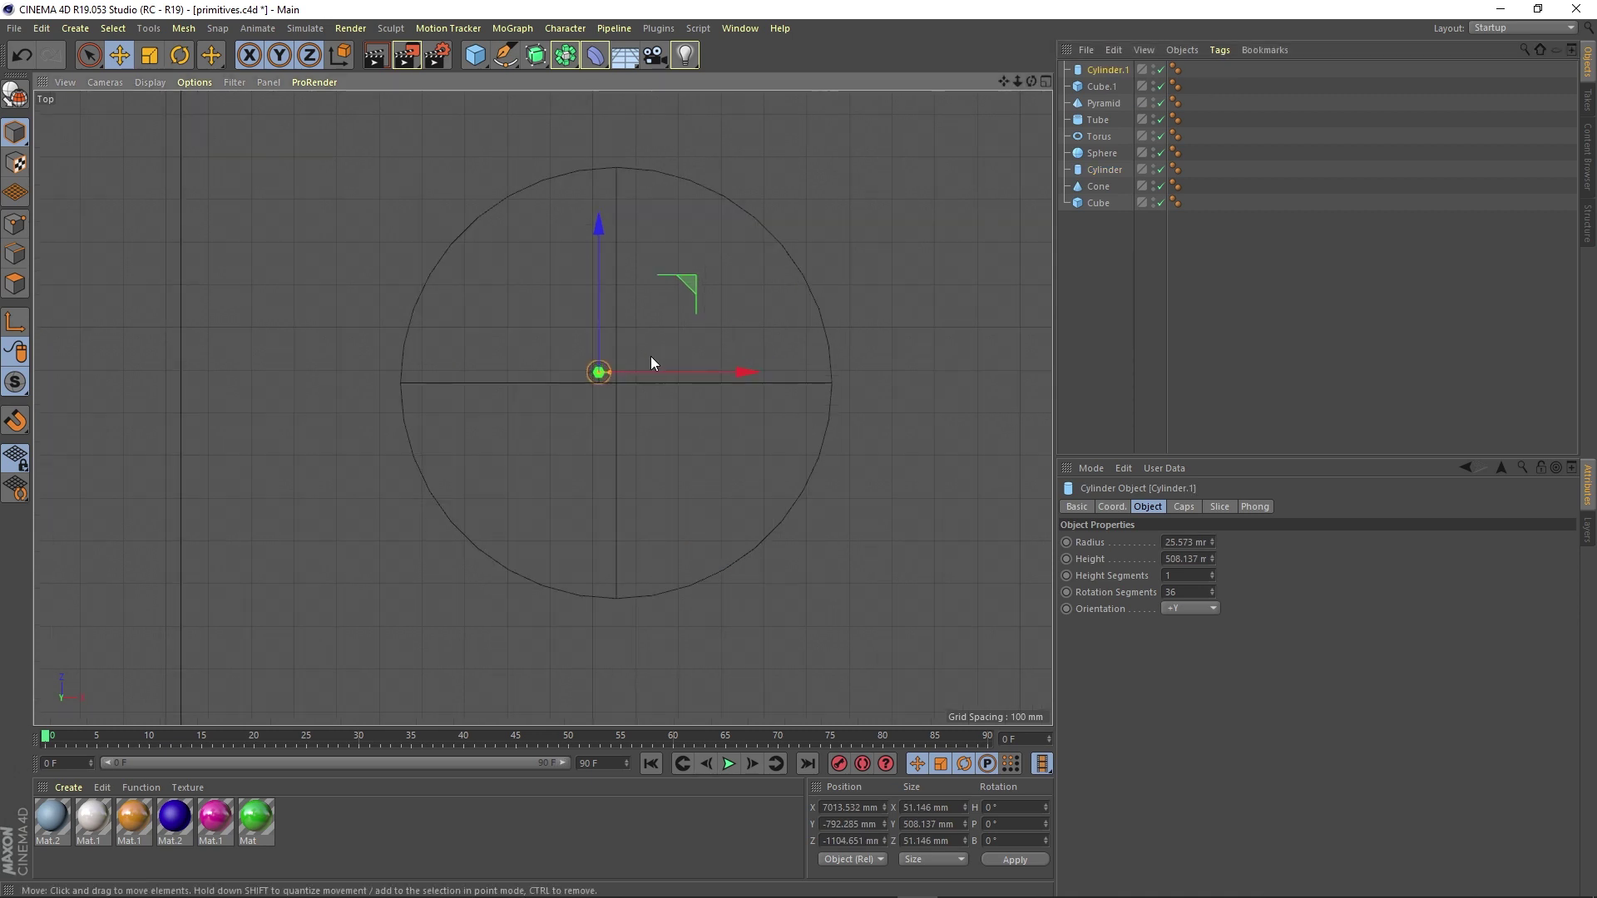
{"action": "left_click_drag", "start_coordinate": [741, 371], "coordinate": [573, 372]}
{"action": "left_click_drag", "start_coordinate": [431, 235], "coordinate": [428, 236]}
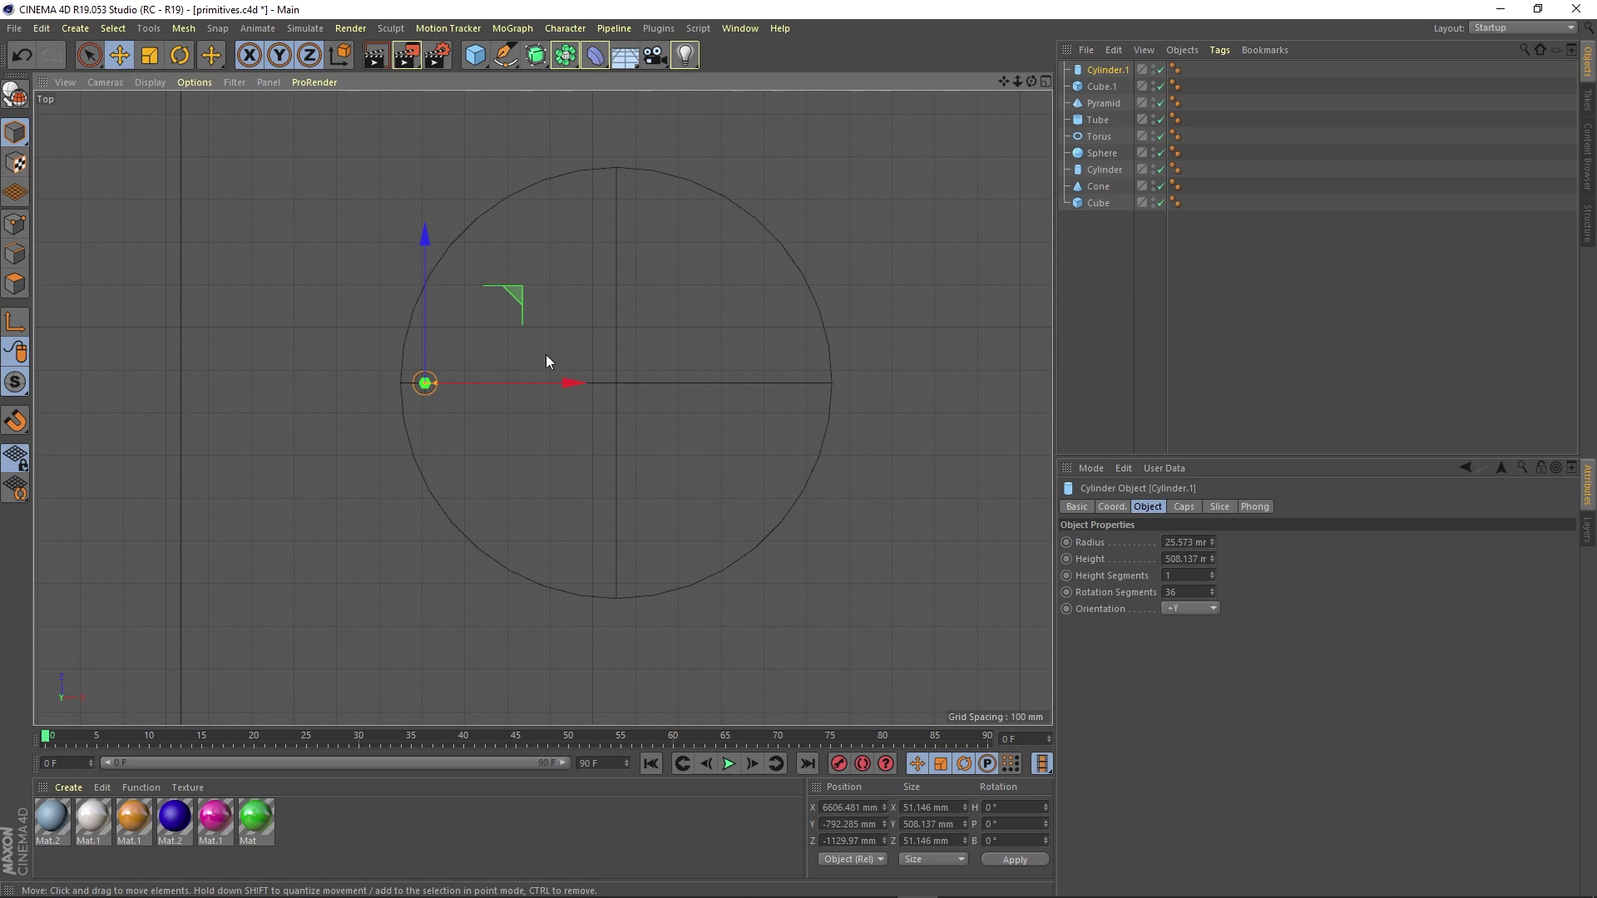
{"action": "left_click_drag", "start_coordinate": [573, 384], "coordinate": [955, 391], "text": "ctrl"}
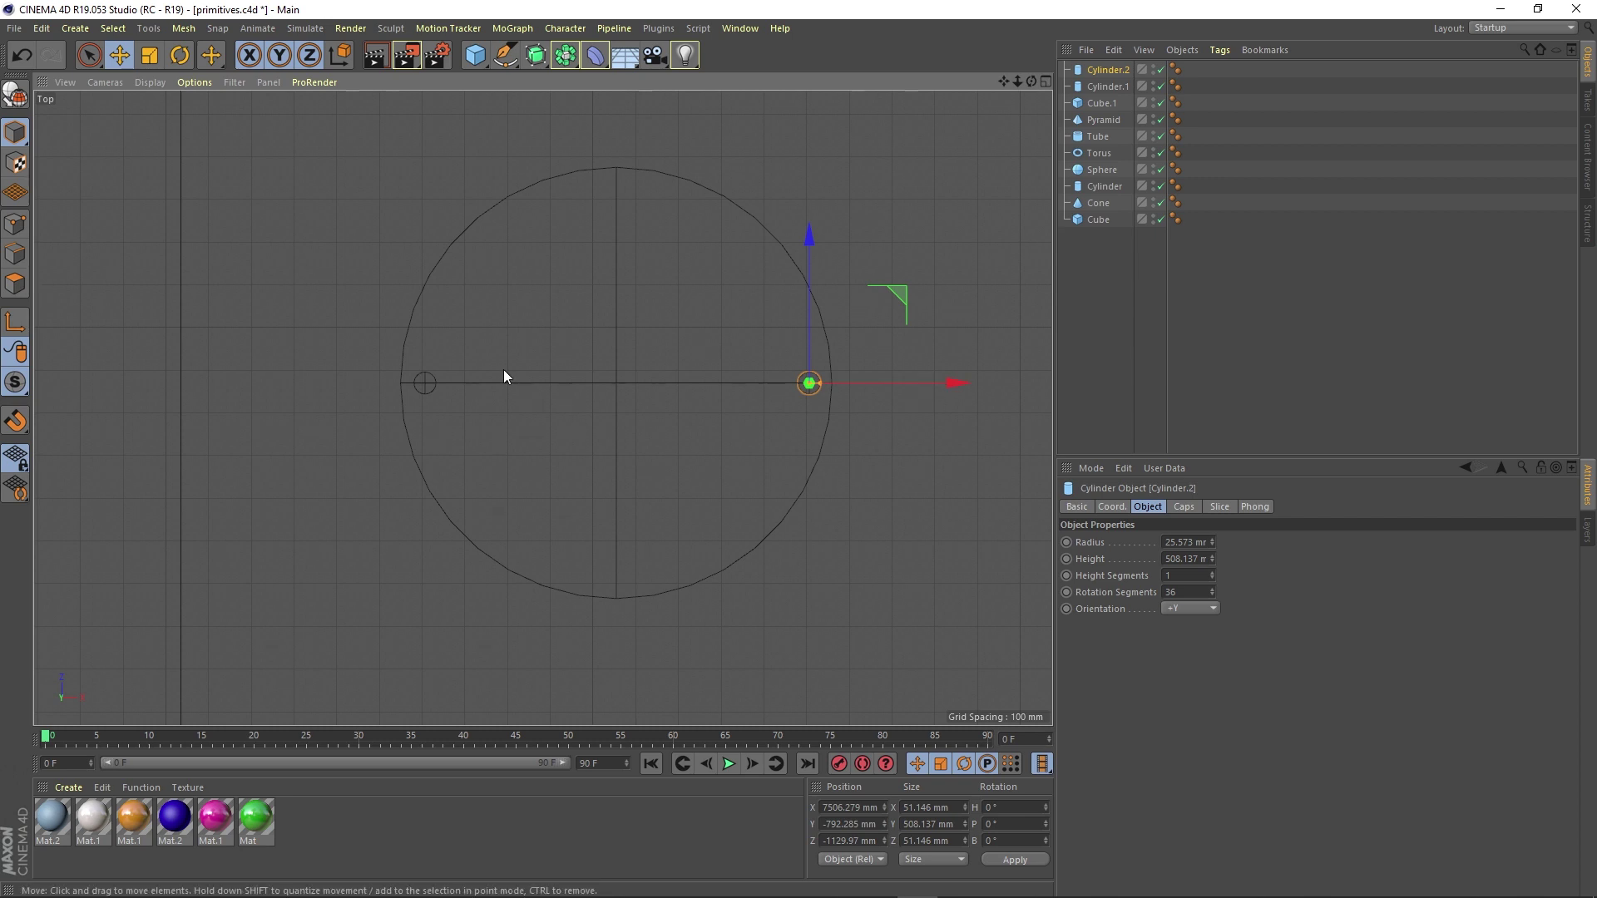
Step: Select legs Cylinder.1 and Cylinder.2 and paste a duplicate of both
{"action": "left_click", "coordinate": [1108, 87]}
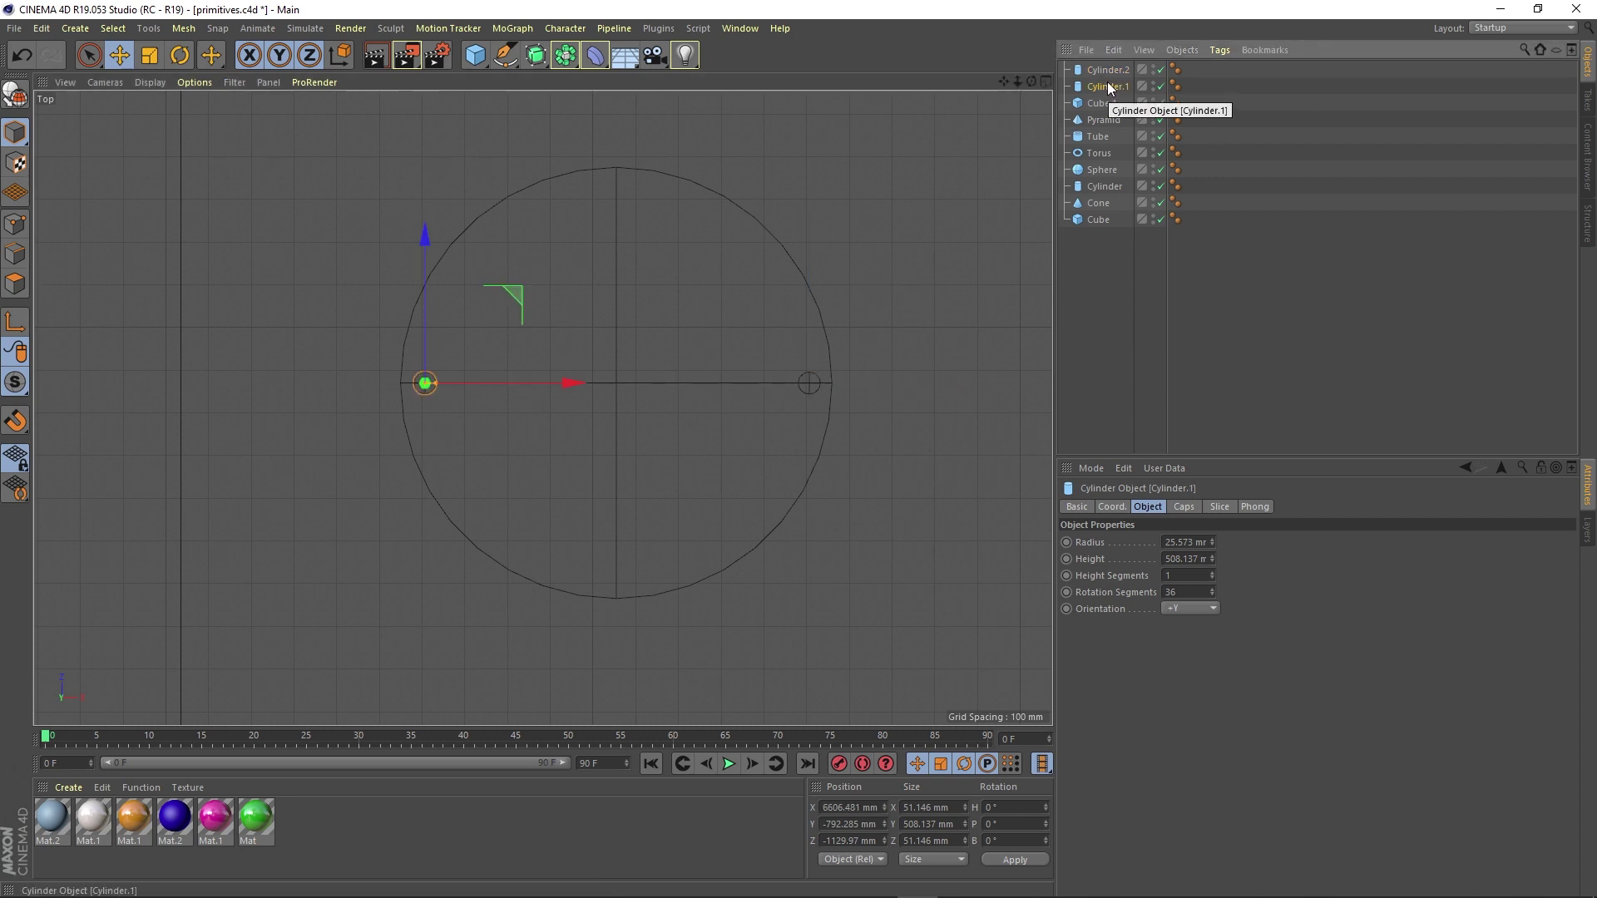
{"action": "left_click", "coordinate": [1107, 70], "text": "ctrl"}
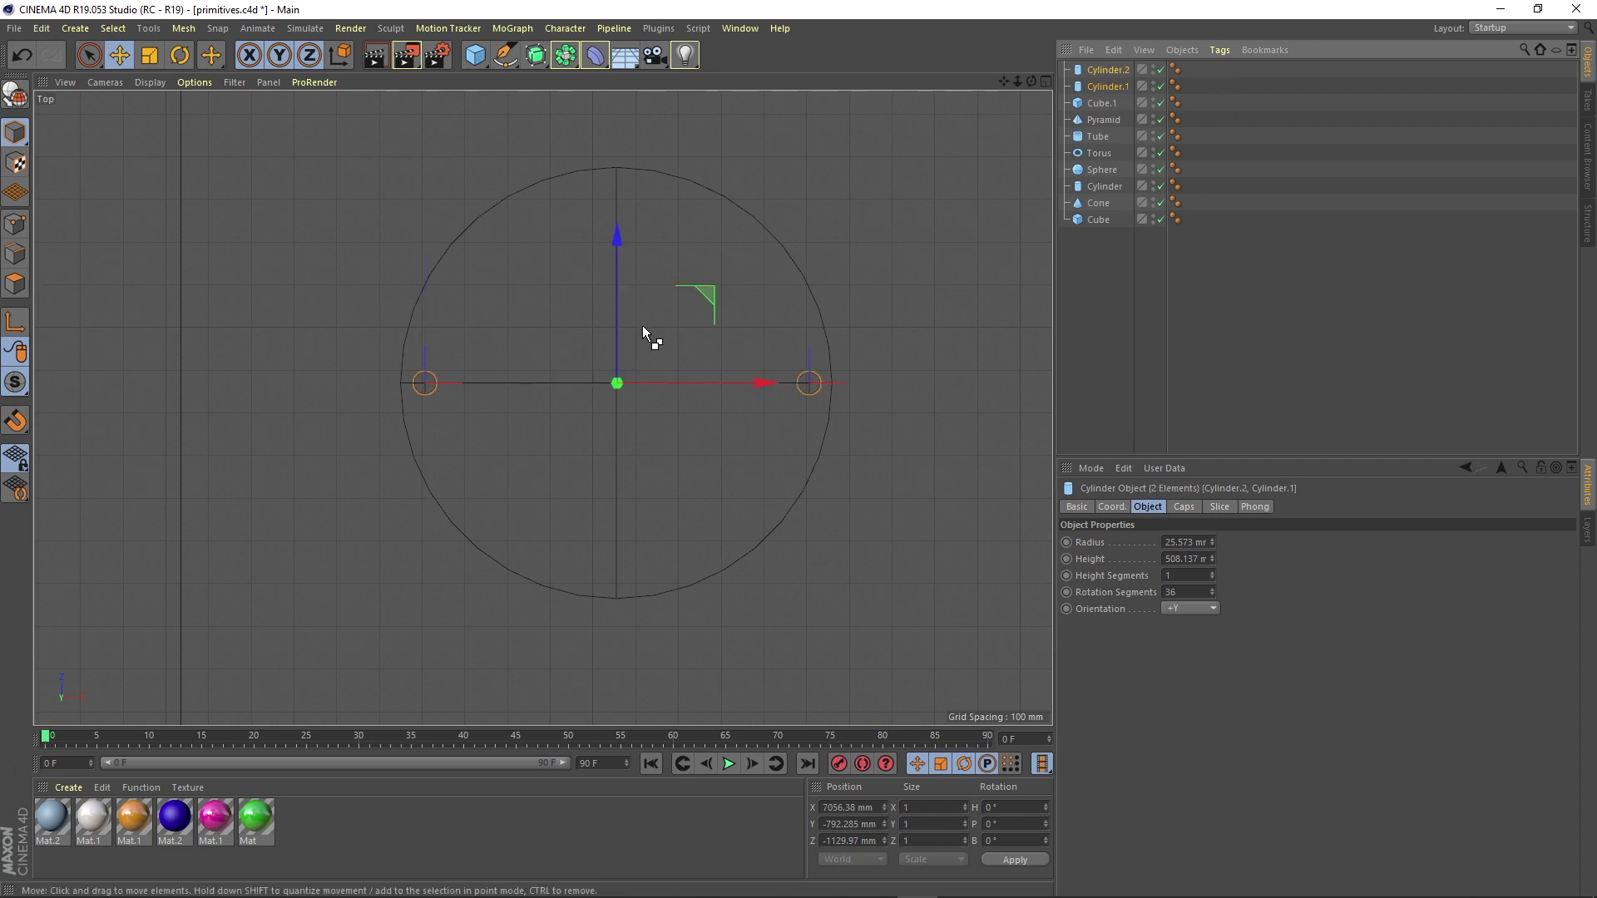
{"action": "key", "text": "ctrl+c"}
{"action": "key", "text": "ctrl+v"}
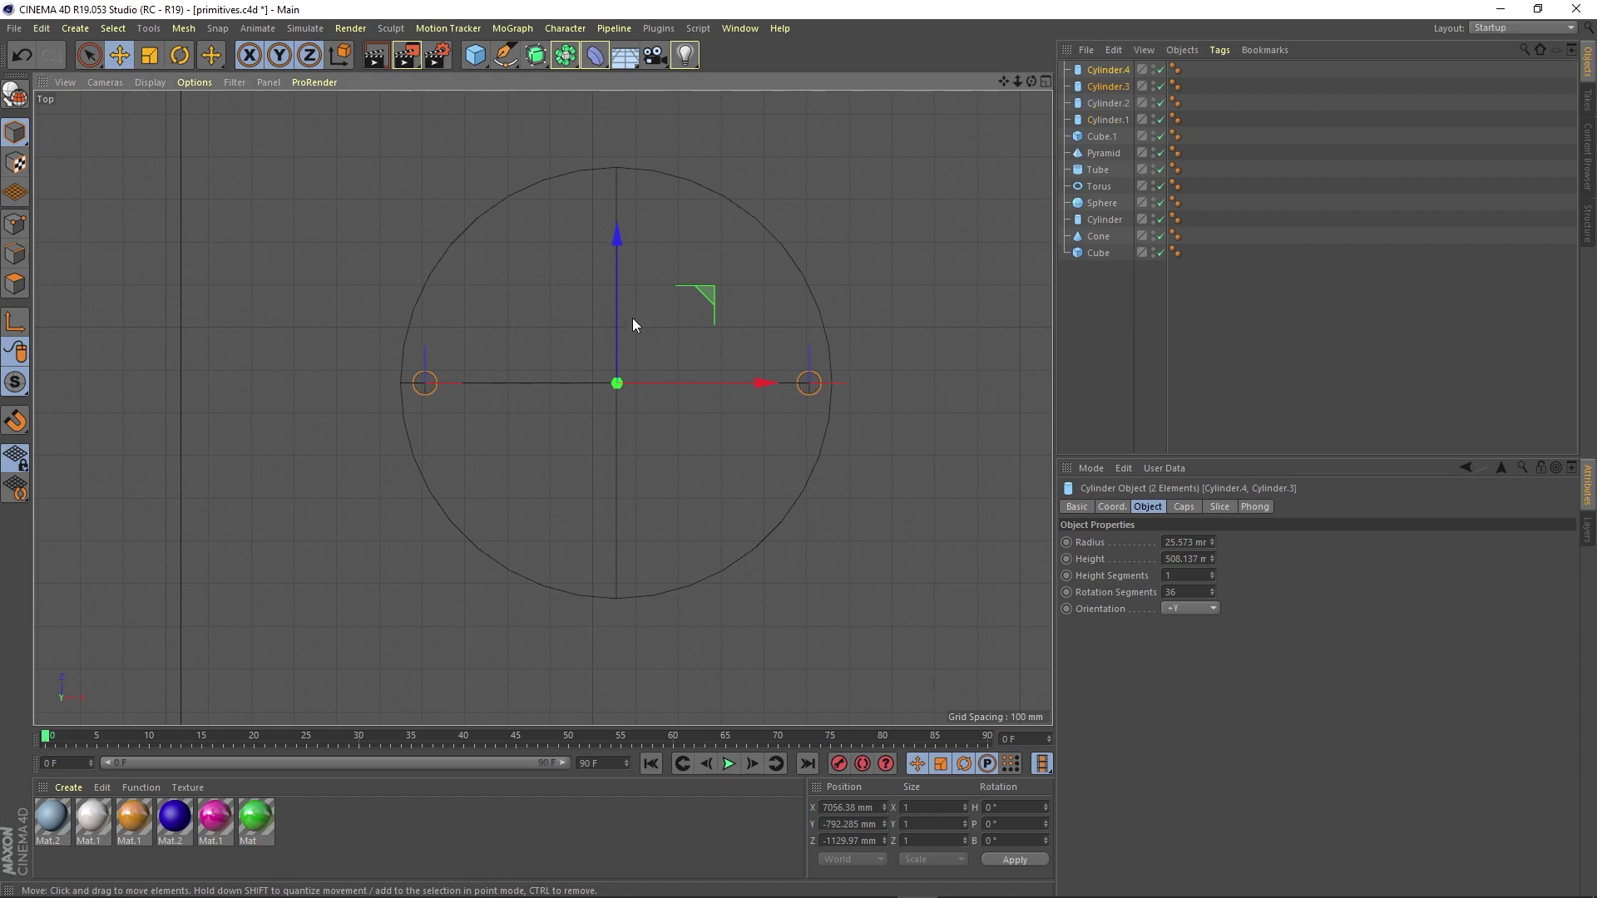
Step: Rotate the copied legs 90° to the tabletop's front and back edges, then return to four views
{"action": "left_click", "coordinate": [180, 55]}
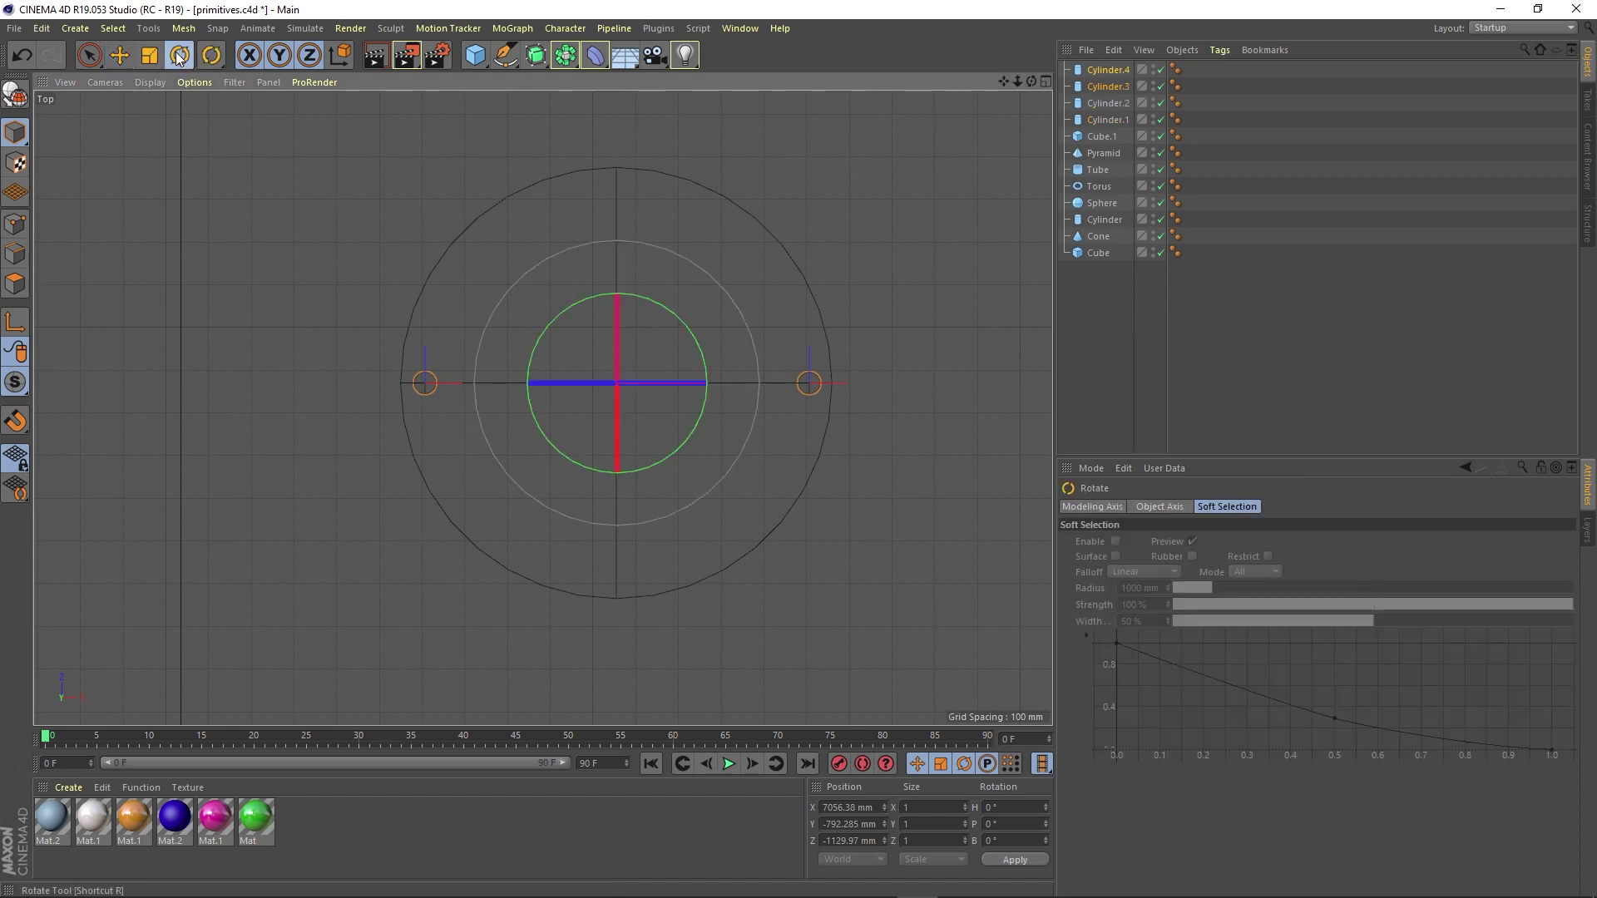
{"action": "left_click_drag", "start_coordinate": [653, 303], "coordinate": [474, 317]}
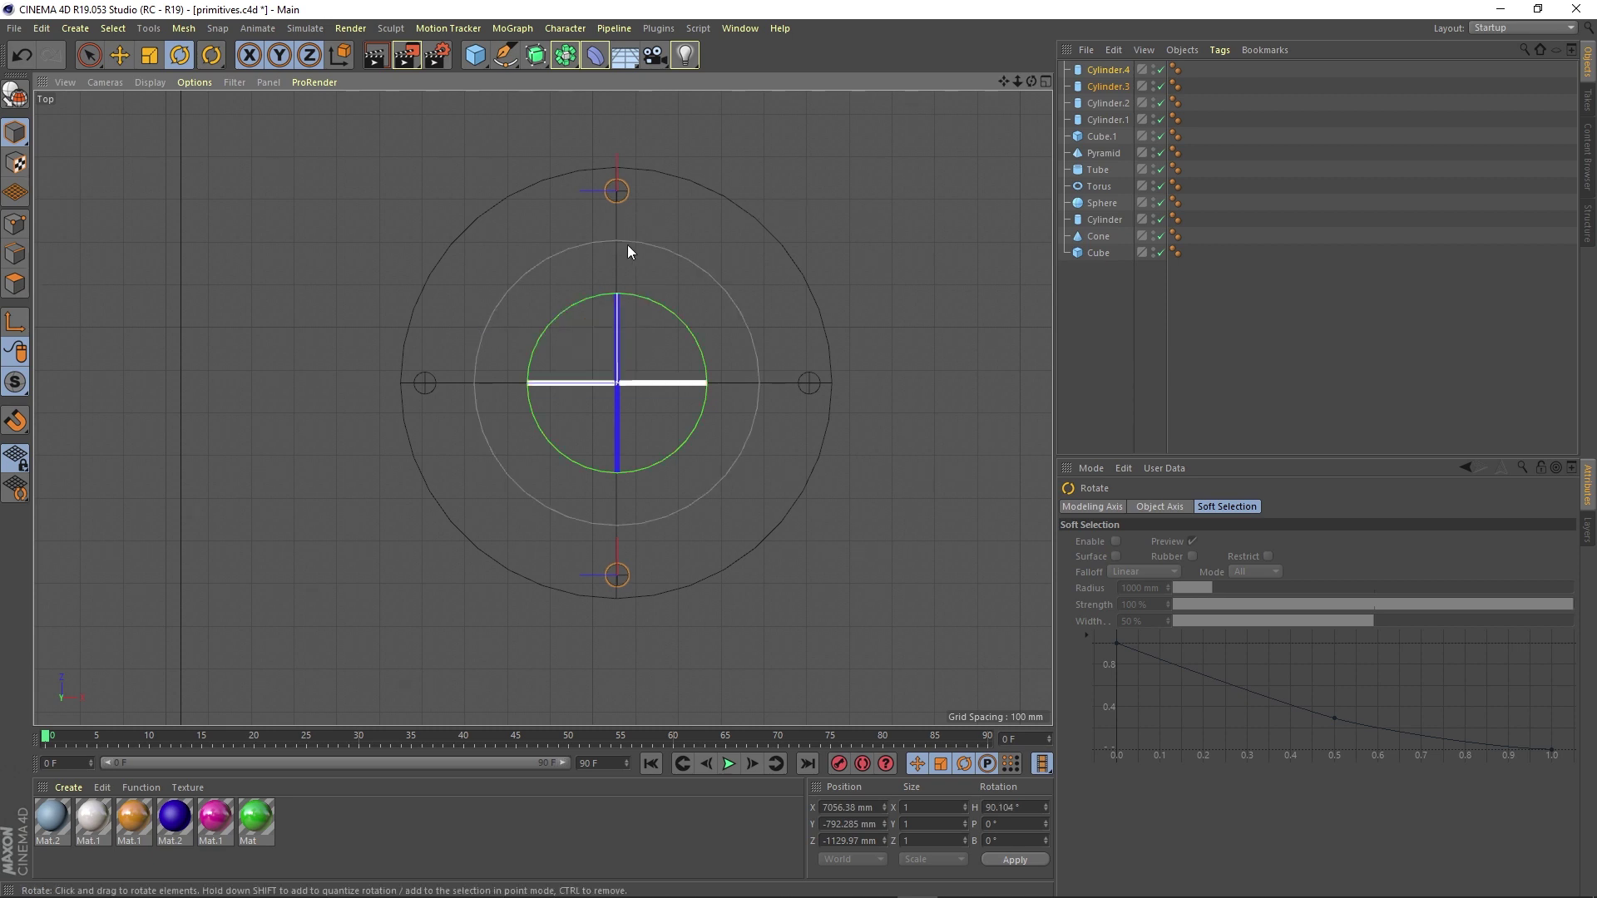
{"action": "left_click", "coordinate": [1045, 80]}
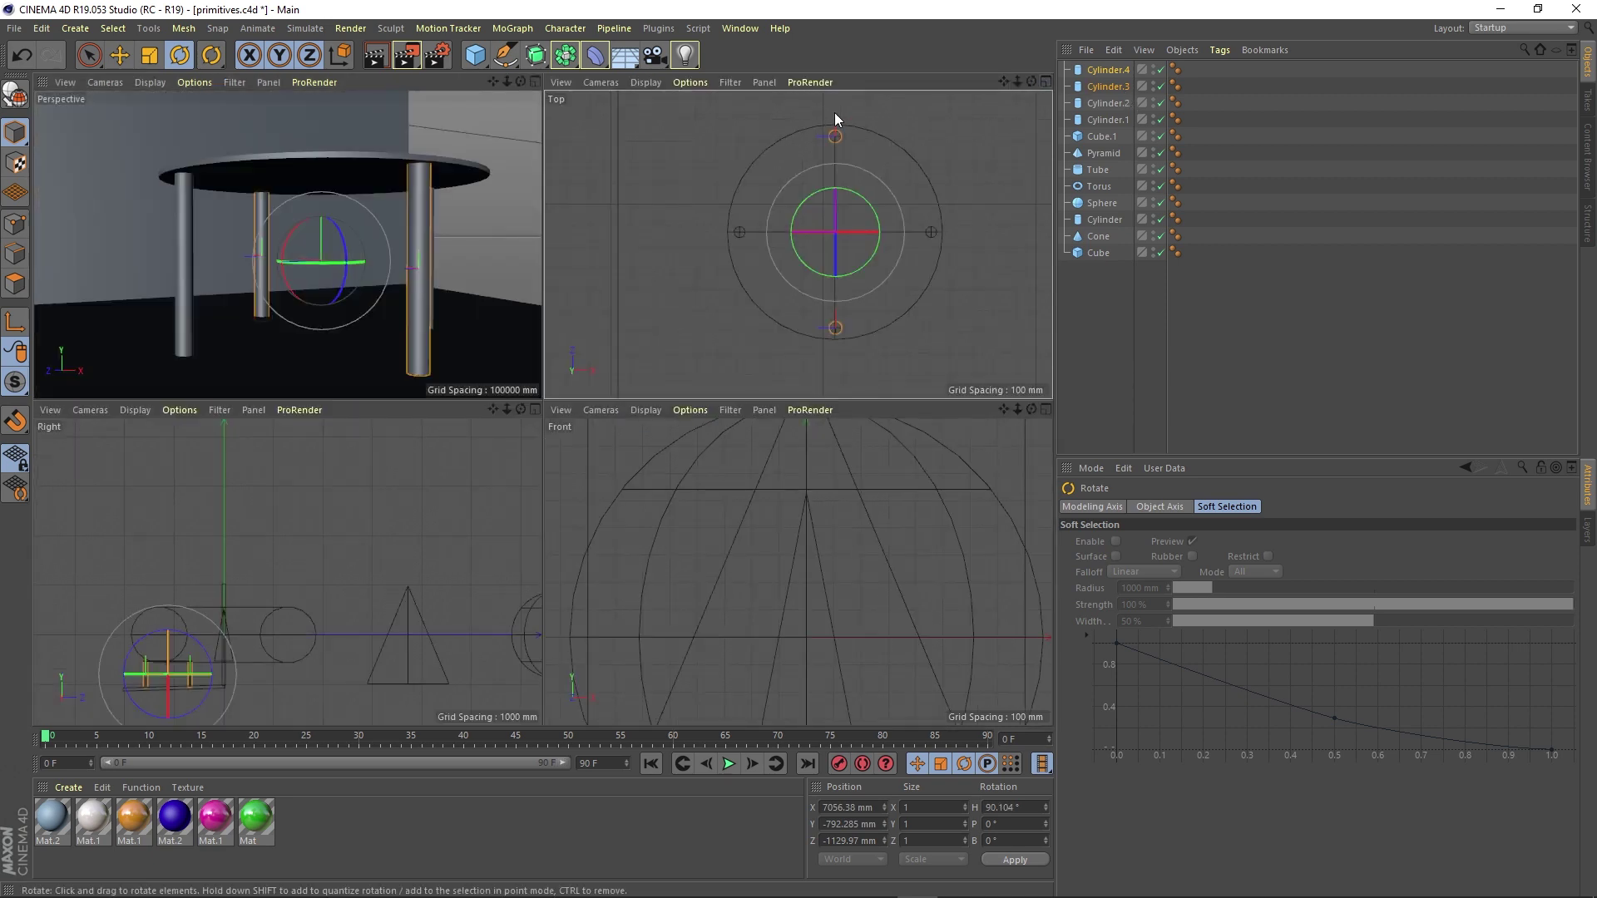
Step: Apply white material to the four legs, orange to the tabletop and light blue to the floor plate
{"action": "left_click", "coordinate": [534, 82]}
{"action": "left_click_drag", "start_coordinate": [758, 267], "coordinate": [705, 311], "text": "alt"}
{"action": "scroll", "coordinate": [678, 291], "scroll_direction": "down", "scroll_amount": 3}
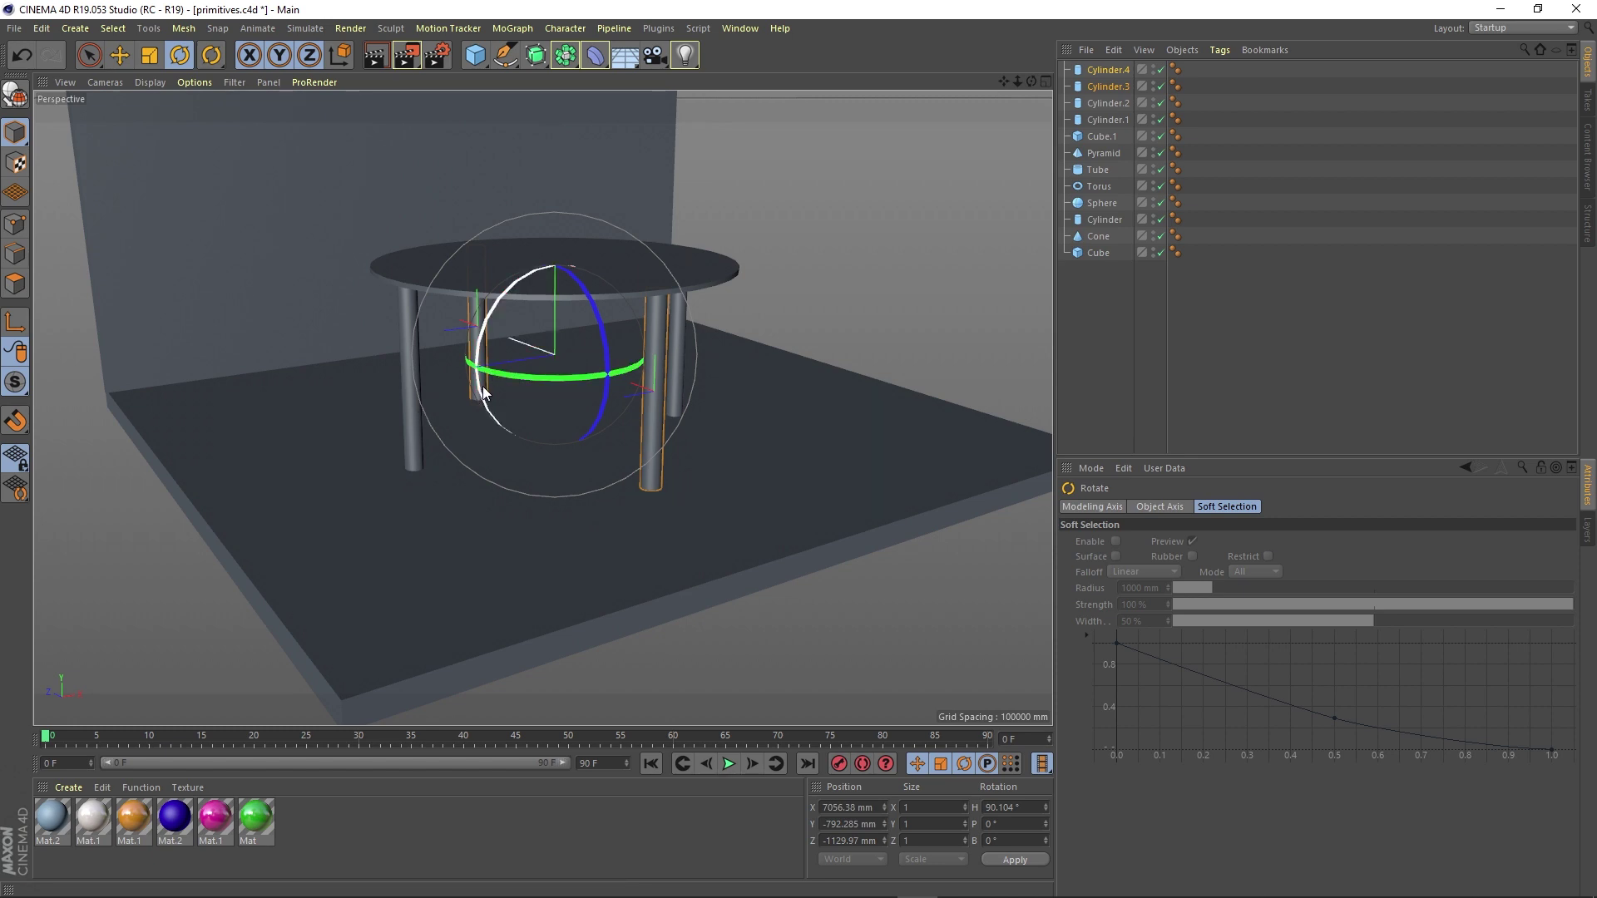
{"action": "left_click_drag", "start_coordinate": [93, 820], "coordinate": [402, 468]}
{"action": "left_click_drag", "start_coordinate": [93, 820], "coordinate": [650, 482]}
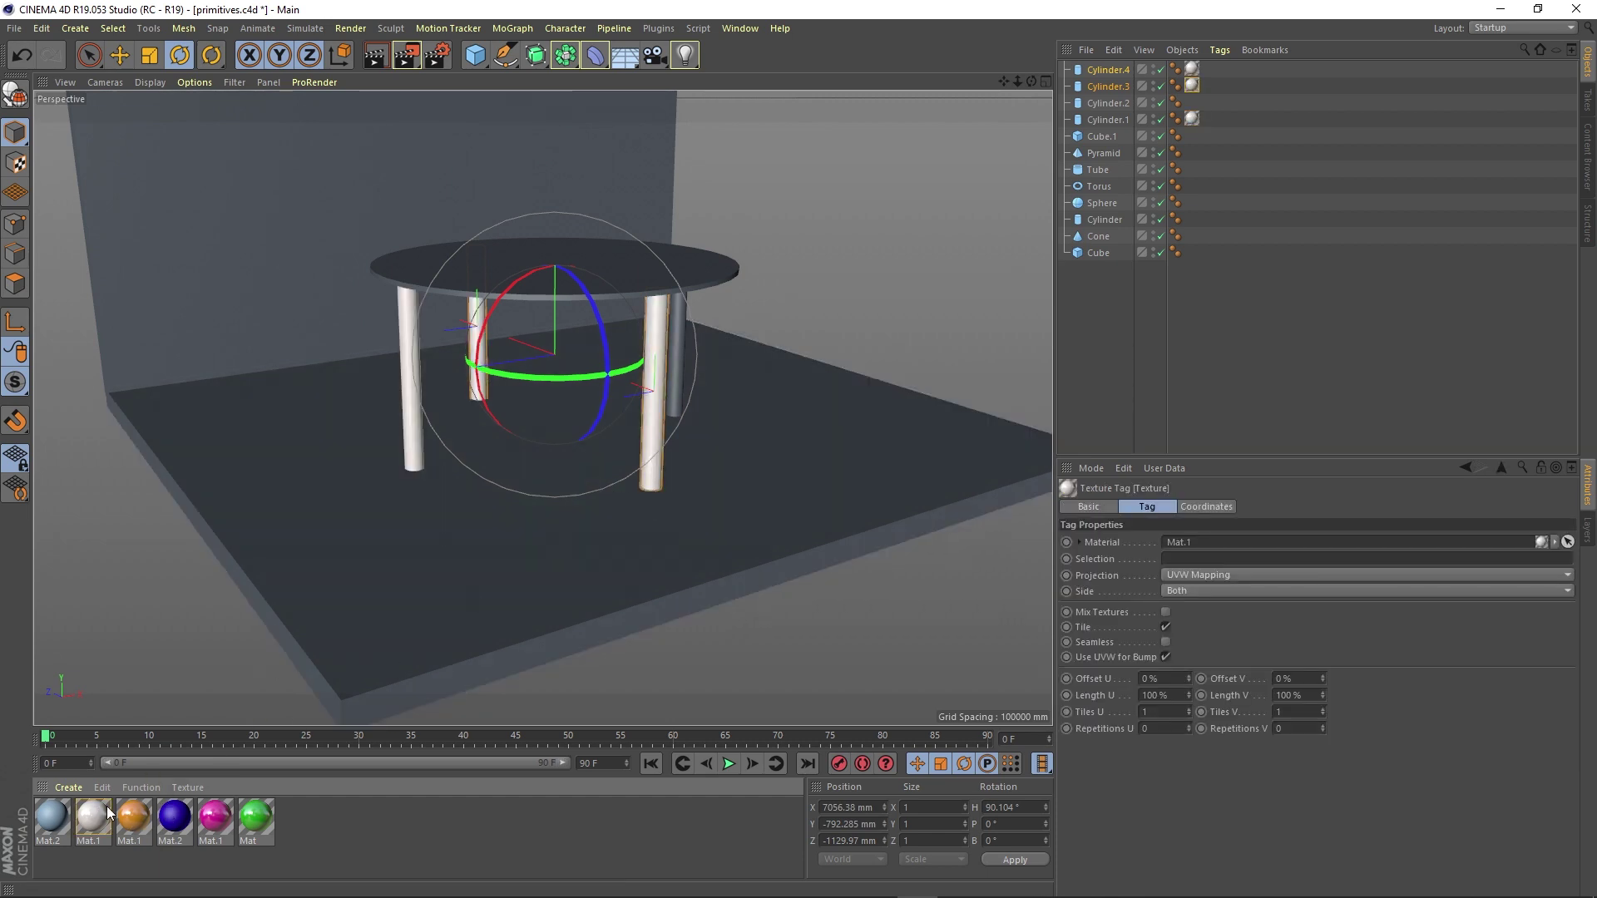
{"action": "left_click_drag", "start_coordinate": [93, 820], "coordinate": [672, 380]}
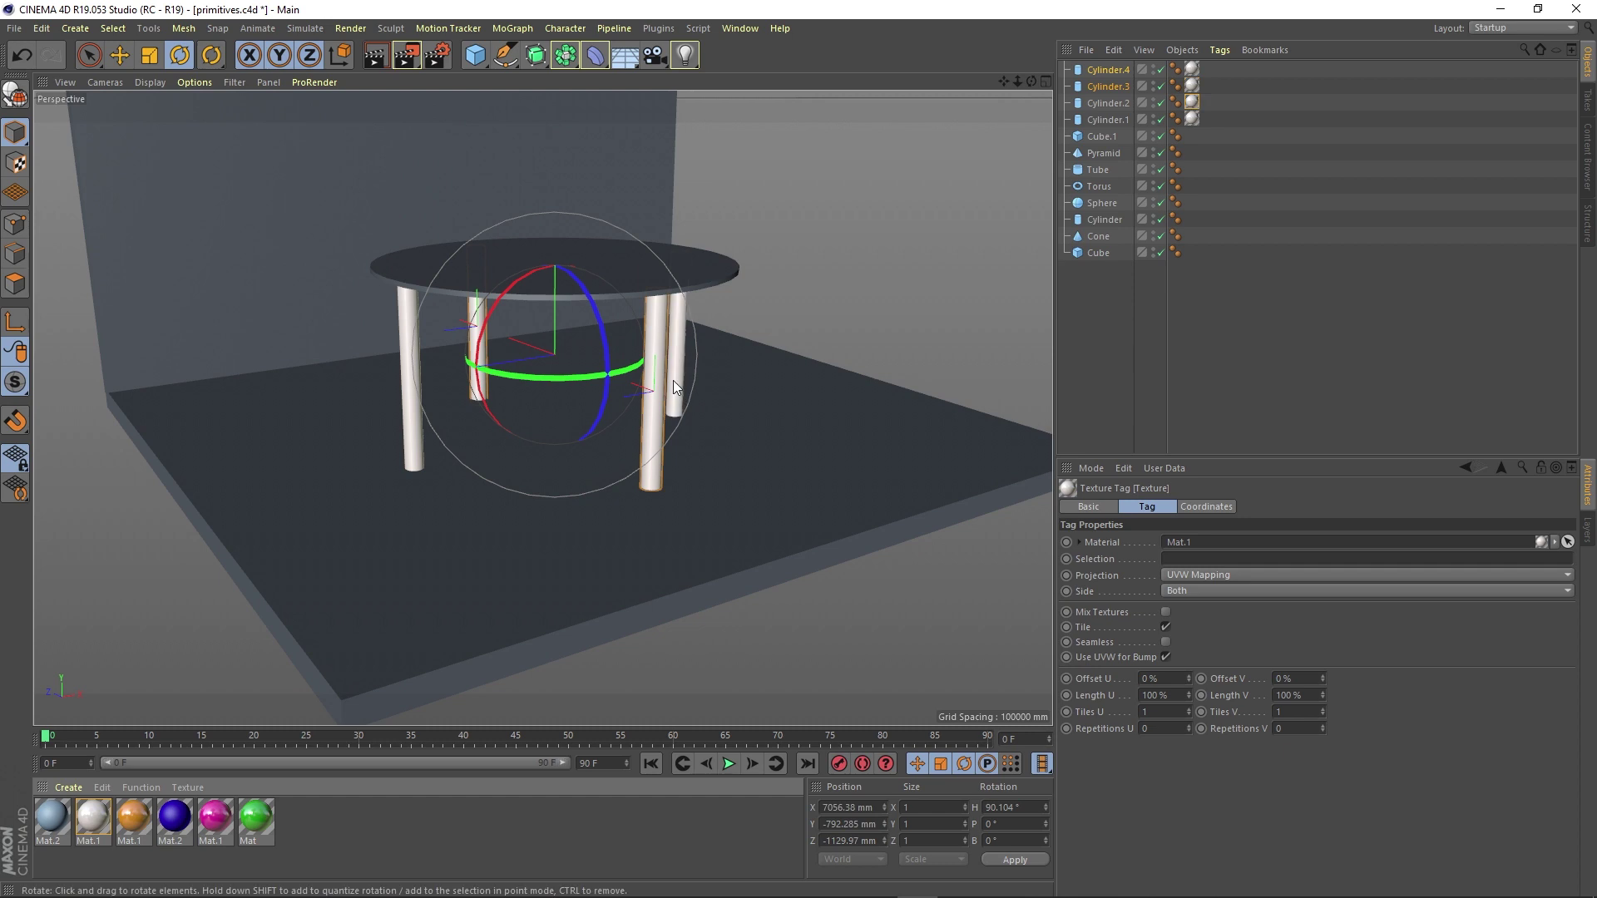
{"action": "left_click_drag", "start_coordinate": [131, 815], "coordinate": [642, 271]}
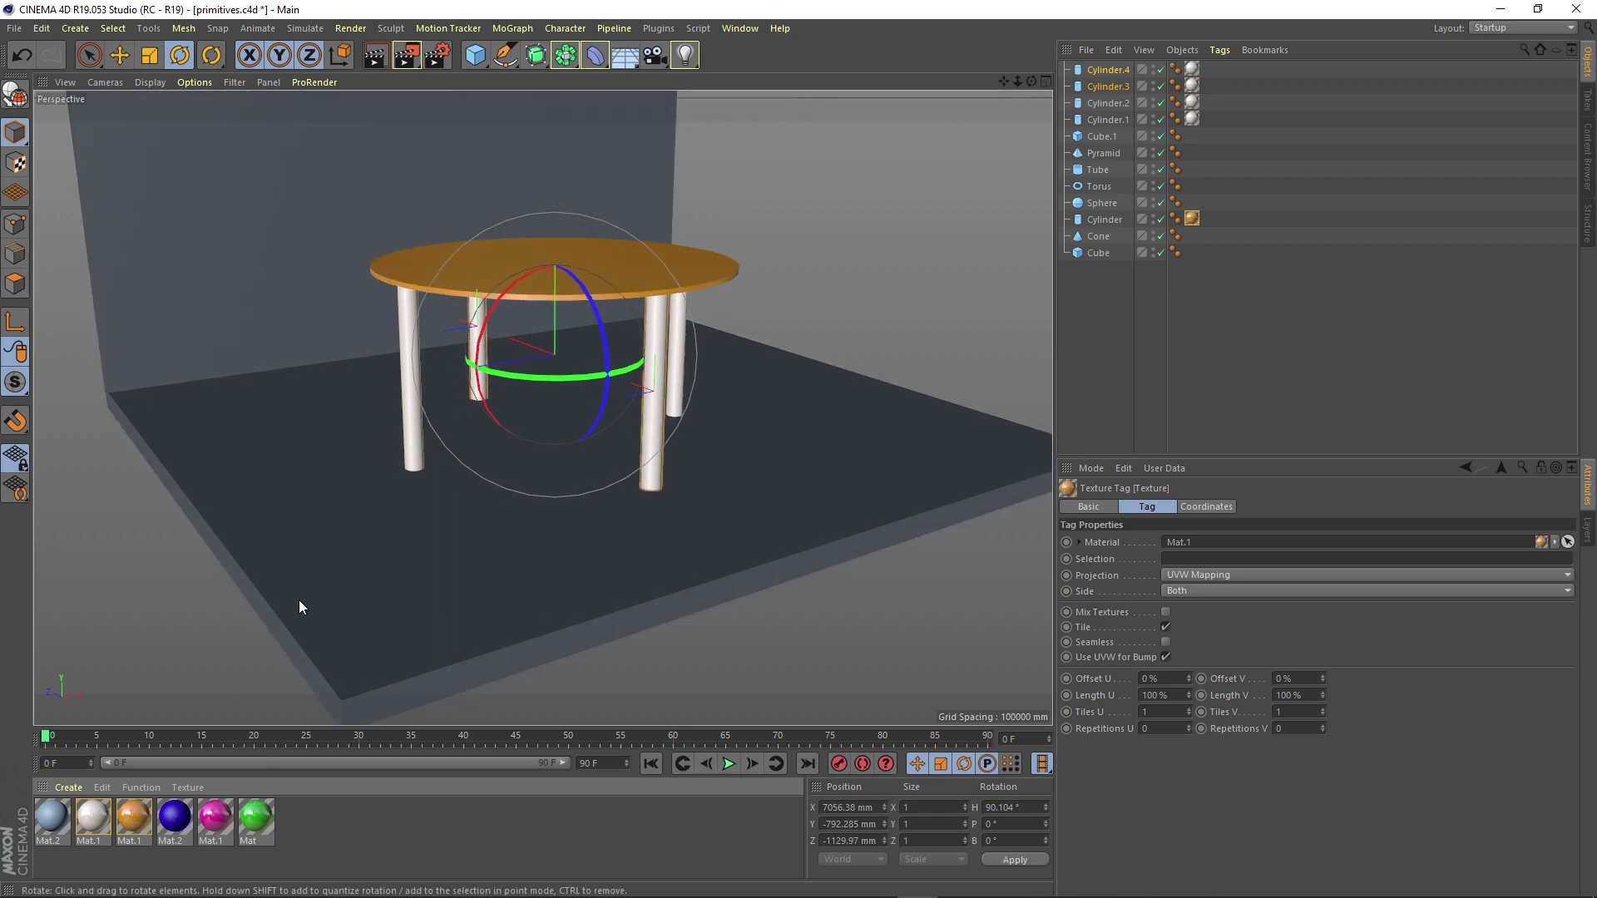
{"action": "left_click_drag", "start_coordinate": [58, 823], "coordinate": [371, 569]}
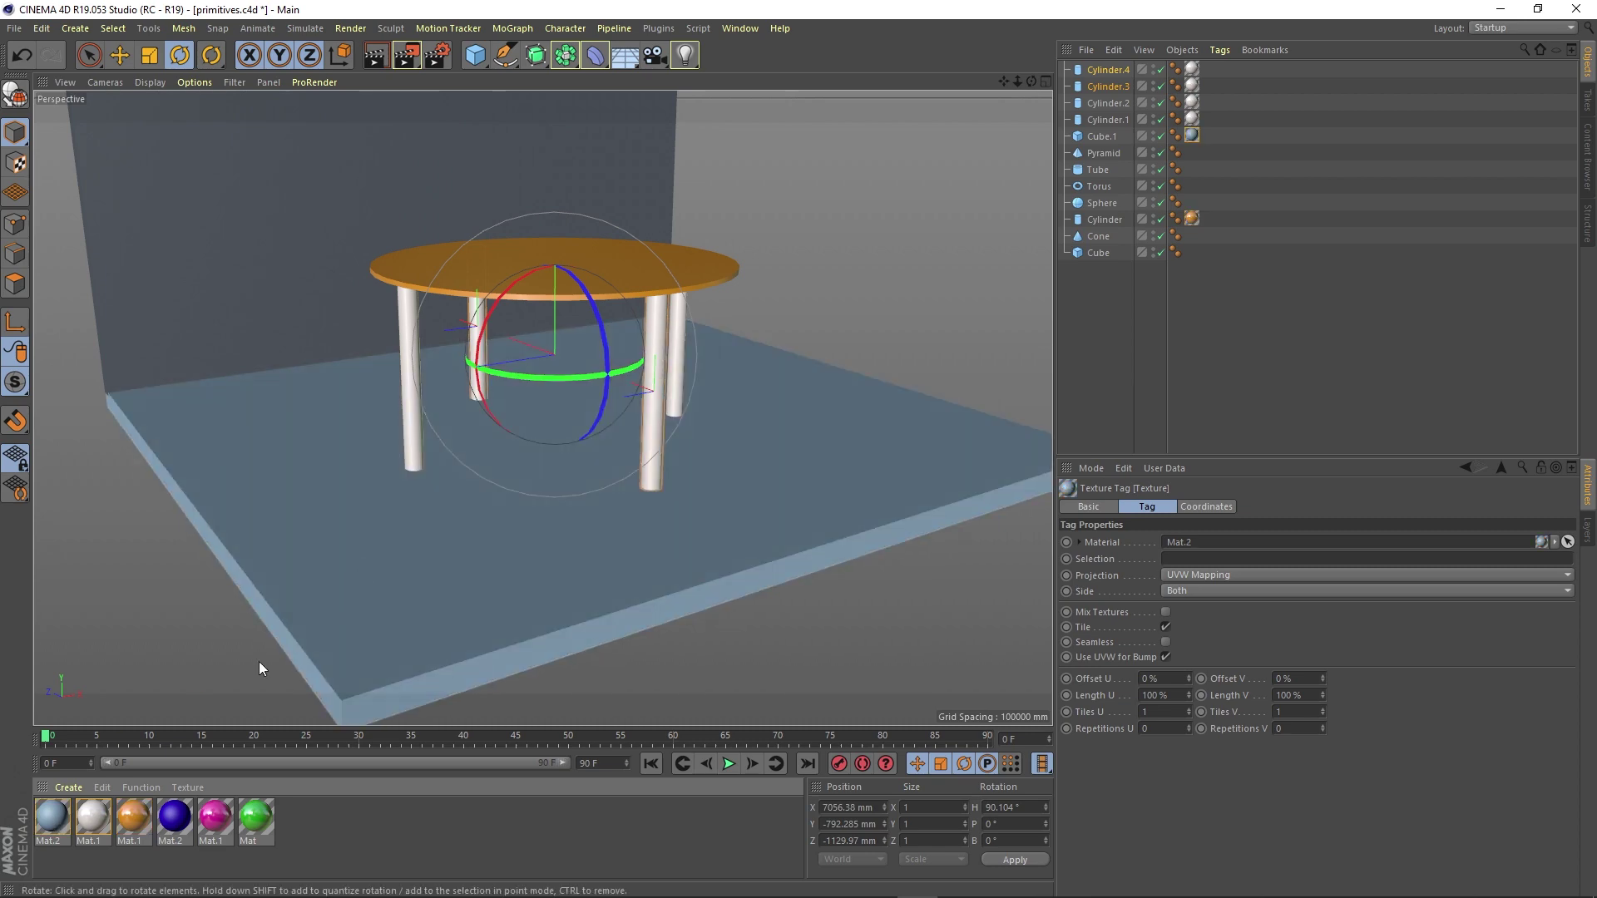
{"action": "left_click_drag", "start_coordinate": [654, 461], "coordinate": [561, 454], "text": "alt"}
{"action": "key", "text": "ctrl+r"}
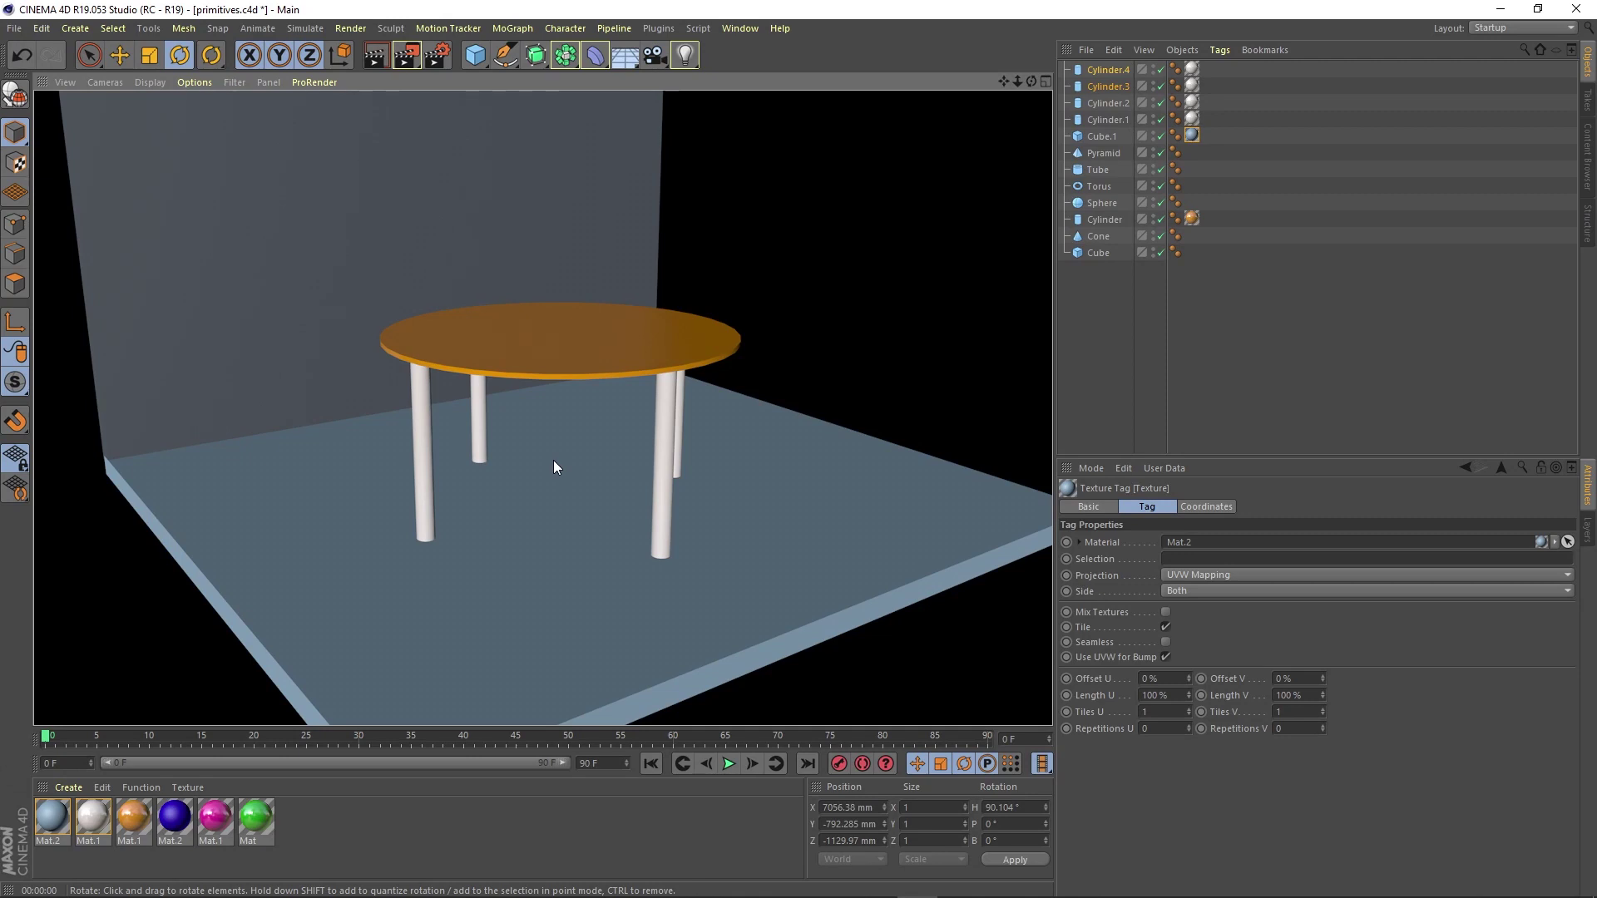
{"action": "left_click", "coordinate": [535, 354]}
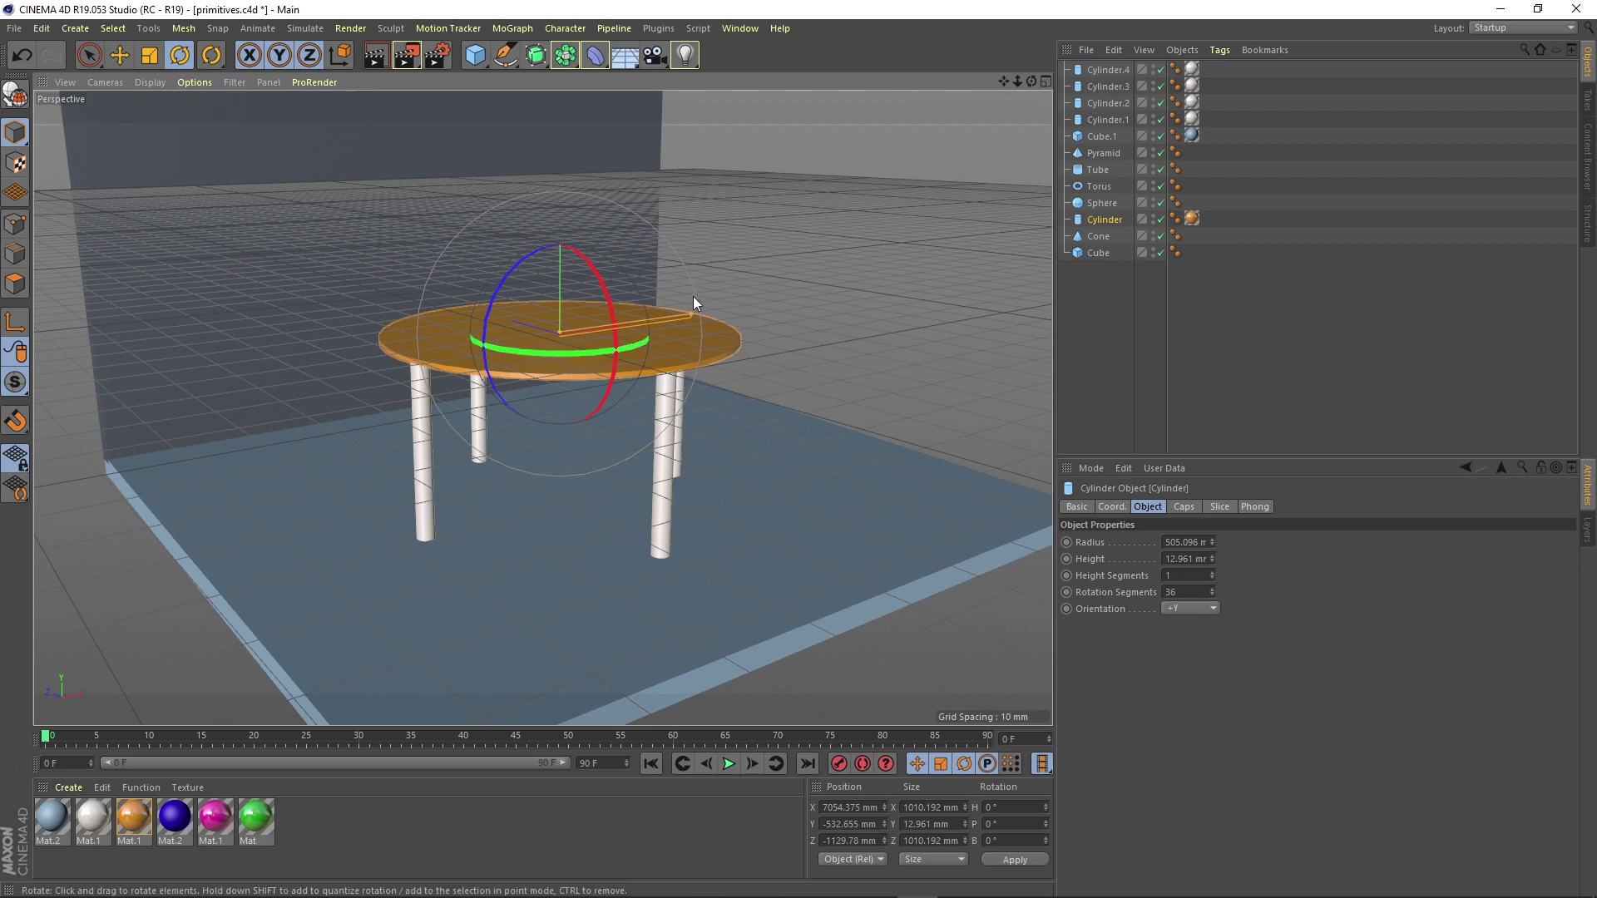
Step: Set the tabletop cylinder's Rotation Segments to 4 for a square top, then deselect it
{"action": "left_click_drag", "start_coordinate": [616, 328], "coordinate": [574, 406], "text": "alt"}
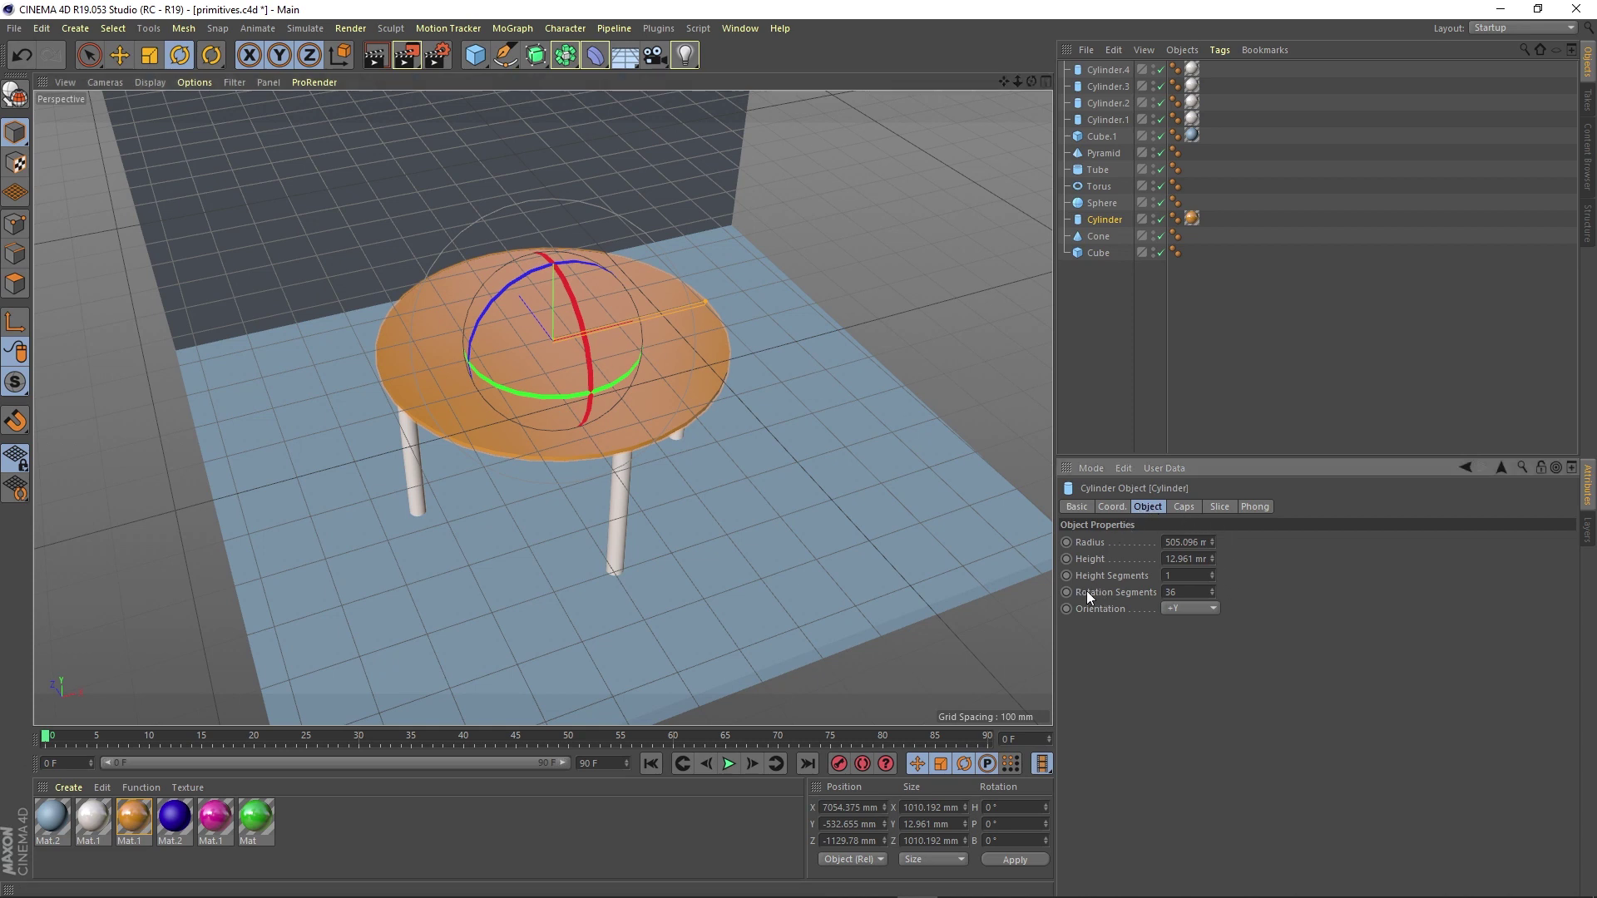
{"action": "double_click", "coordinate": [1167, 592]}
{"action": "type", "text": "4"}
{"action": "key", "text": "Return"}
{"action": "left_click_drag", "start_coordinate": [663, 386], "coordinate": [532, 375], "text": "alt"}
{"action": "left_click_drag", "start_coordinate": [499, 382], "coordinate": [586, 321], "text": "alt"}
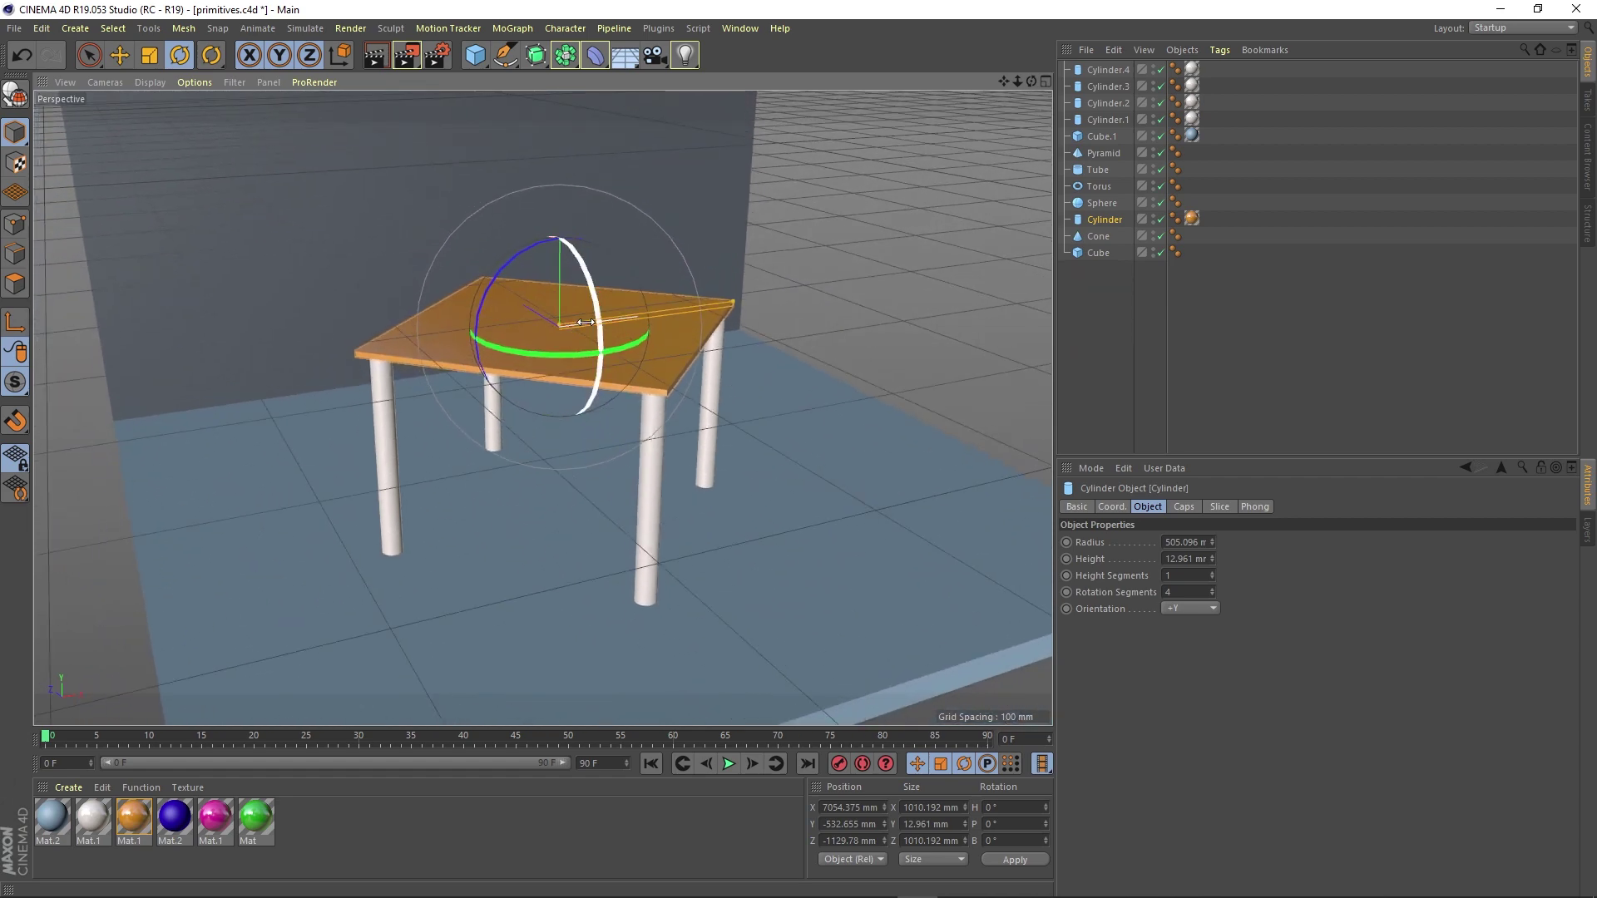
{"action": "left_click", "coordinate": [775, 329]}
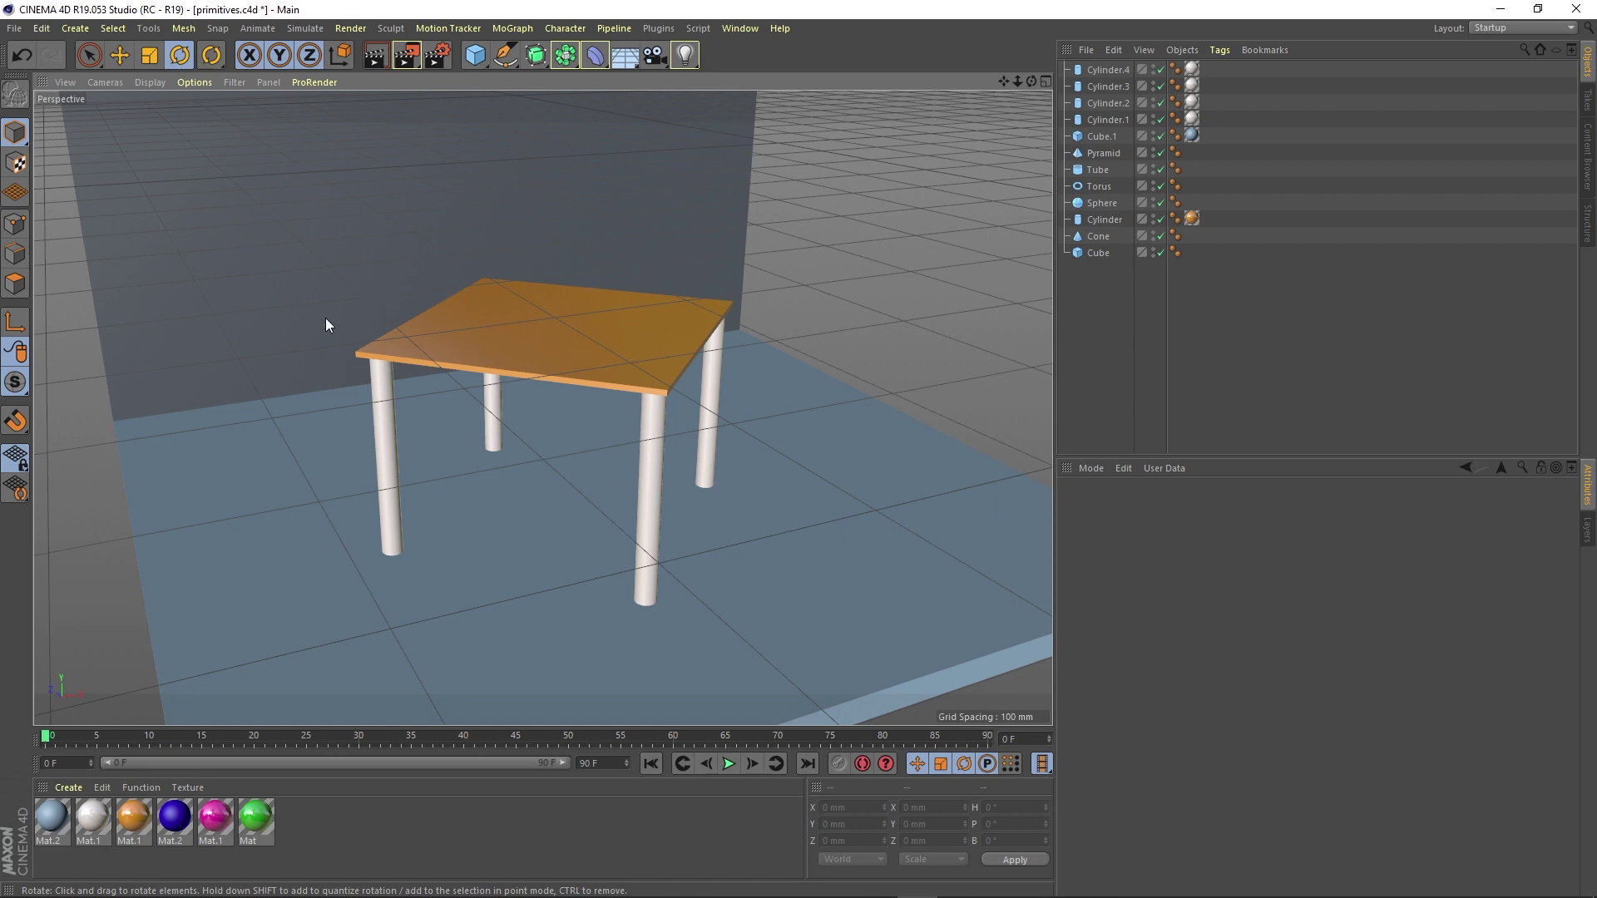
{"action": "left_click", "coordinate": [478, 56]}
{"action": "key", "text": "h"}
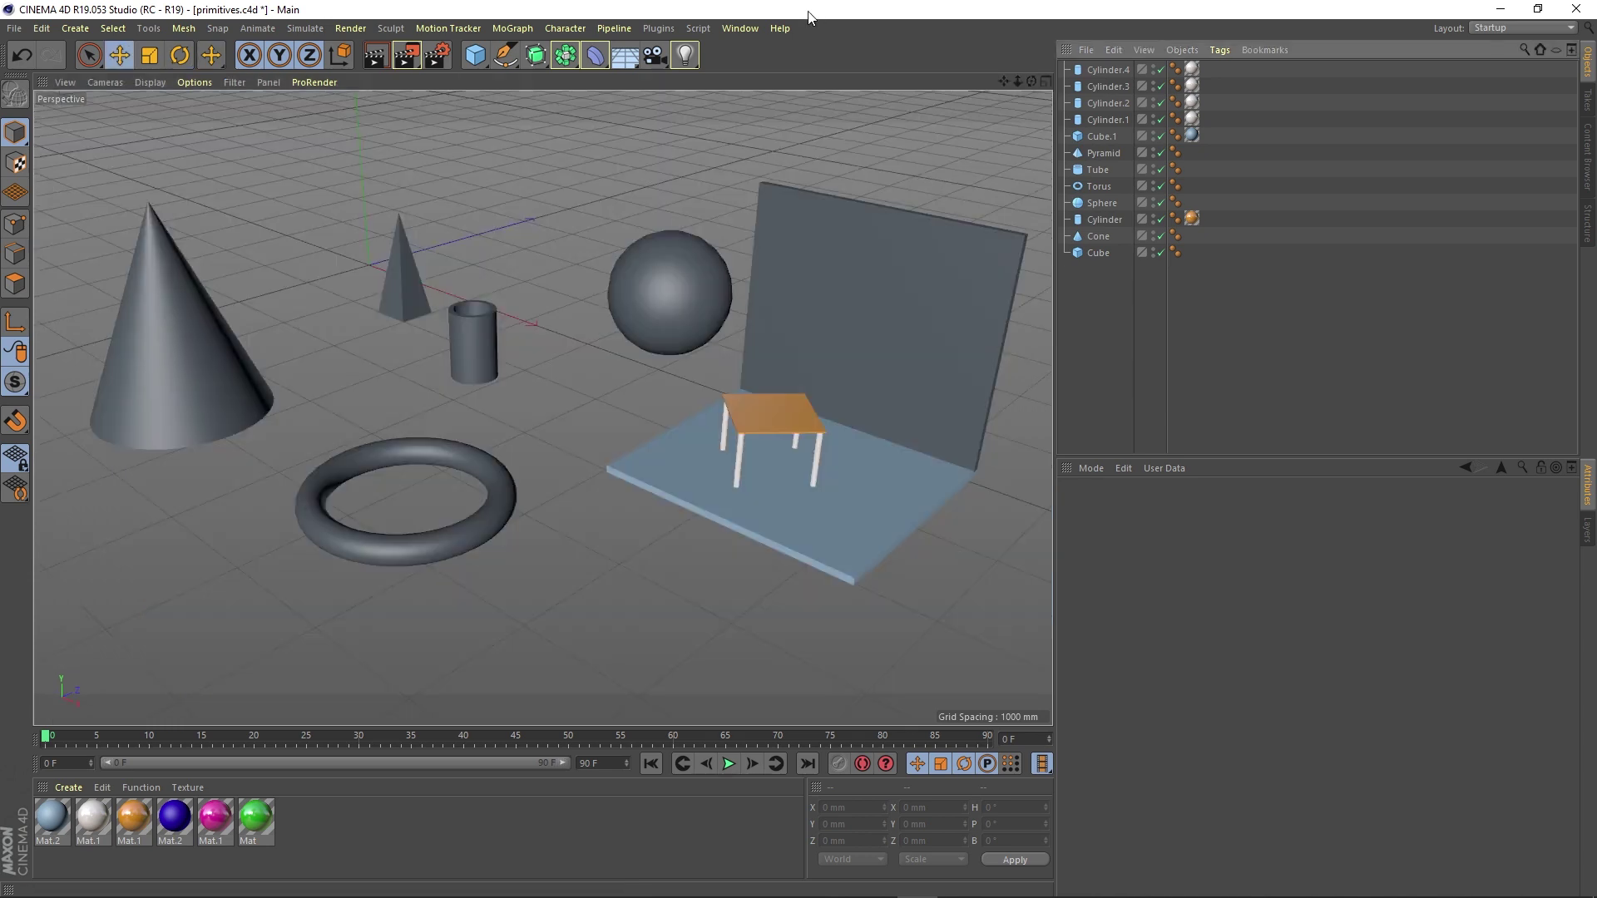